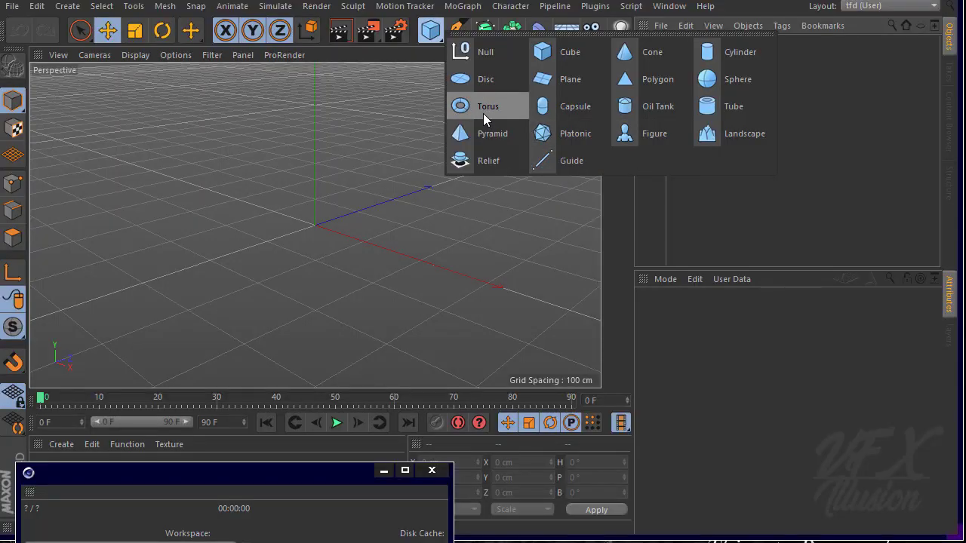
- Add a torus and stand it upright above the ground grid with a 90° pitch rotation
click(483, 113)
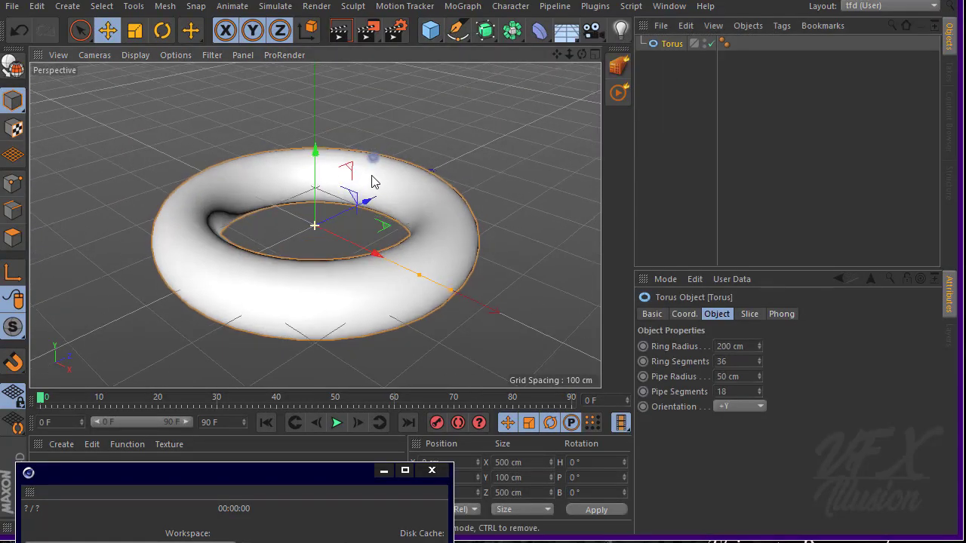
alt+drag(313, 222, 254, 325)
key(r)
key(e)
key(e)
alt+drag(295, 214, 349, 147)
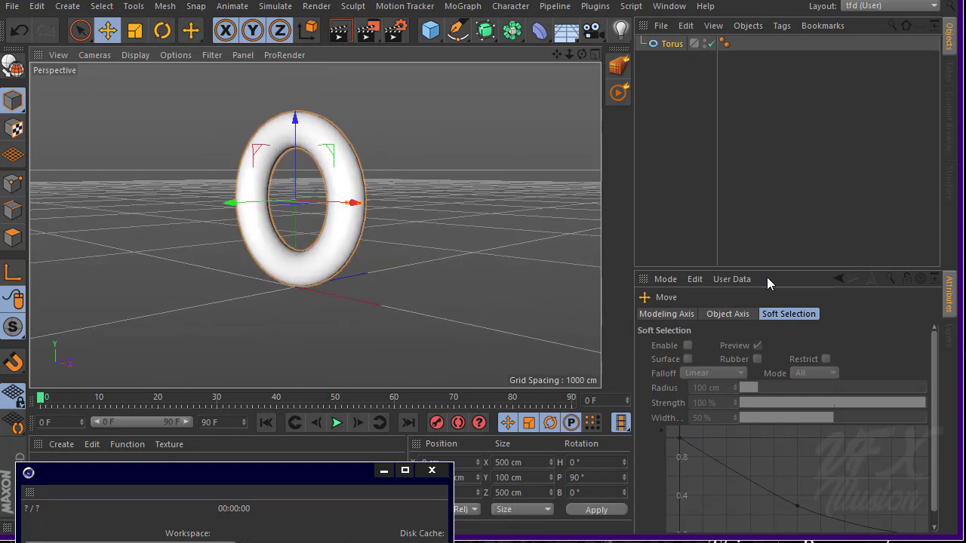
- Set the torus's ring radius to 112 cm and its pipe radius to 12 cm
click(670, 43)
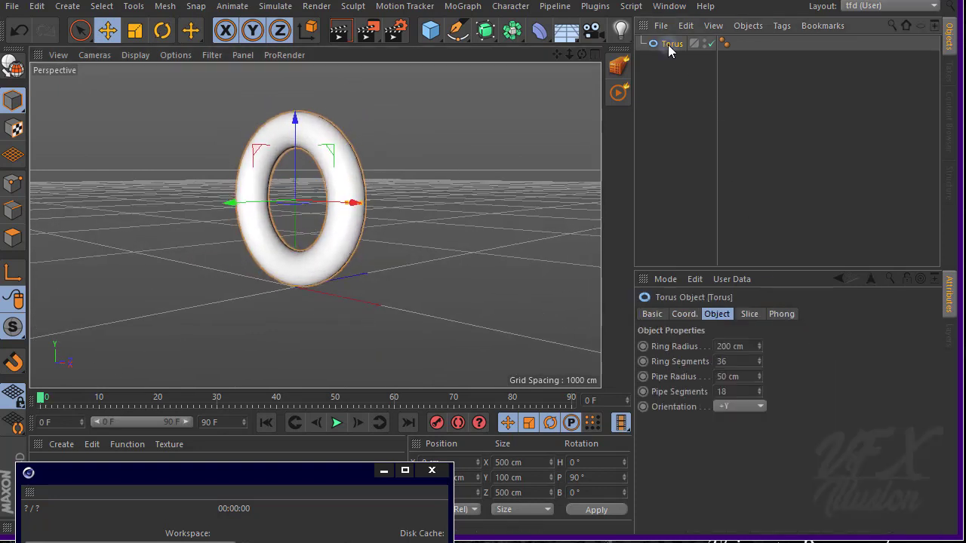
click(749, 346)
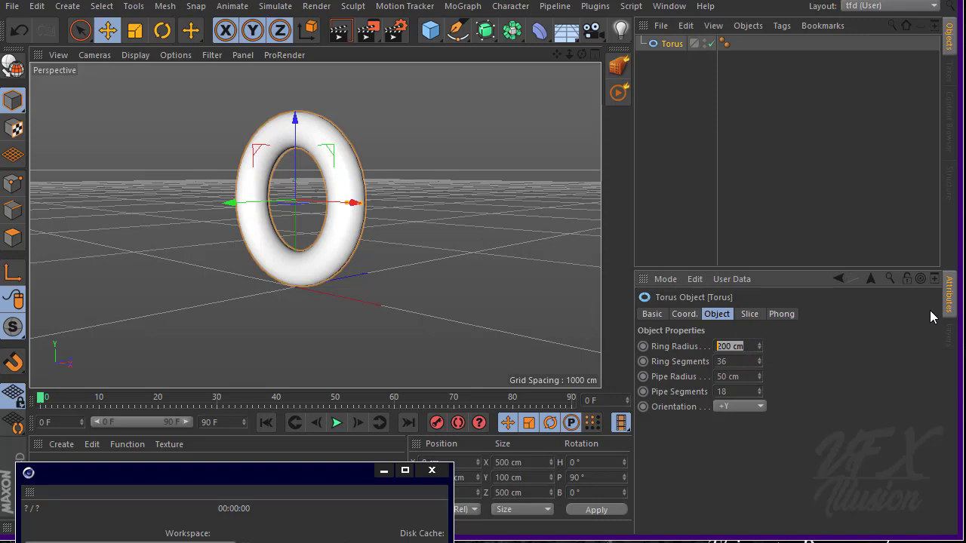
alt+drag(329, 218, 343, 245)
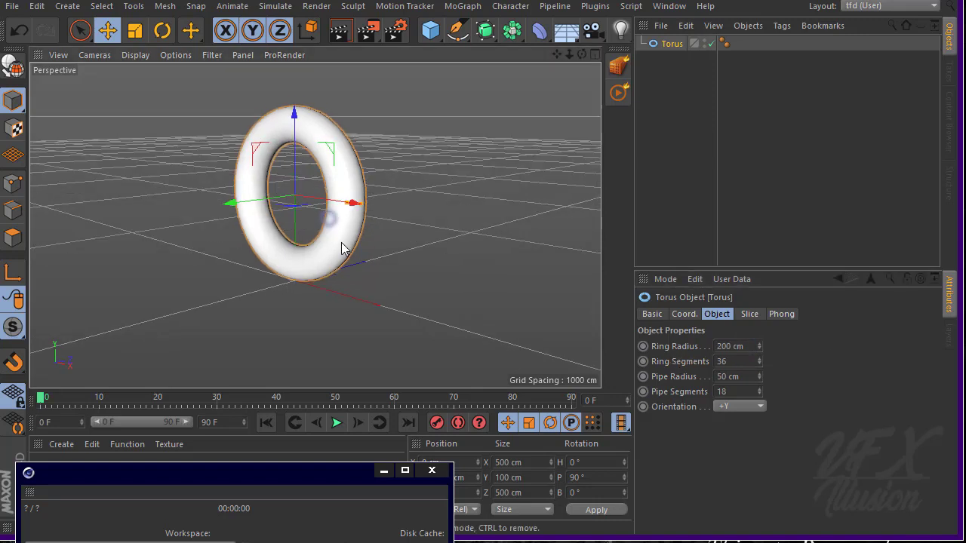
scroll(342, 245, up, 3)
click(745, 347)
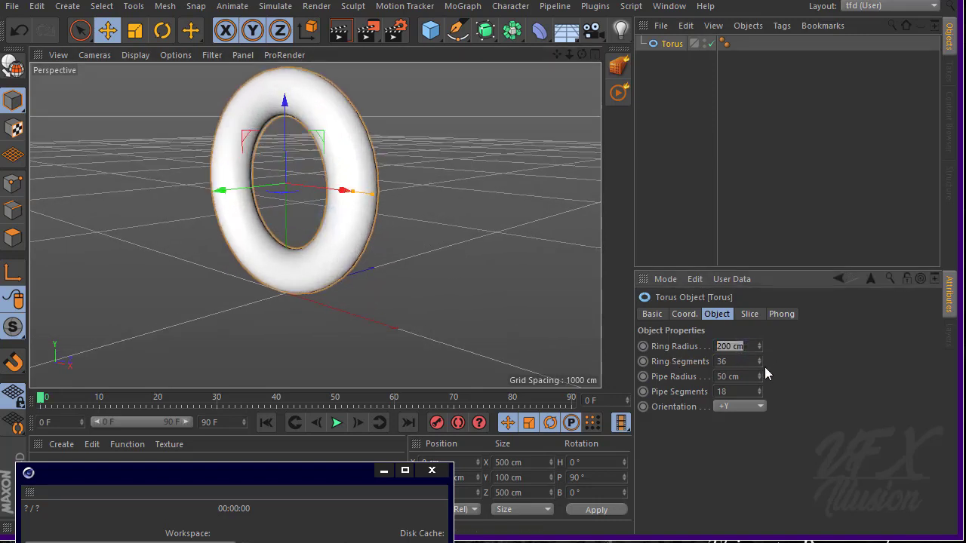
text(112)
key(Return)
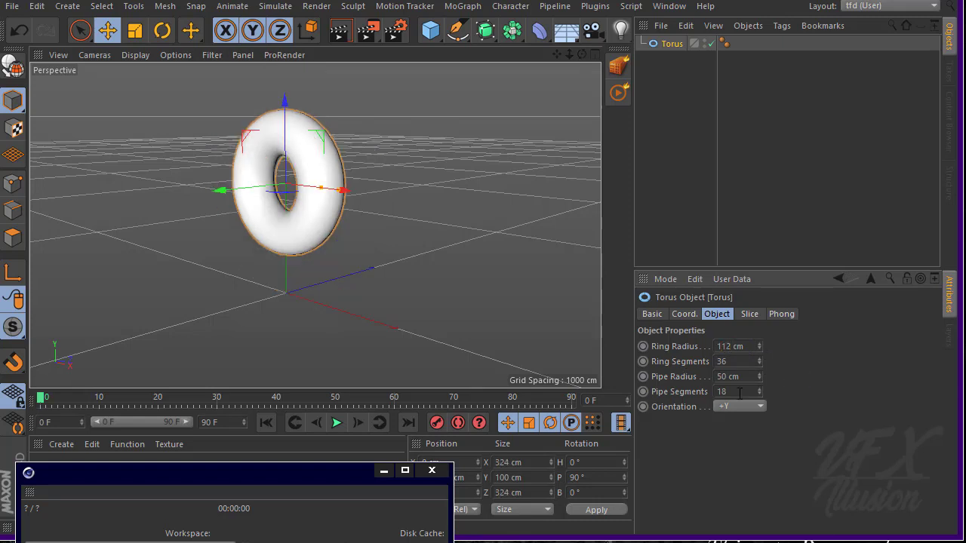
click(743, 377)
text(12)
key(Return)
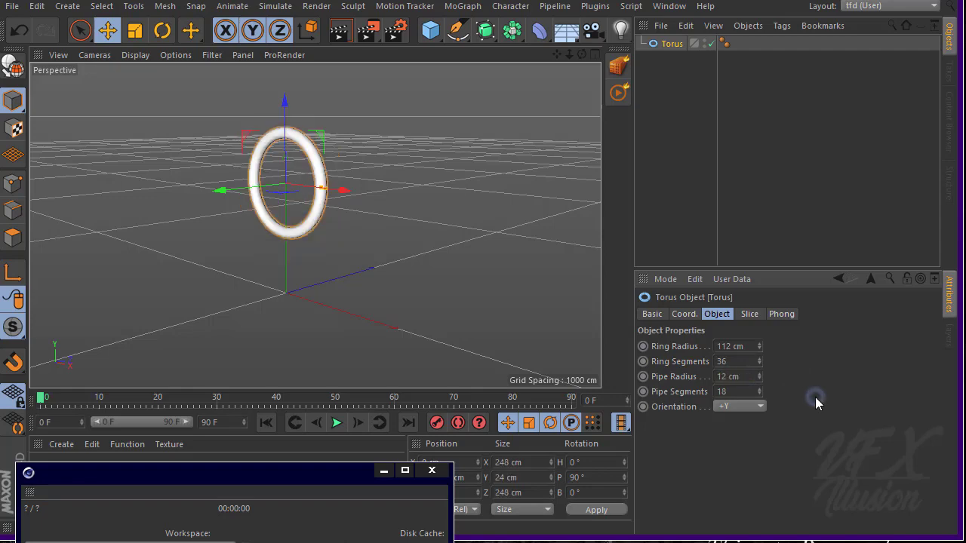
- Lower the upright torus along the vertical until its lower edge sits just above the world origin
drag(289, 104, 360, 250)
scroll(328, 253, up, 3)
scroll(314, 225, up, 3)
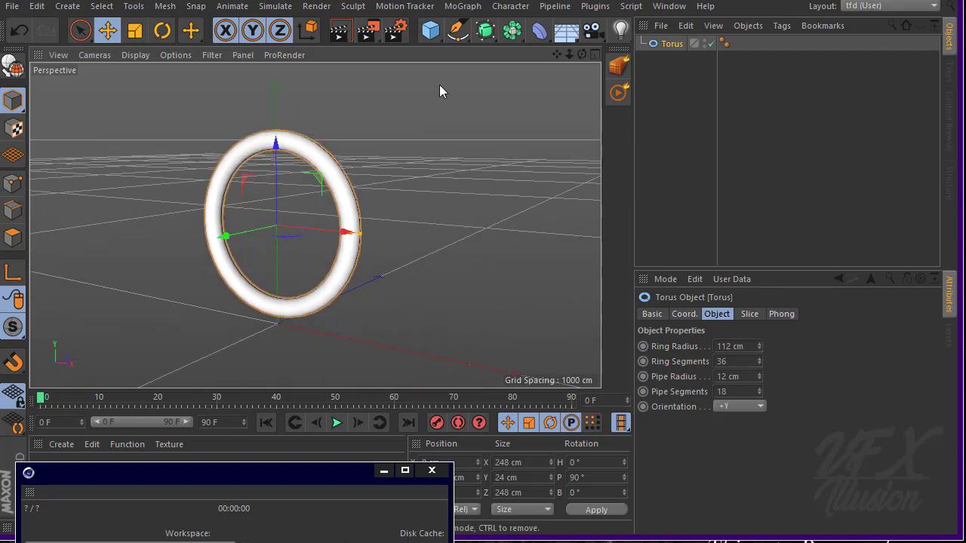
alt+drag(310, 198, 288, 195)
scroll(304, 186, up, 2)
alt+middle_drag(324, 194, 342, 186)
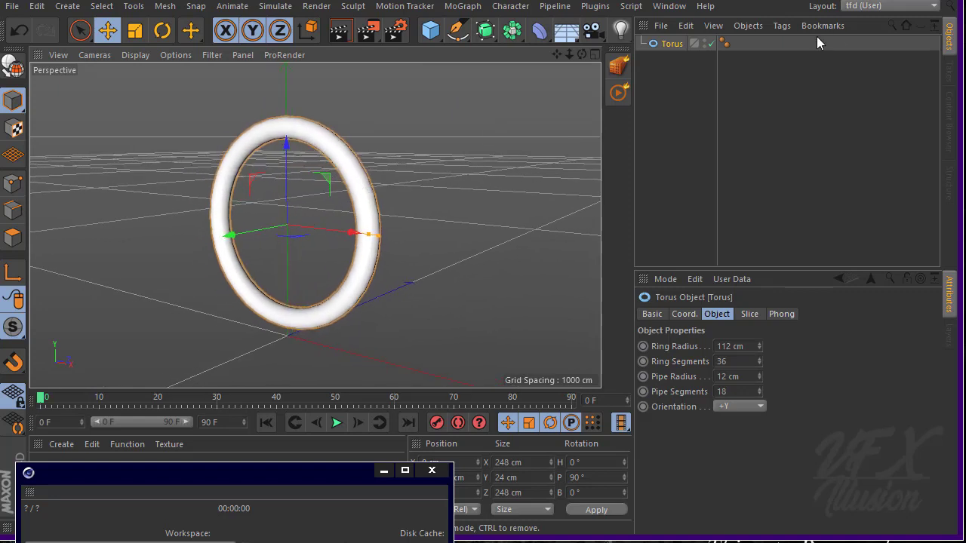
- Add a Displacer deformer and make it a child of the torus
right_click(670, 44)
click(671, 44)
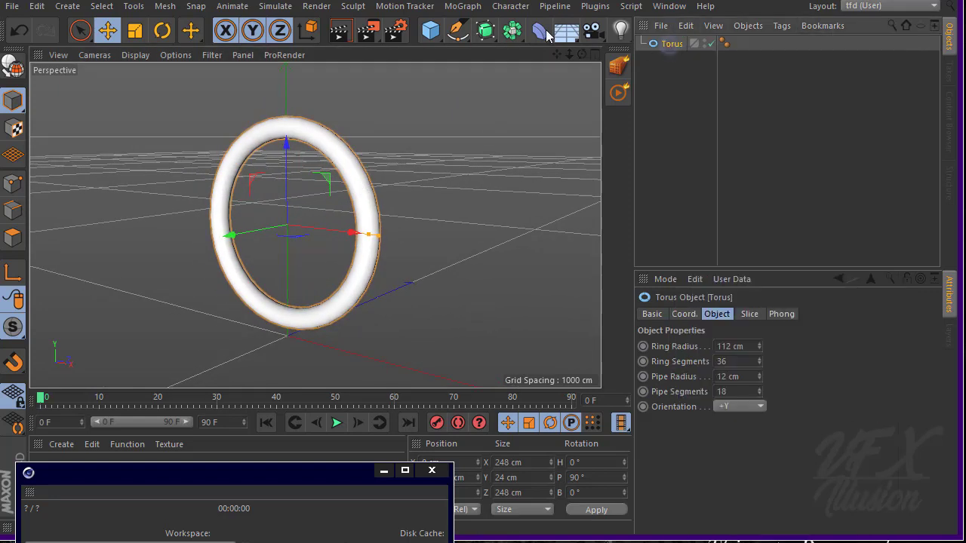
click(539, 31)
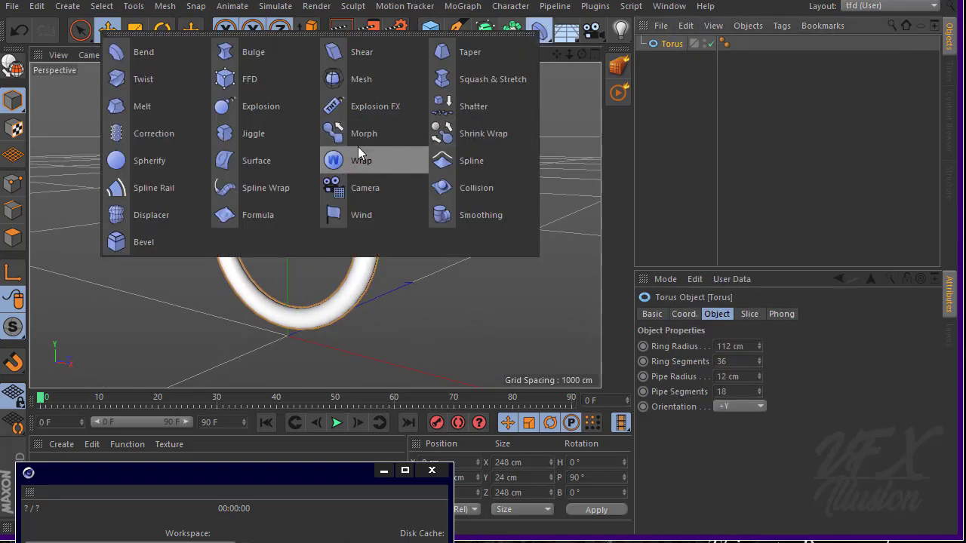
click(140, 216)
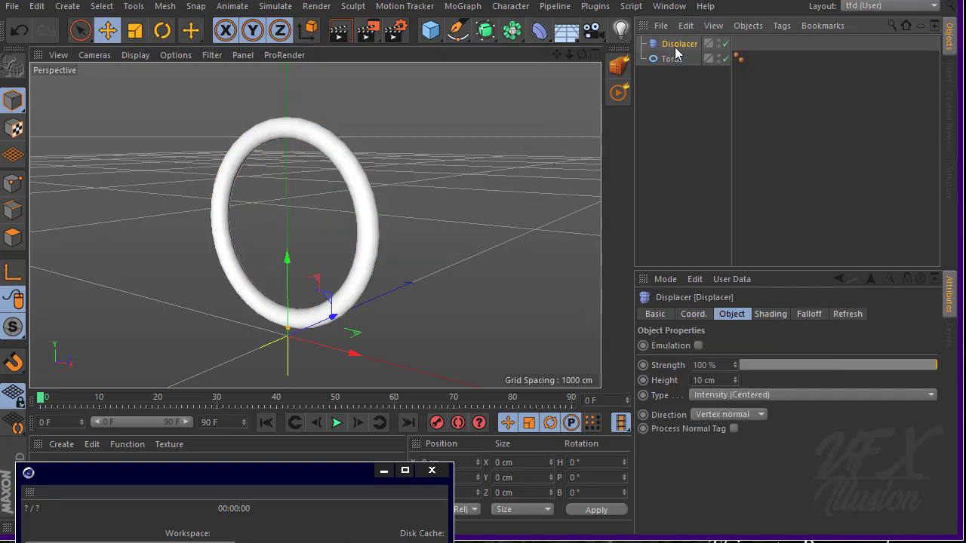
drag(658, 49, 661, 61)
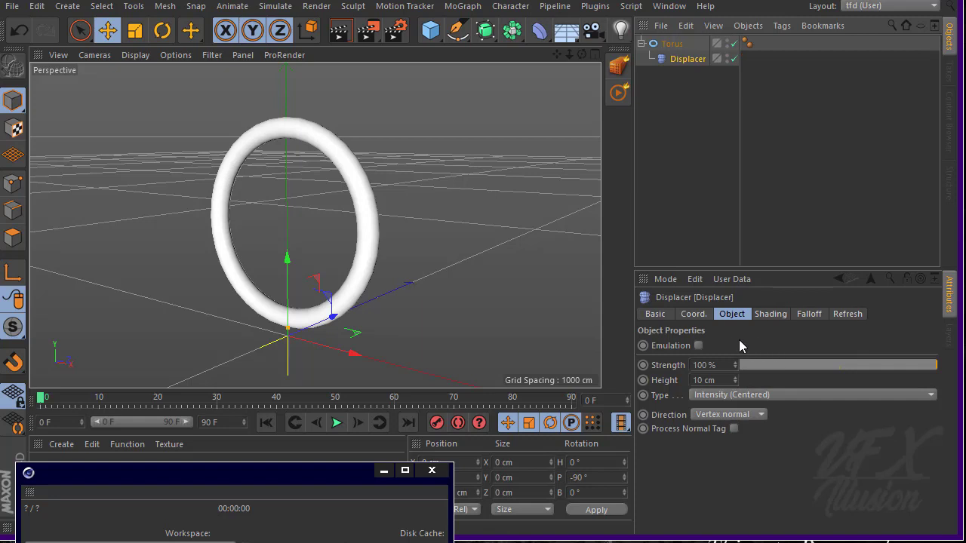
- Assign a Noise shader to the Displacer and set the noise's animation speed to 1
click(767, 313)
click(694, 360)
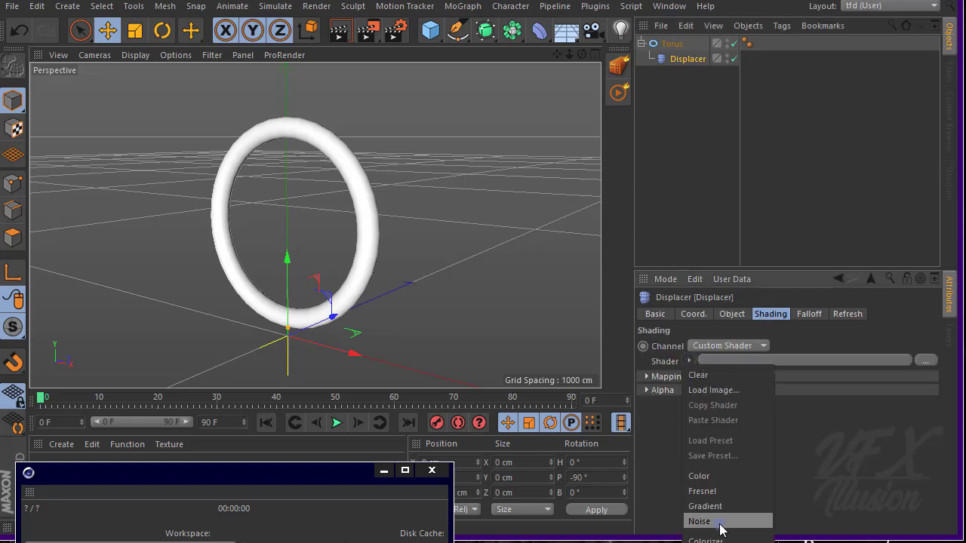
click(717, 521)
click(696, 389)
drag(929, 364, 938, 420)
double_click(757, 410)
text(1)
key(Return)
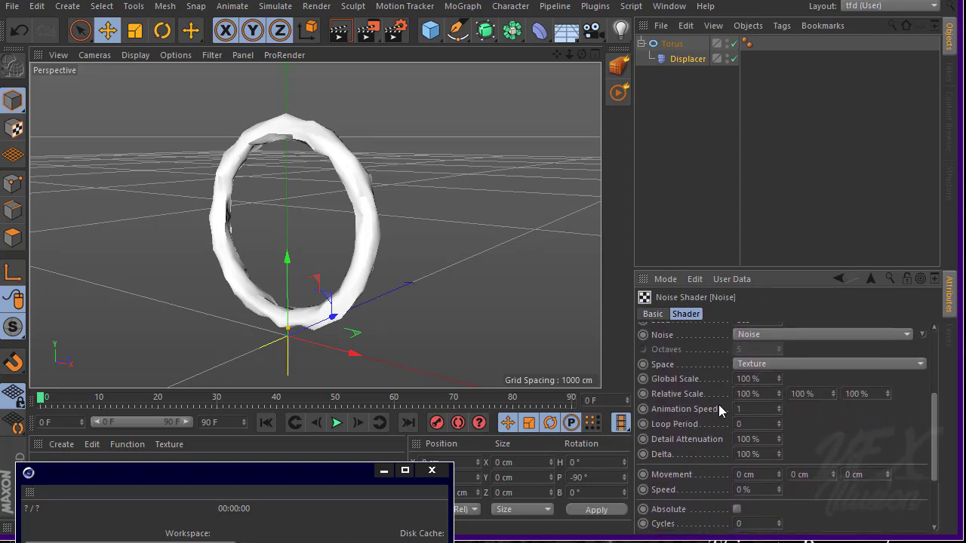
- Set the noise's Y movement to 1 cm and its movement speed to 0.1 %
scroll(922, 430, down, 4)
double_click(822, 405)
text(1)
double_click(759, 420)
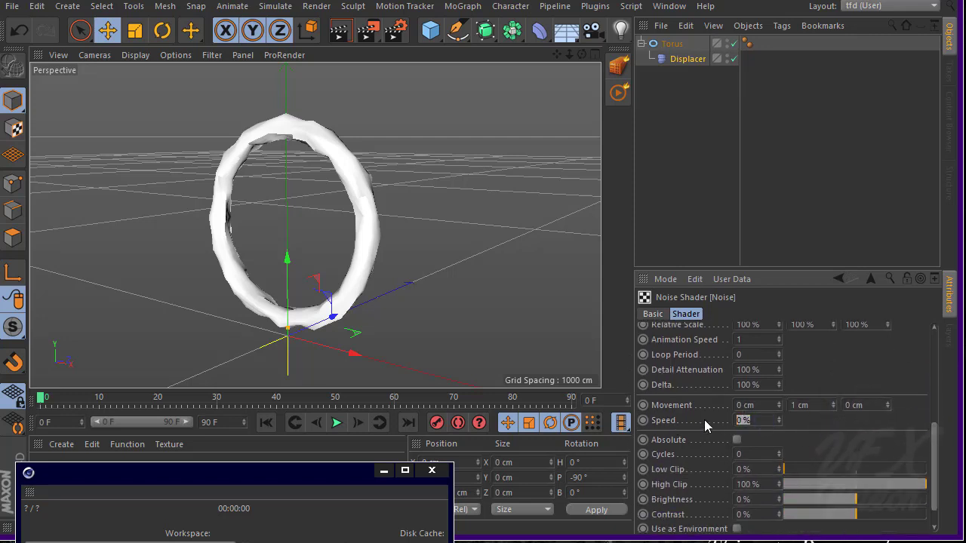
text(0.1)
key(Return)
- Play the animation briefly and scrub the timeline to frame 79 to check the torus displacement
click(336, 422)
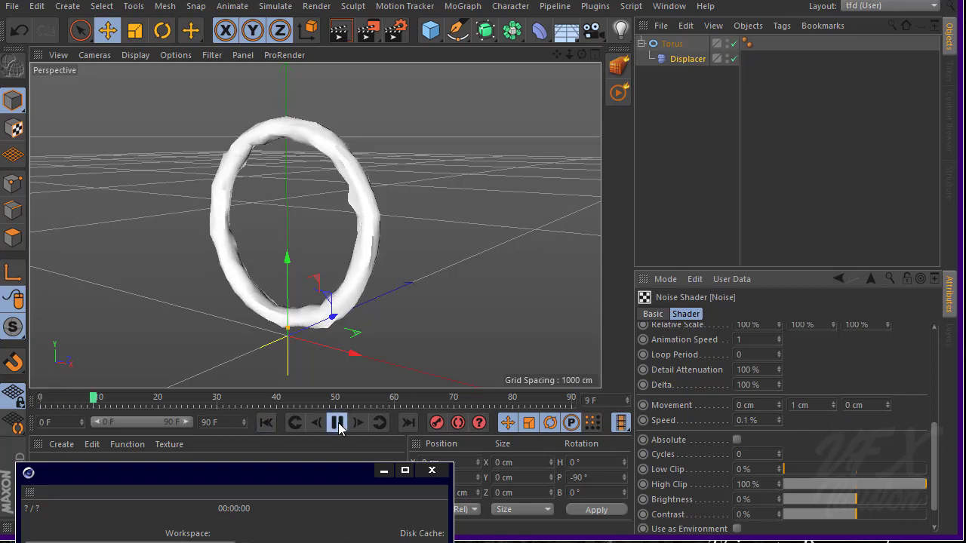
click(337, 423)
drag(64, 399, 506, 411)
- Refine the torus mesh by setting its ring segments to 200 and its pipe segments to 65
click(668, 46)
mouse_move(342, 217)
alt+mouse_down()
mouse_move(329, 220)
mouse_move(340, 230)
alt+mouse_up()
scroll(340, 229, up, 1)
drag(759, 361, 760, 313)
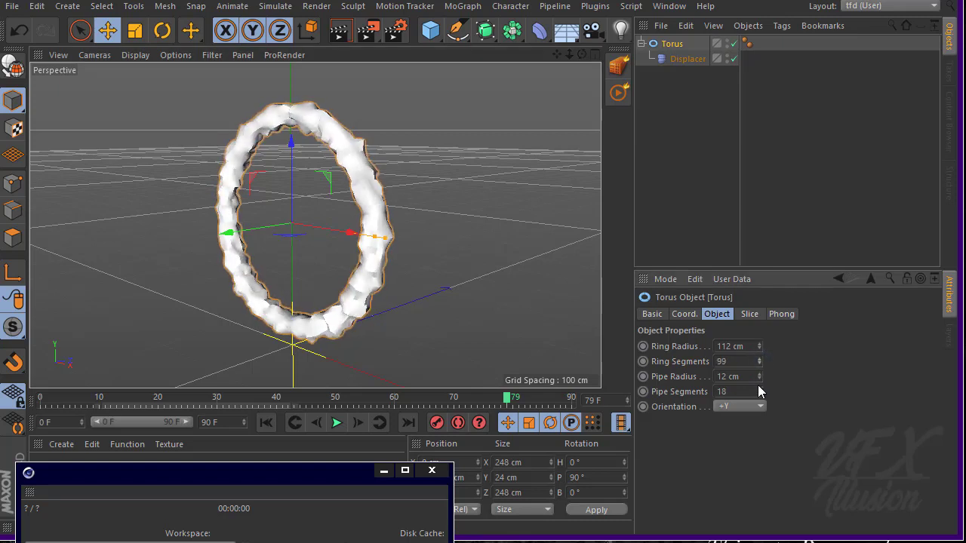
drag(759, 395, 759, 377)
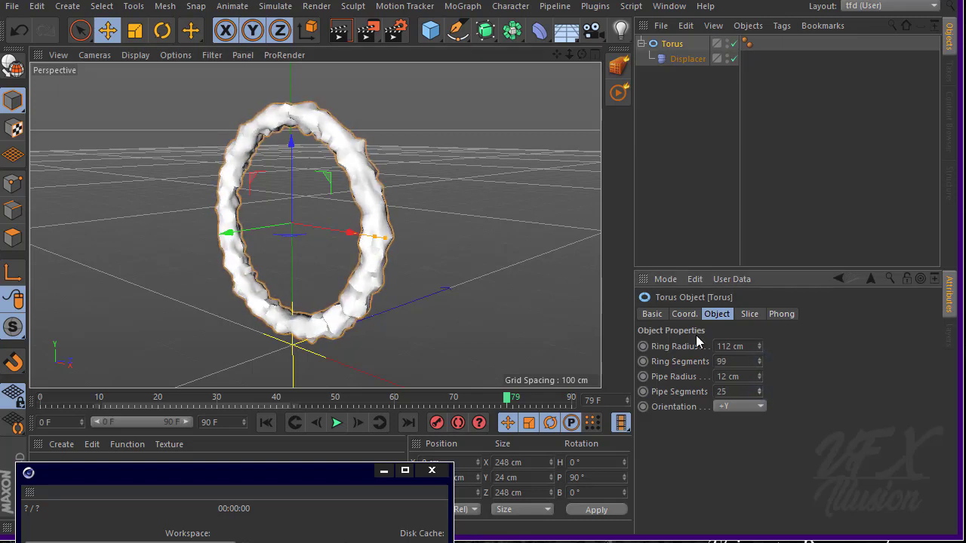
double_click(731, 360)
text(200)
key(Return)
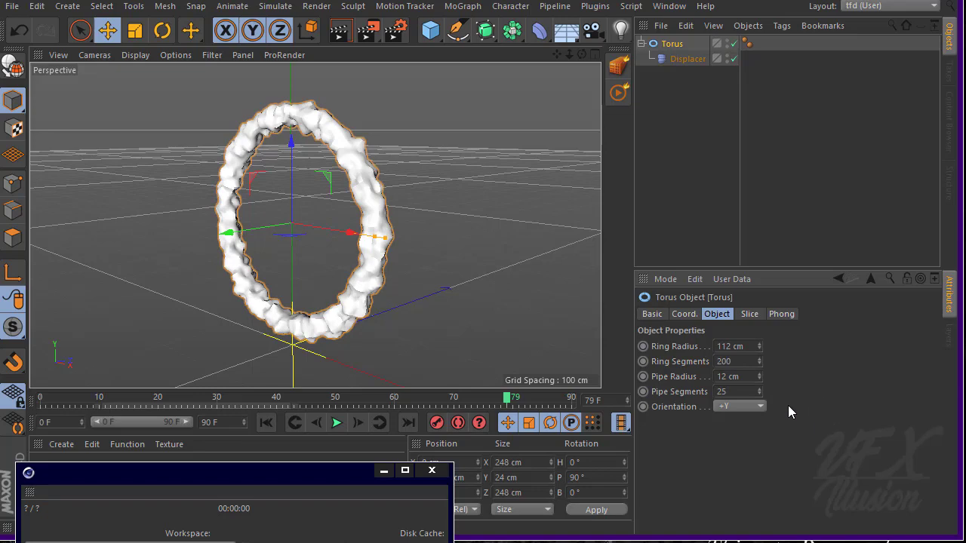
double_click(722, 392)
text(65)
key(Return)
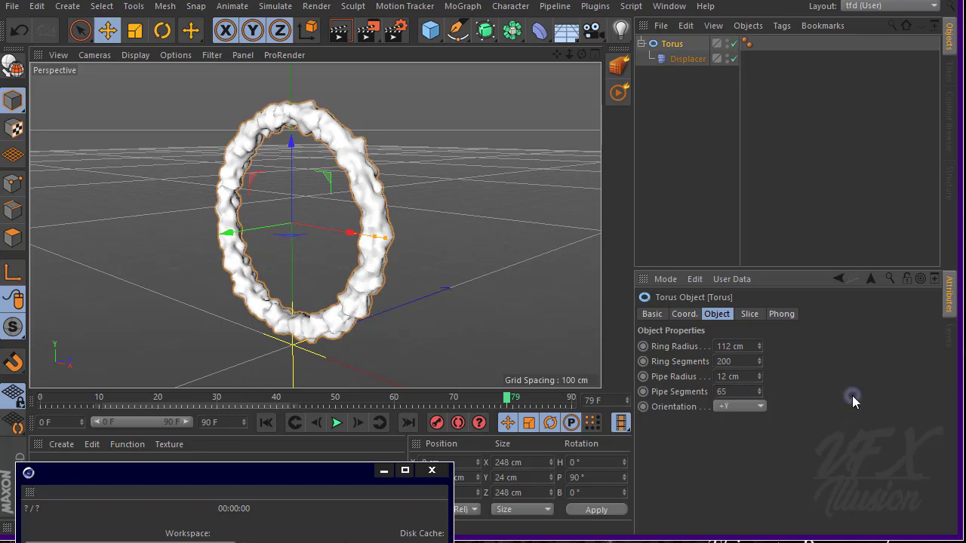
- Set the global scale of the Displacer's Noise shader to 235 %
mouse_move(429, 244)
alt+mouse_down()
mouse_move(488, 226)
mouse_move(427, 258)
mouse_move(410, 291)
mouse_move(416, 248)
alt+mouse_up()
click(685, 59)
click(766, 314)
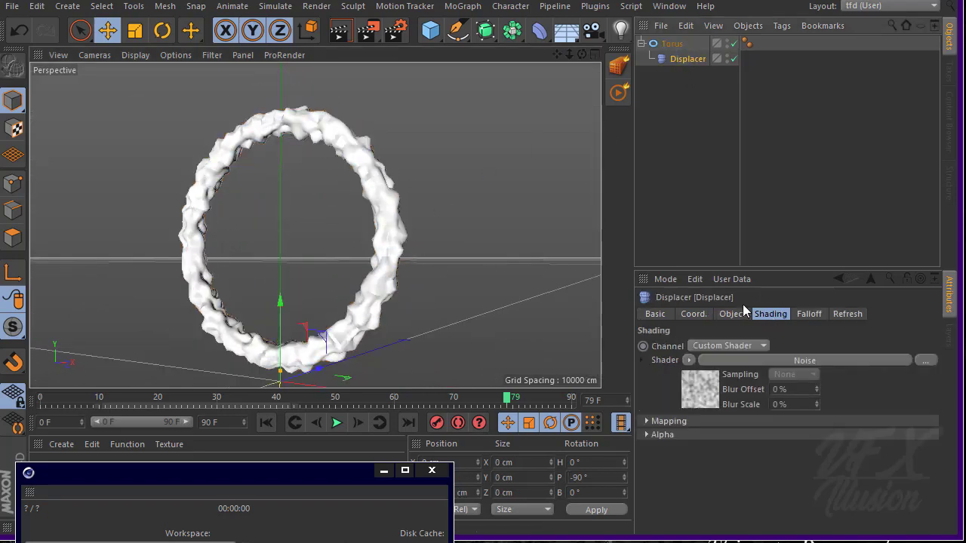
click(696, 386)
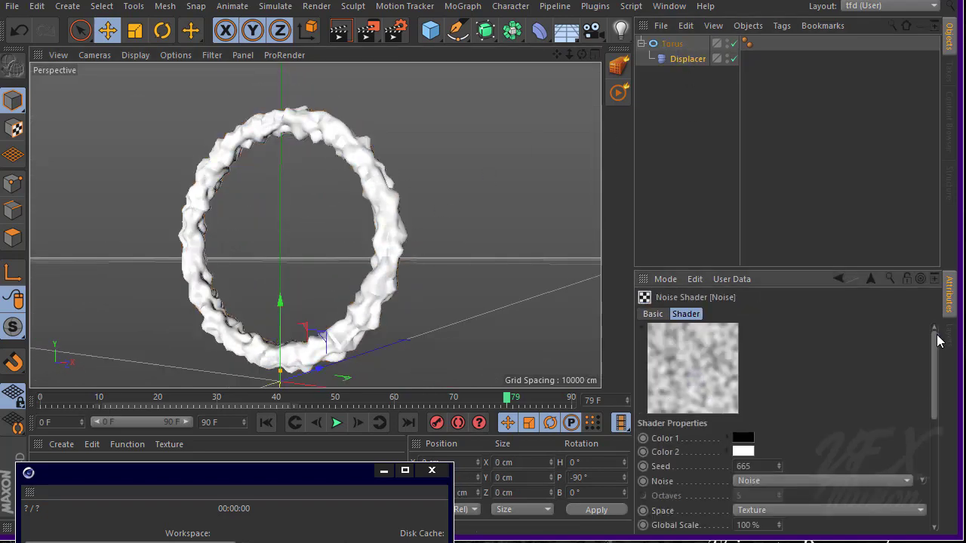
scroll(792, 407, down, 3)
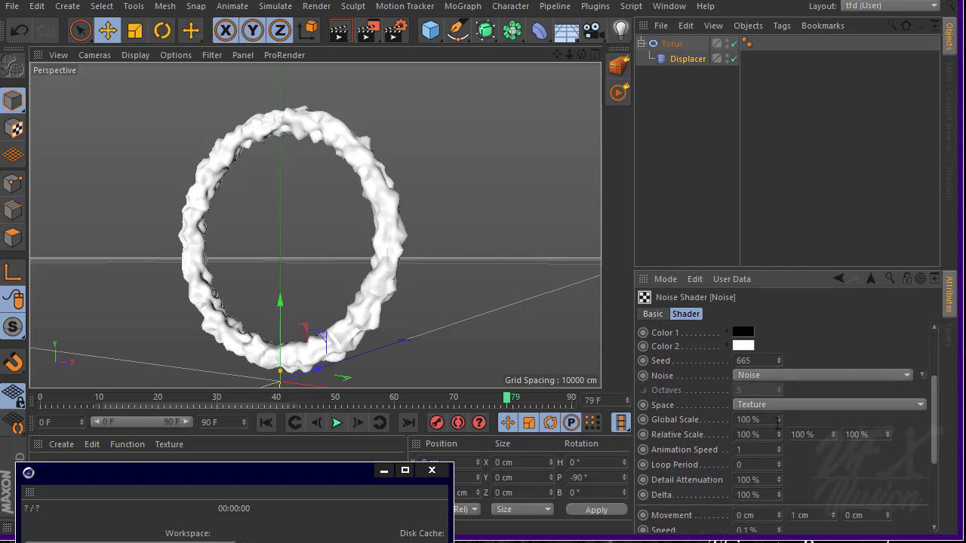
double_click(749, 419)
text(235)
- Scrub the timeline to frame 46 and inspect the displaced ring from several angles
alt+drag(305, 189, 290, 220)
drag(62, 400, 312, 385)
alt+drag(366, 233, 279, 319)
alt+drag(316, 293, 337, 300)
alt+right_drag(337, 300, 340, 280)
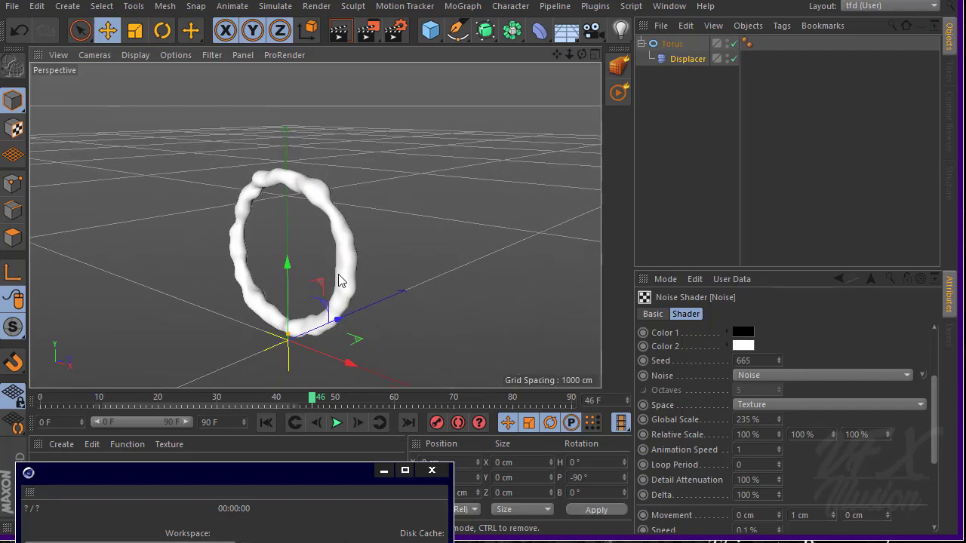
- Rename the torus as Smoke Source
click(671, 43)
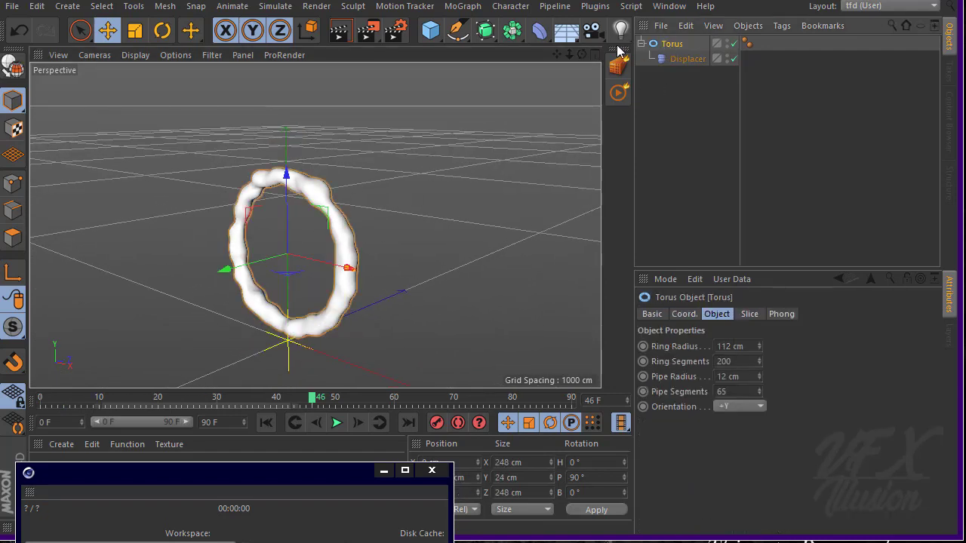
click(664, 58)
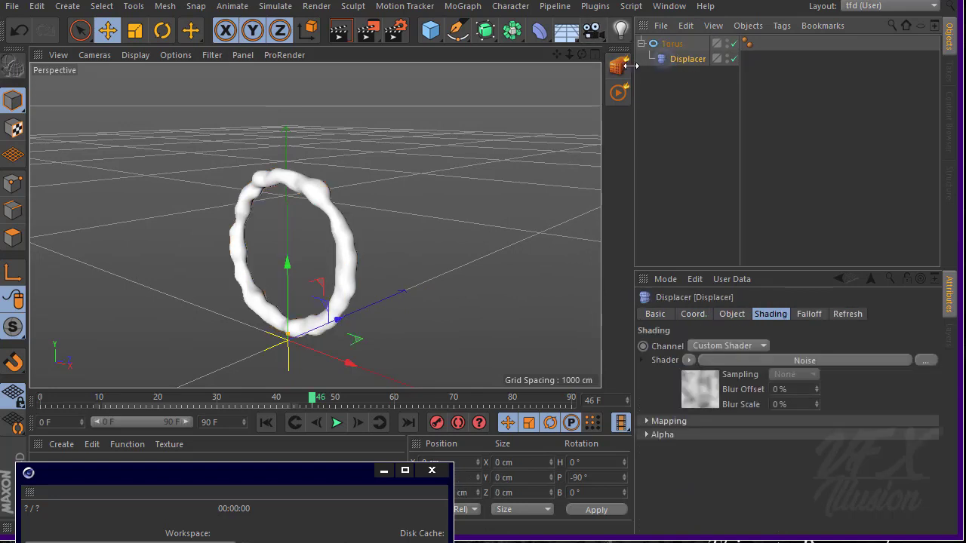
click(671, 43)
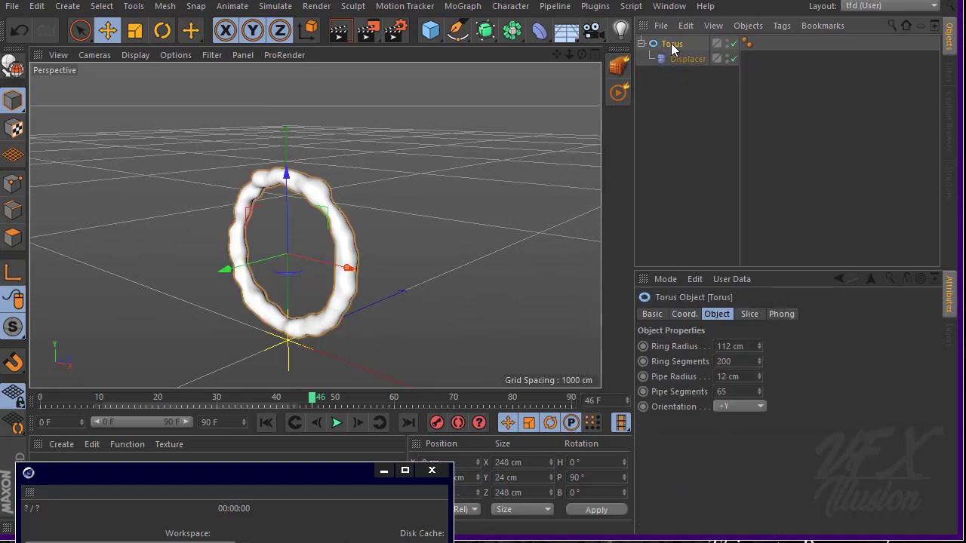
double_click(671, 45)
text(Sm)
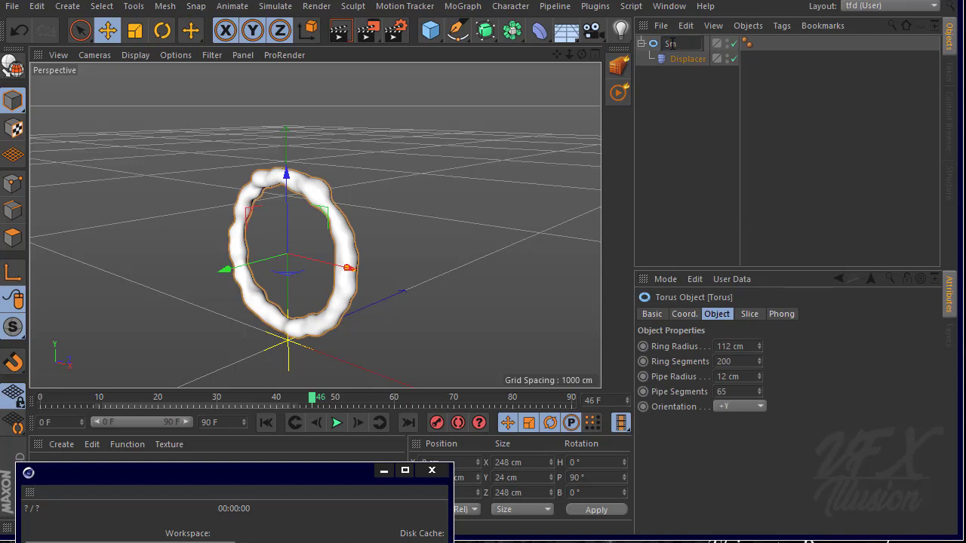
text(oke Source)
key(Return)
- Add a TurbulenceFD Emitter tag to the Smoke Source object
right_click(671, 45)
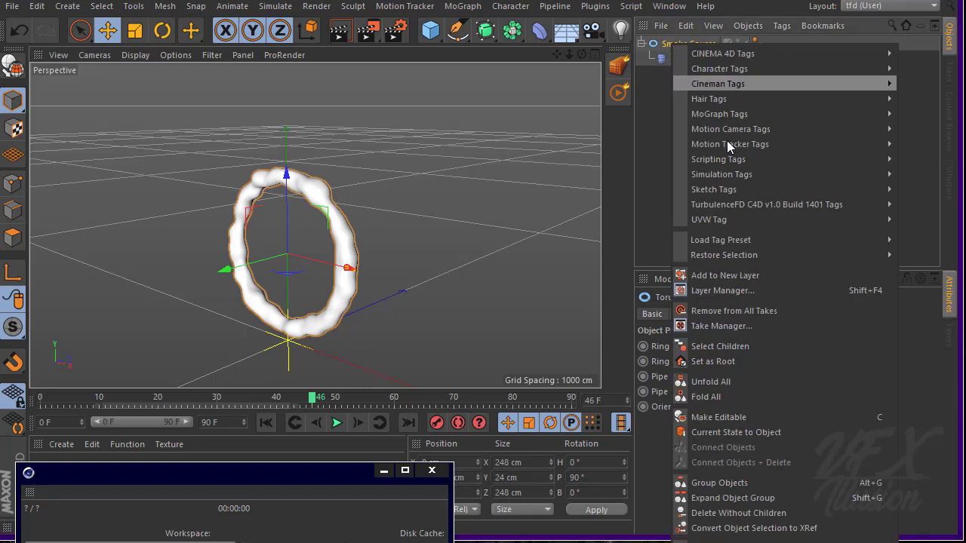
mouse_move(753, 198)
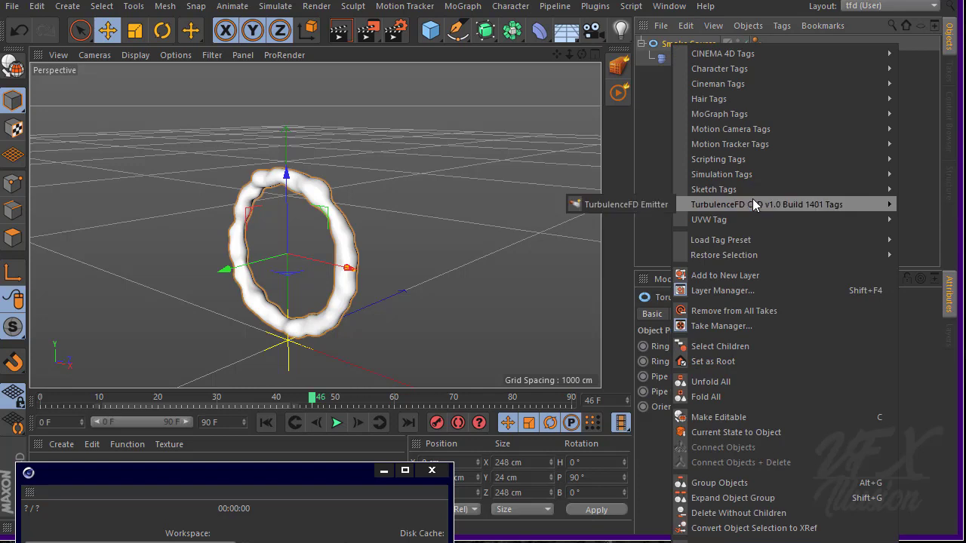
click(644, 206)
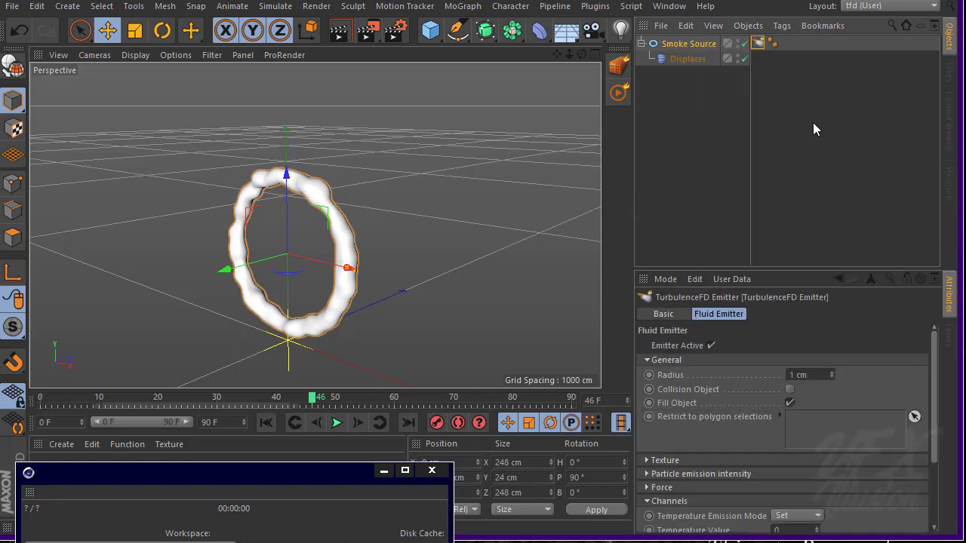
- Set the emitter's temperature value and density value to 1 each
drag(933, 347, 938, 403)
text(1)
key(Tab)
text(1)
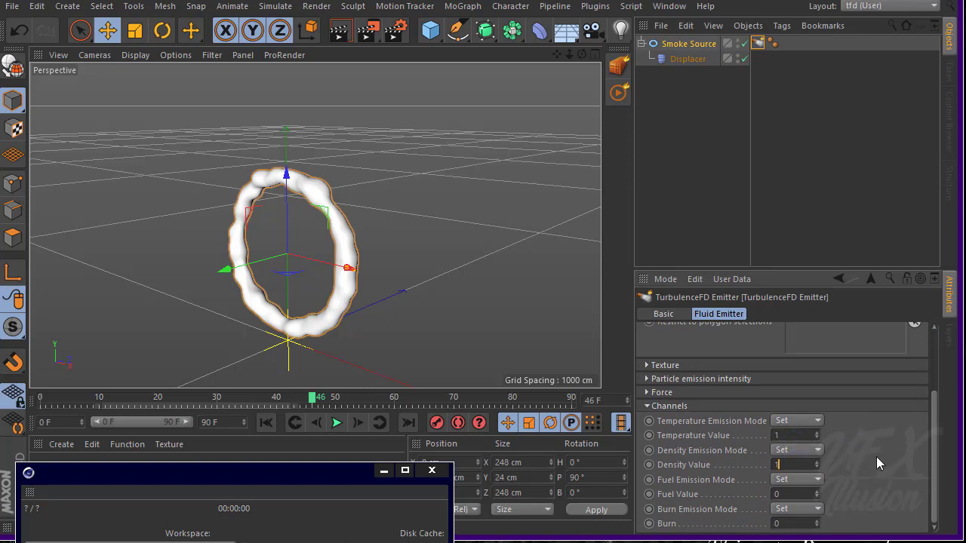
key(Return)
drag(935, 413, 934, 351)
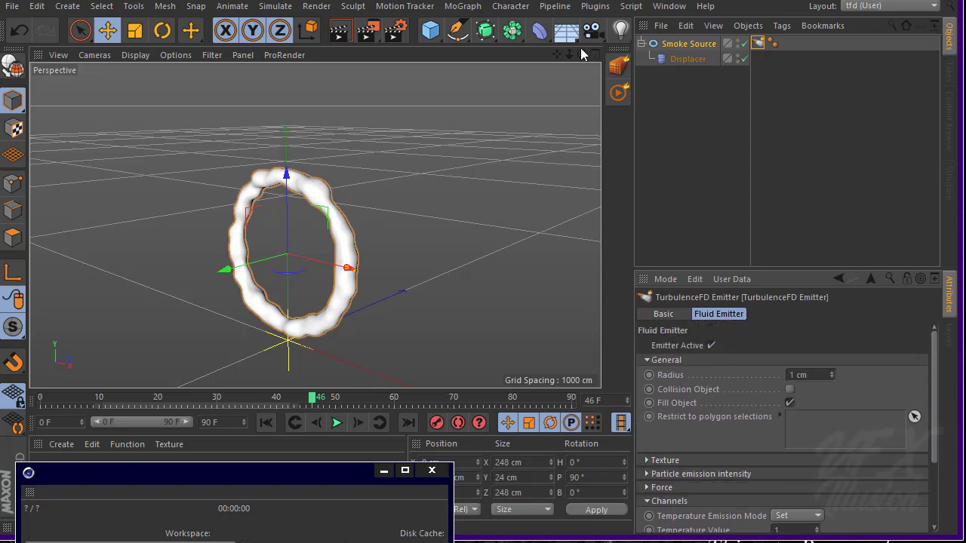
- Load a Noise shader as the volume texture of the Smoke Source object's TurbulenceFD Emitter tag
click(686, 96)
click(687, 45)
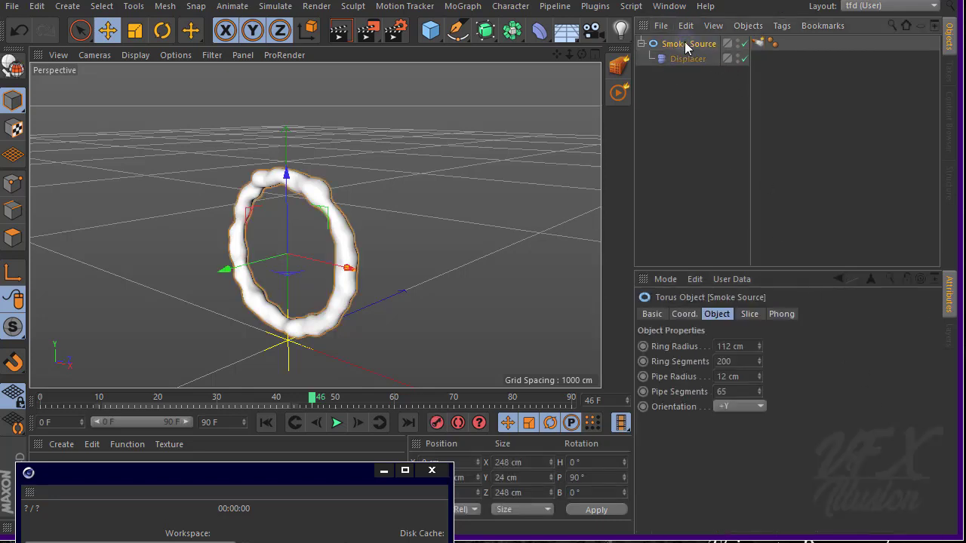
click(695, 58)
click(702, 45)
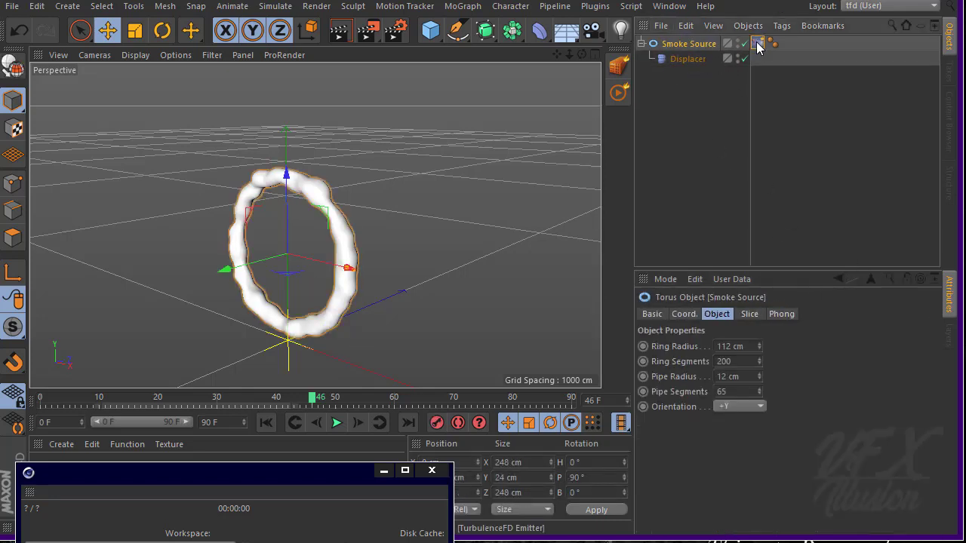
click(758, 43)
drag(937, 341, 942, 383)
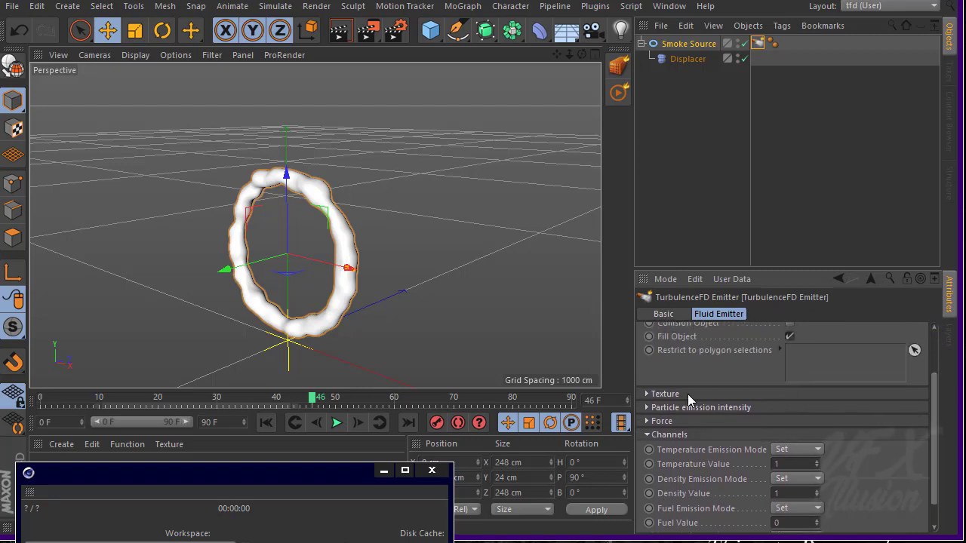
click(657, 394)
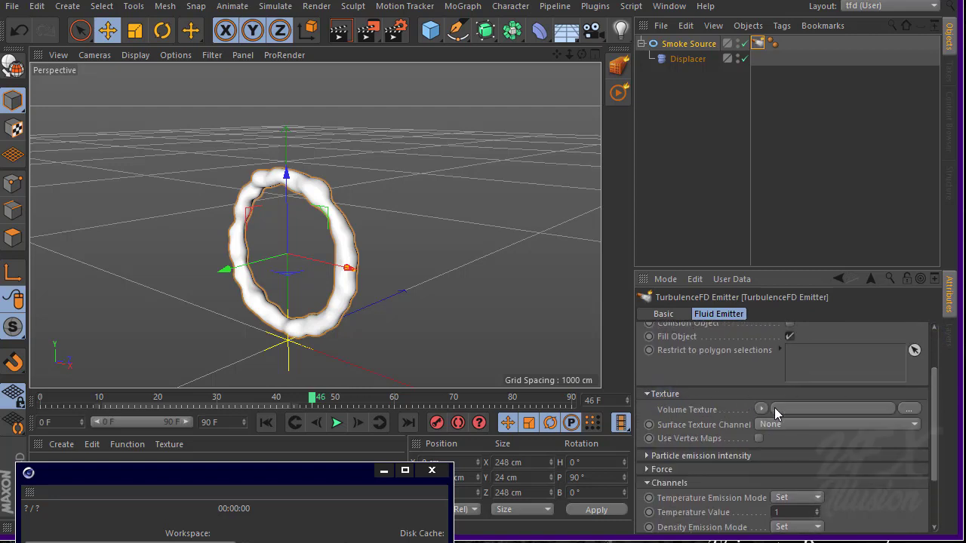
click(760, 409)
click(789, 216)
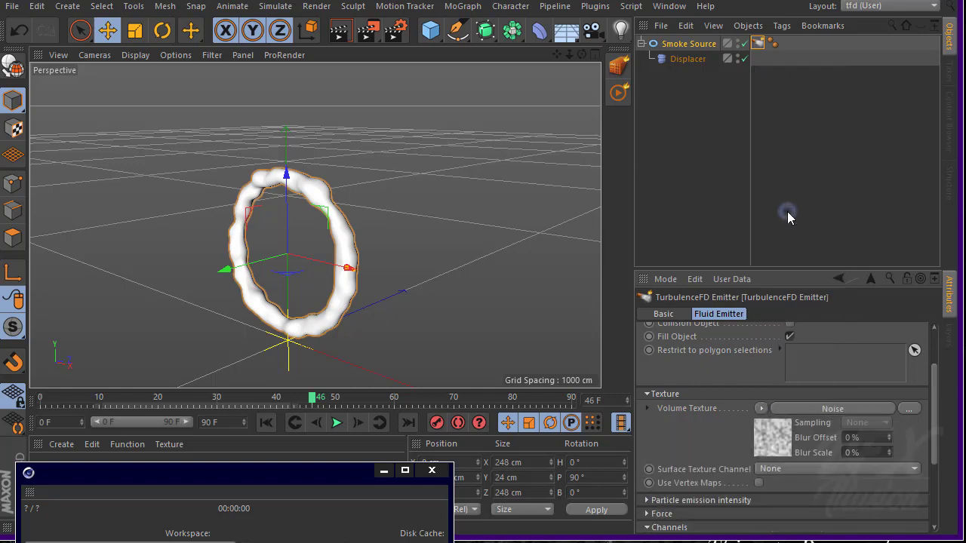
- Set the animation speed of the emitter's noise shader to 1
click(785, 429)
scroll(785, 429, down, 5)
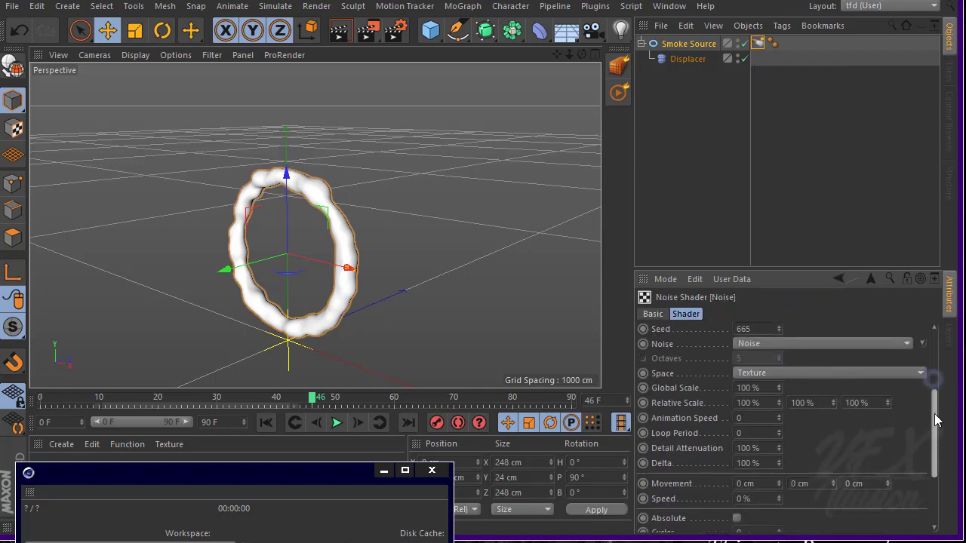
drag(940, 424, 935, 407)
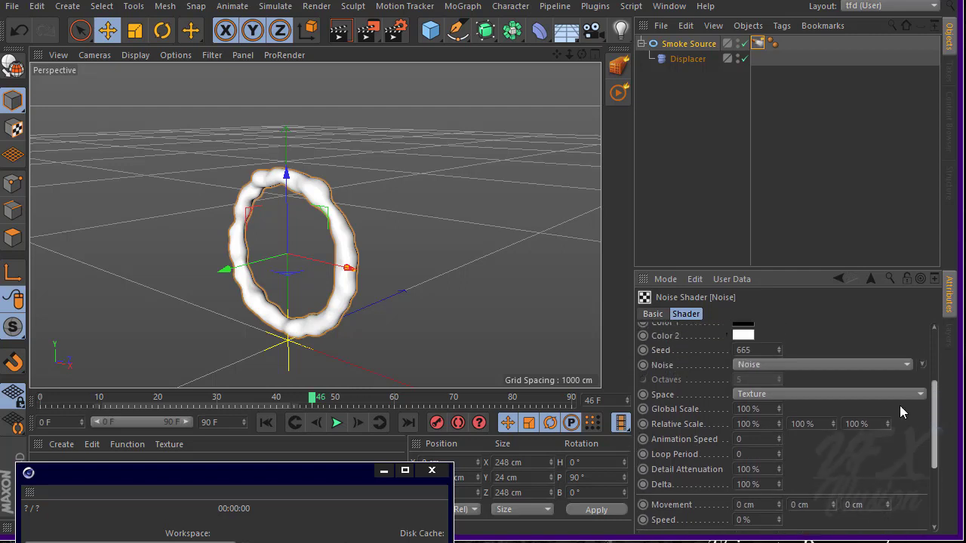
double_click(749, 440)
text(1)
click(867, 464)
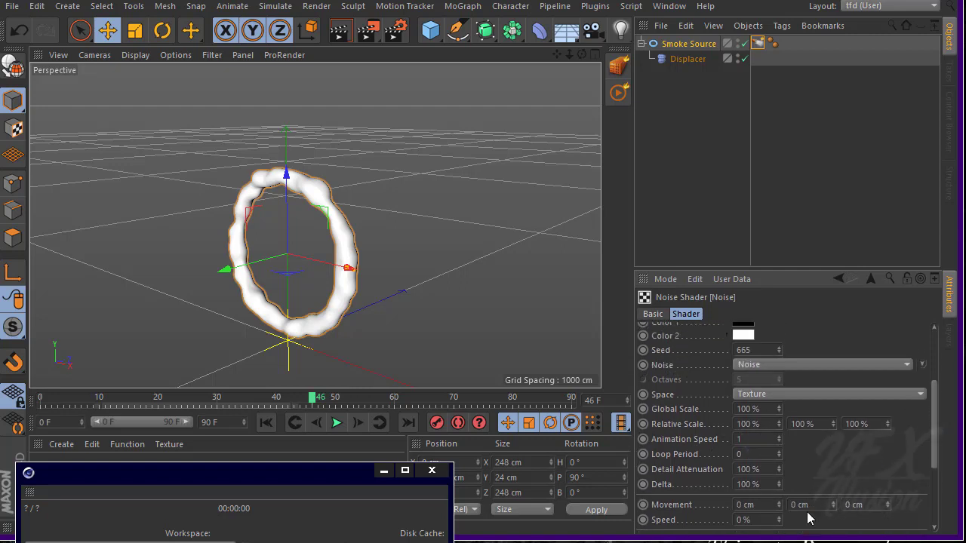
- Check the scale, animation and movement settings of the Displacer's noise shader as a reference
click(688, 58)
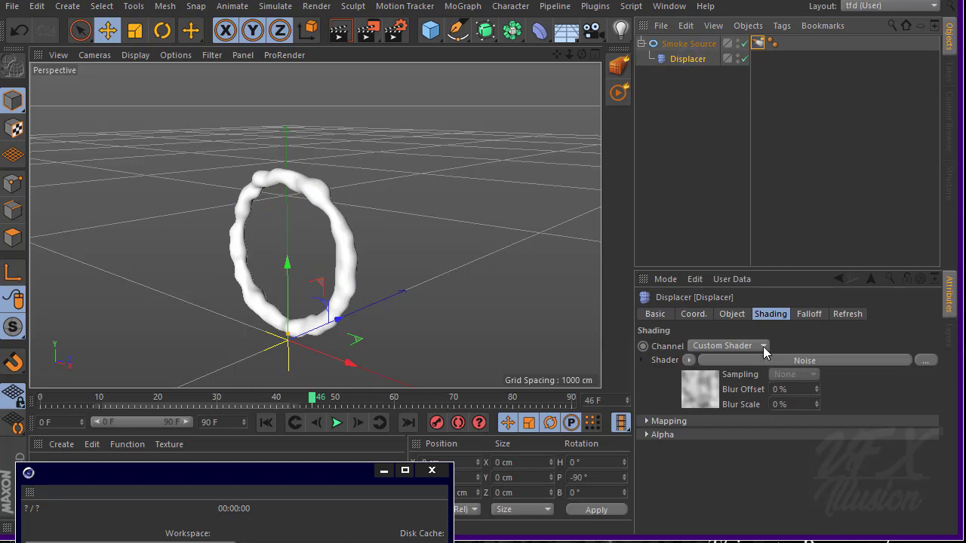
click(700, 385)
drag(935, 364, 940, 438)
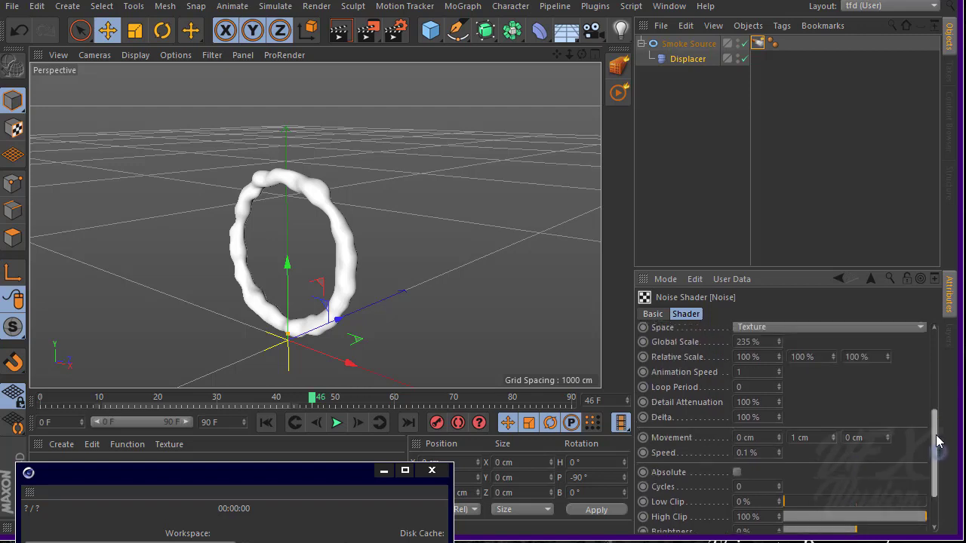
- Set the emitter noise's Y movement to 1 cm and its movement speed to 0.5 %
click(685, 44)
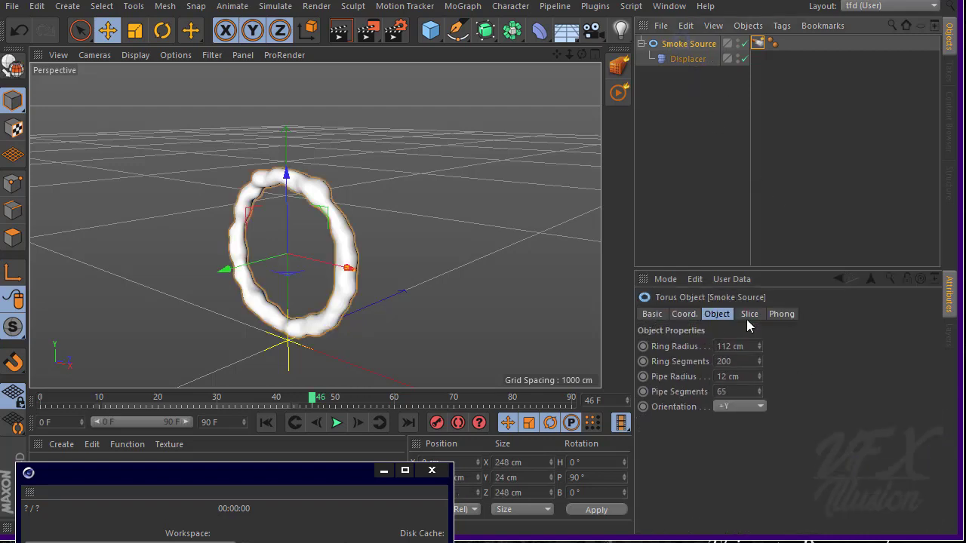
click(757, 43)
drag(934, 381, 936, 461)
click(790, 415)
drag(816, 392, 642, 423)
text(1)
click(807, 373)
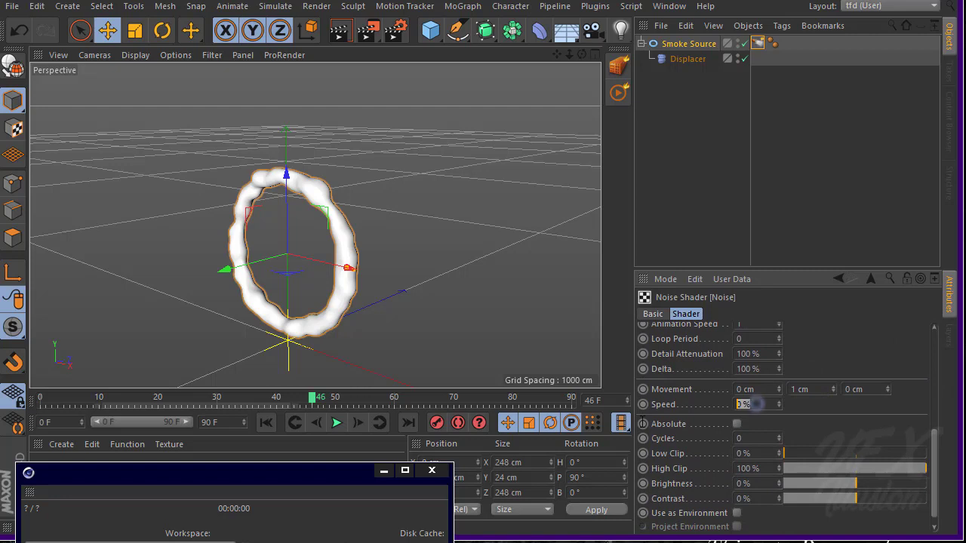
text(0.5)
key(Return)
- Set the emitter noise's global scale to 235 % and raise its contrast
drag(935, 466, 940, 355)
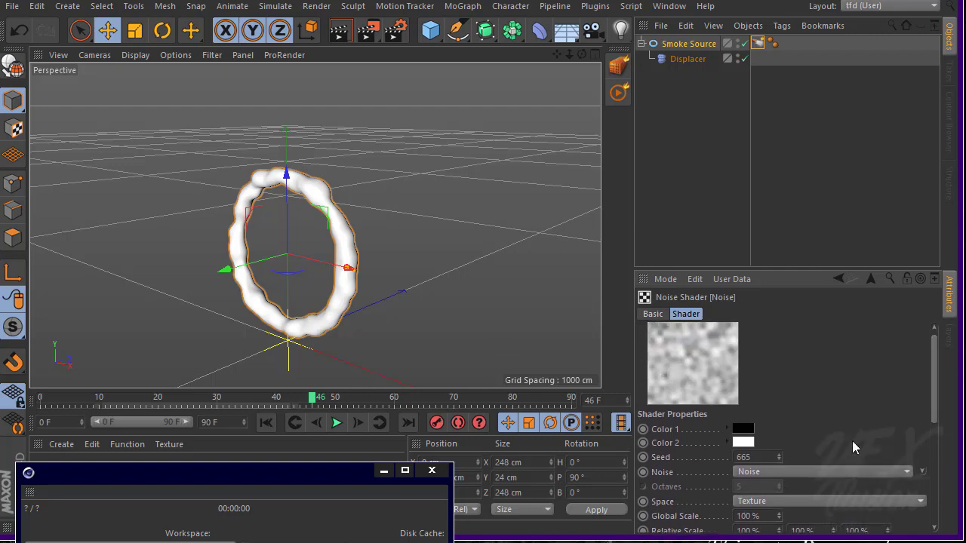
drag(930, 393, 870, 431)
double_click(766, 445)
key(Return)
drag(933, 426, 938, 500)
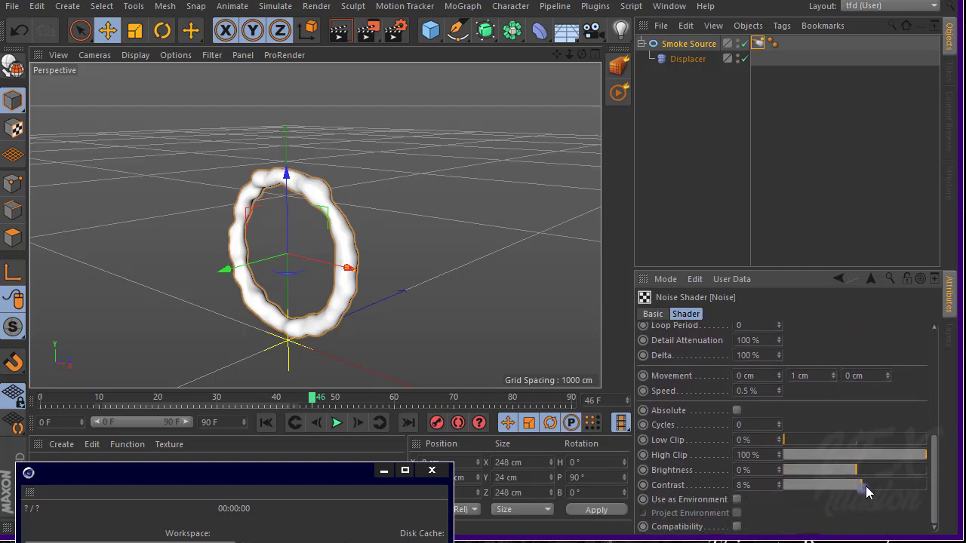
- Examine the preview image of the emitter's noise shader
scroll(868, 453, up, 10)
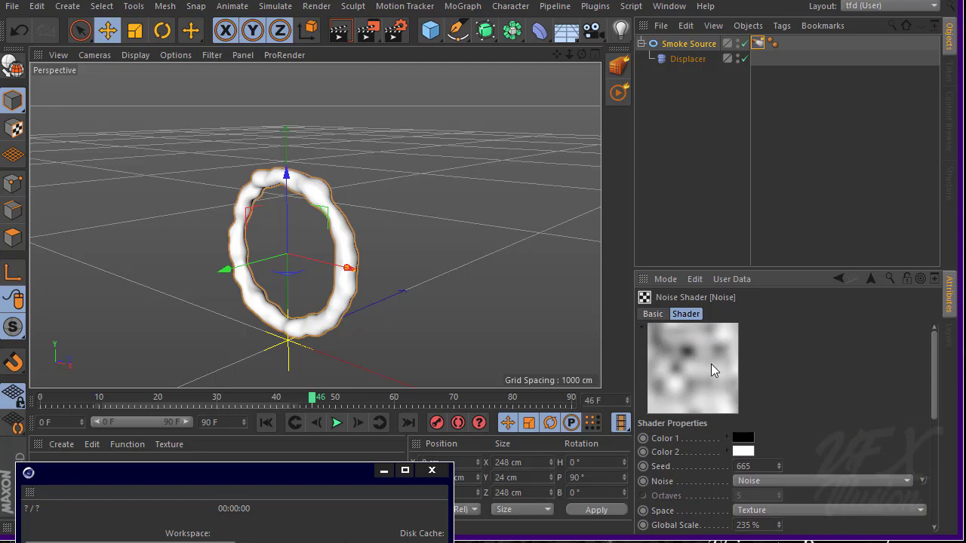
right_click(710, 364)
click(739, 1)
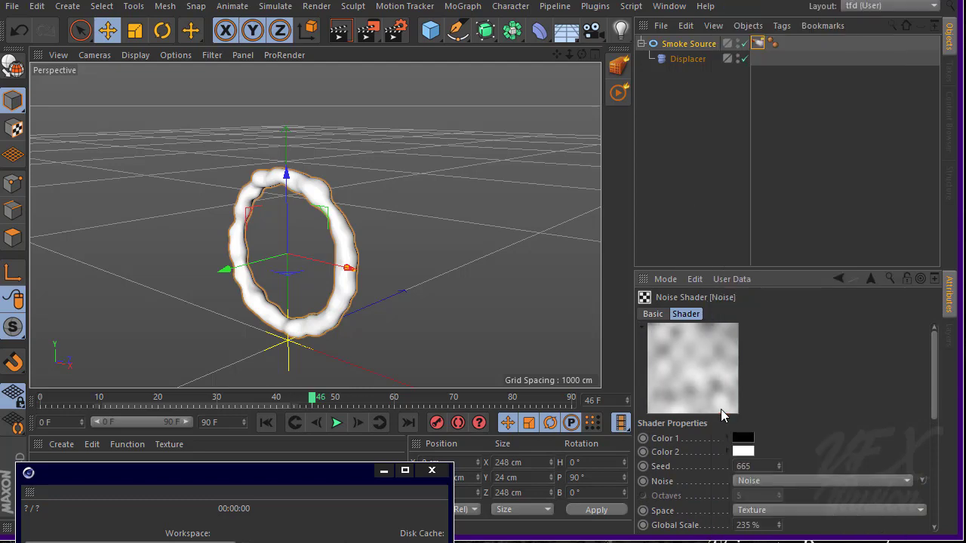
right_click(697, 377)
key(Escape)
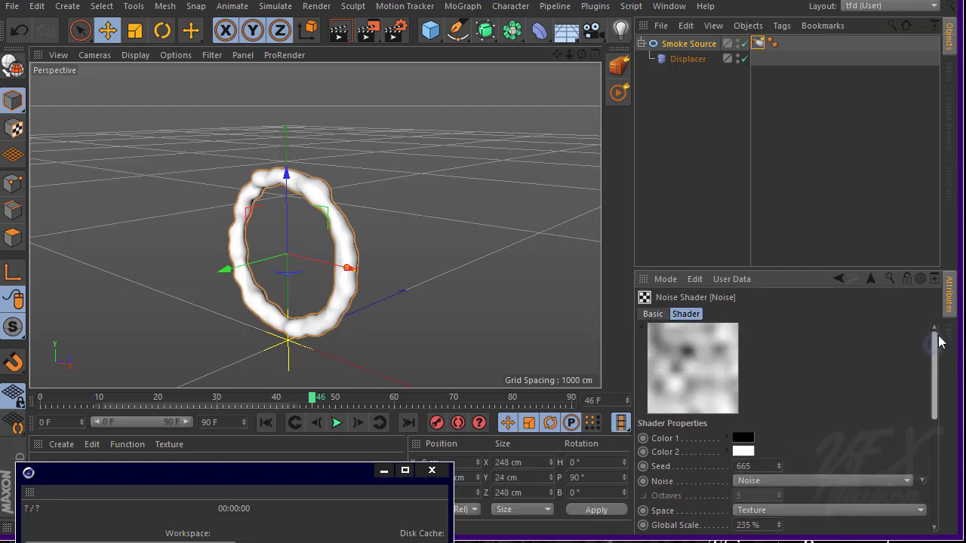
drag(937, 340, 954, 327)
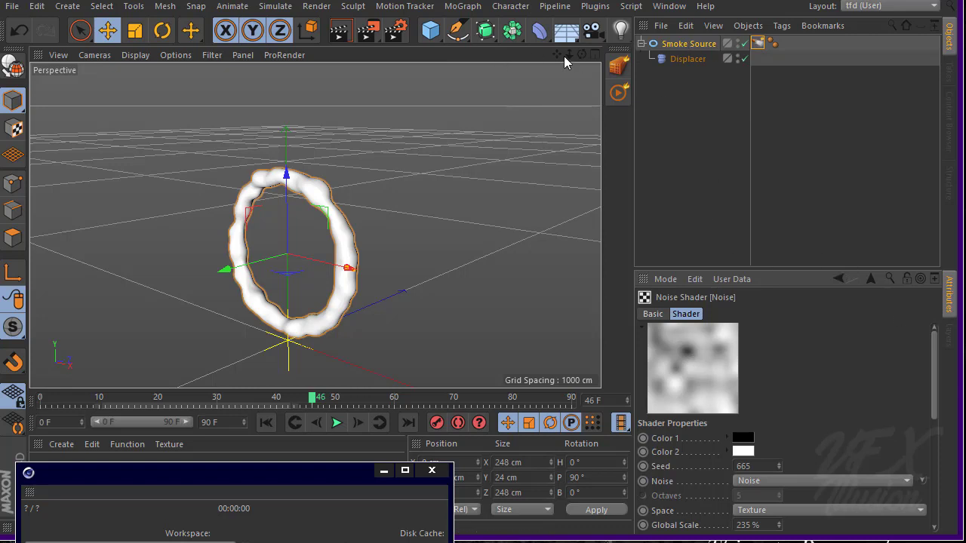
- Create a TurbulenceFD Container and raise it to the centre of the smoke ring
click(619, 66)
scroll(413, 198, down, 3)
scroll(413, 197, up, 2)
drag(289, 259, 293, 184)
alt+drag(306, 219, 334, 181)
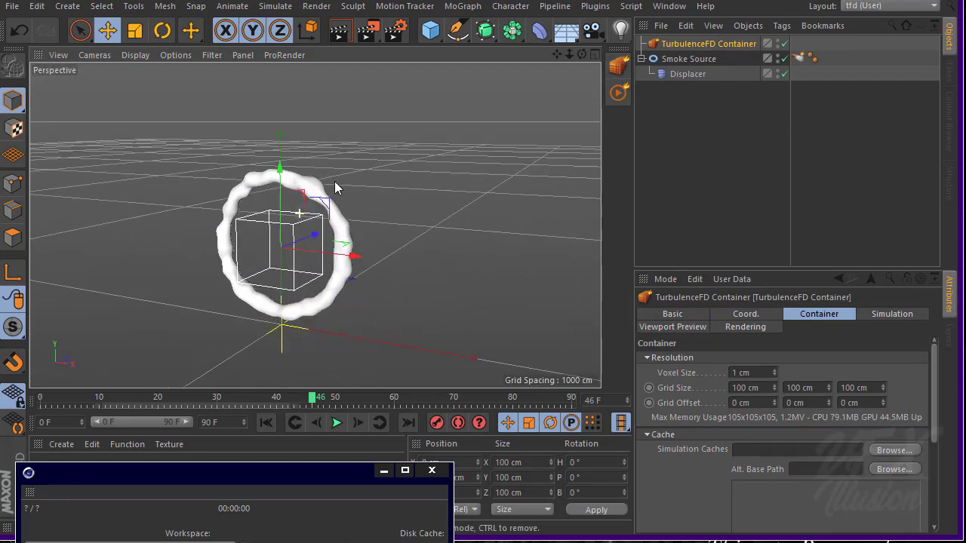
- Scale the TurbulenceFD Container uniformly to about 263 cm per side around the ring
click(135, 31)
drag(182, 218, 455, 280)
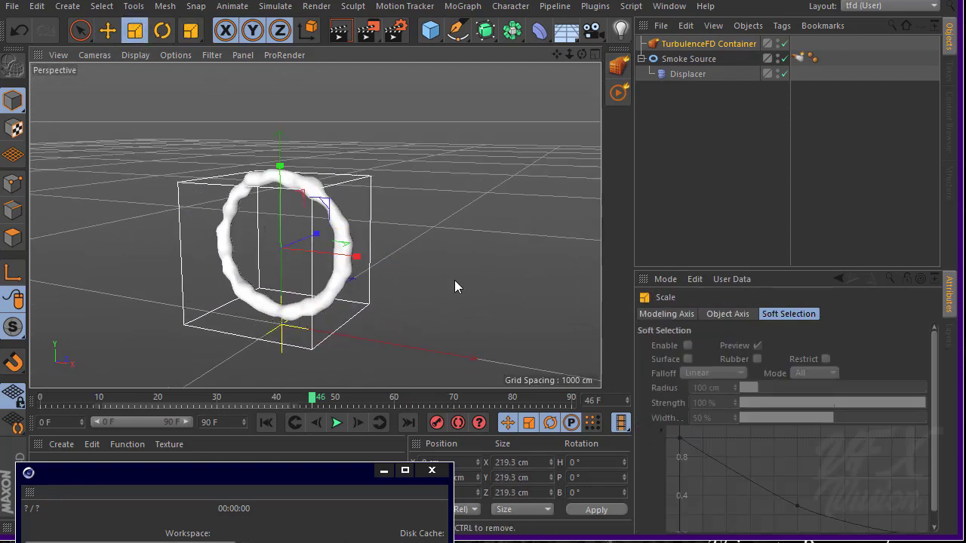
click(743, 45)
mouse_move(221, 222)
mouse_down()
mouse_move(241, 222)
mouse_move(227, 233)
mouse_up()
alt+drag(179, 264, 134, 223)
drag(463, 193, 443, 197)
alt+drag(441, 197, 475, 208)
alt+drag(428, 229, 501, 252)
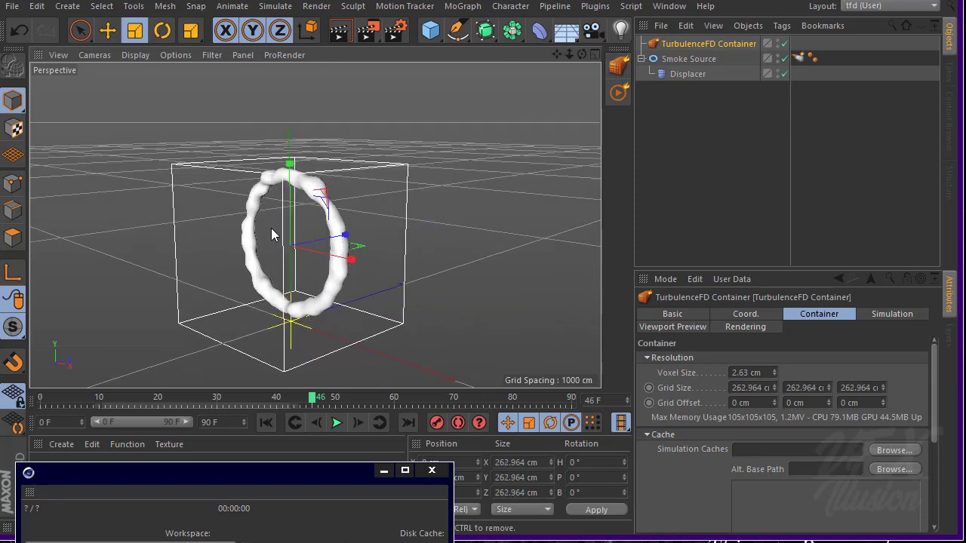
- Enlarge the TurbulenceFD Container uniformly to about 360 cm per side for more room around the ring
alt+drag(427, 176, 276, 232)
drag(414, 178, 519, 159)
alt+drag(370, 215, 345, 226)
alt+drag(423, 238, 490, 207)
drag(504, 204, 521, 200)
alt+drag(521, 200, 317, 174)
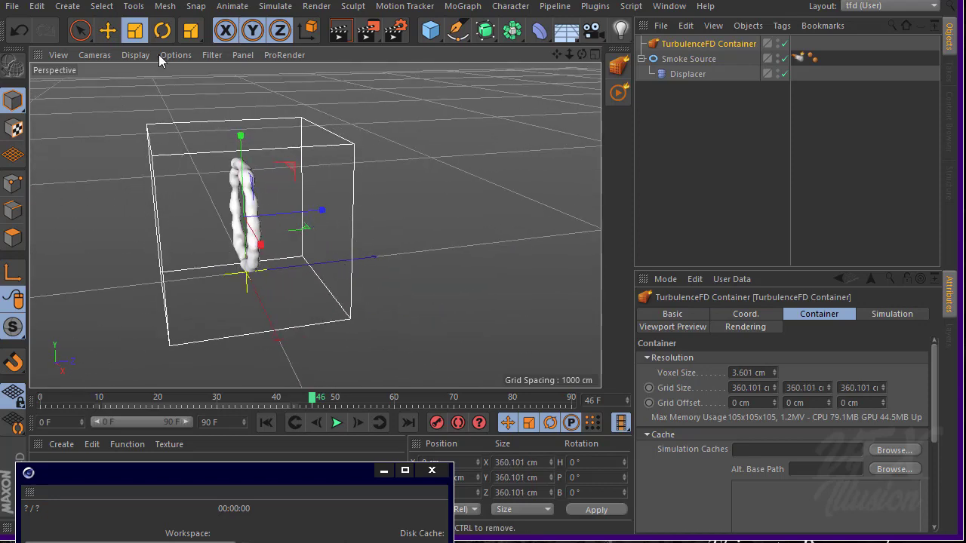
- Shift the TurbulenceFD Container along the Z axis and extend its Z grid size to about 490 cm
click(107, 31)
drag(292, 214, 457, 226)
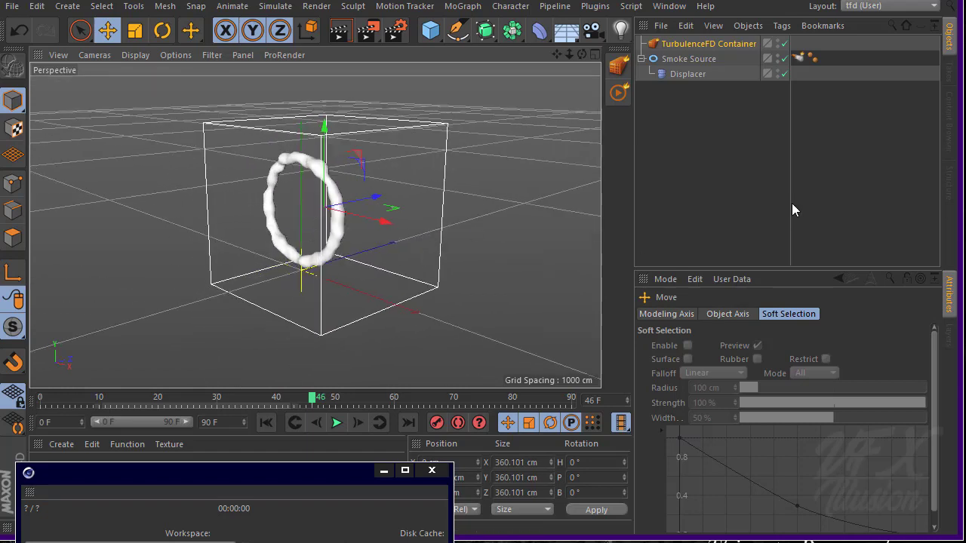
click(723, 47)
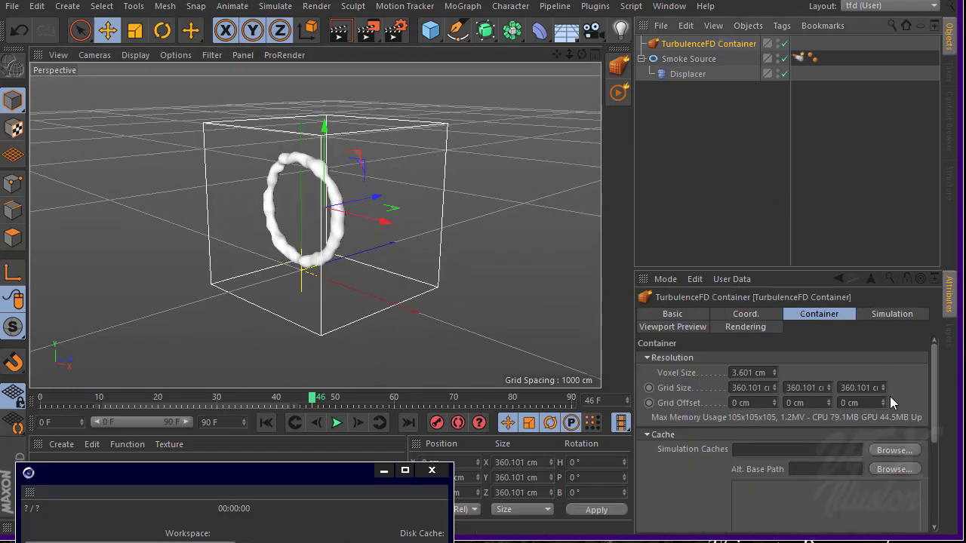
scroll(887, 390, down, 1)
drag(883, 382, 886, 385)
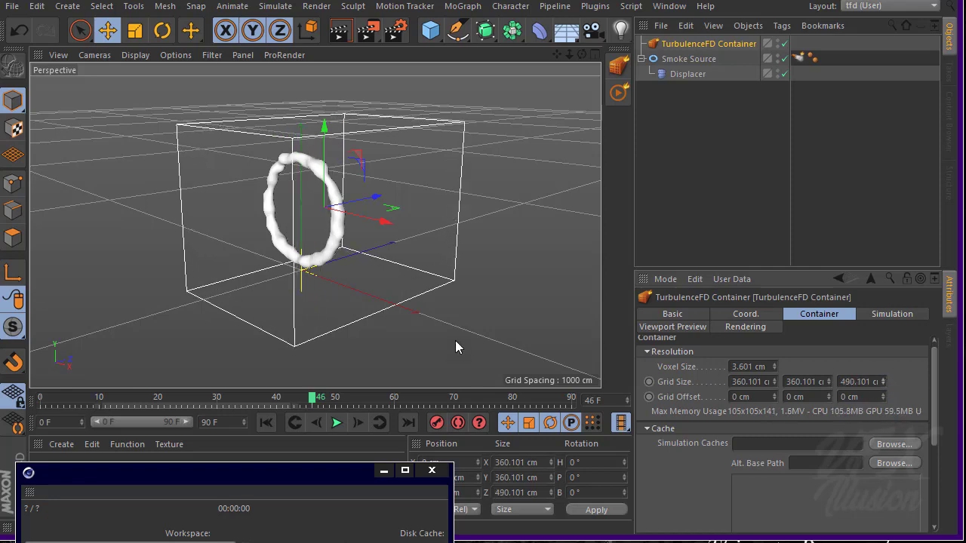
alt+drag(377, 204, 495, 327)
- Activate the density channel in the TurbulenceFD Container's simulation settings
click(891, 313)
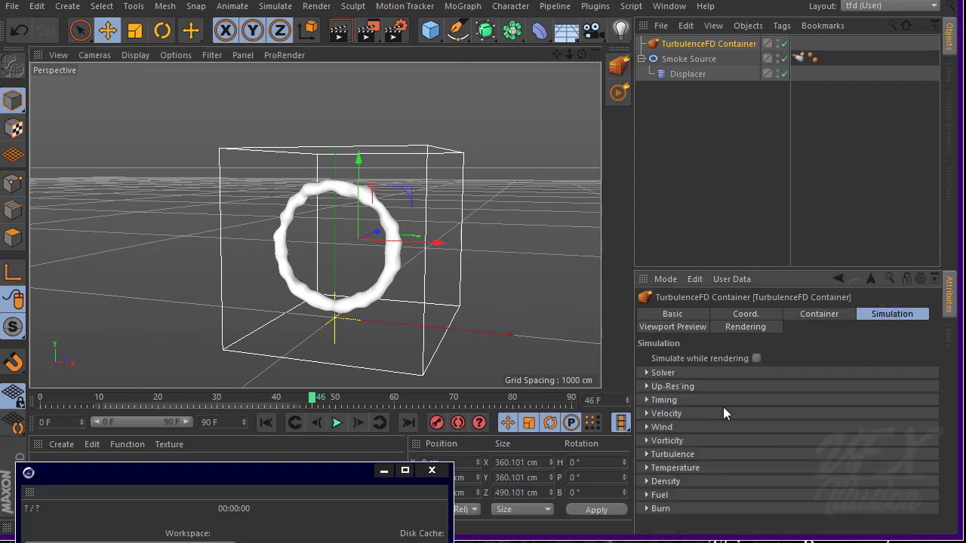
click(667, 484)
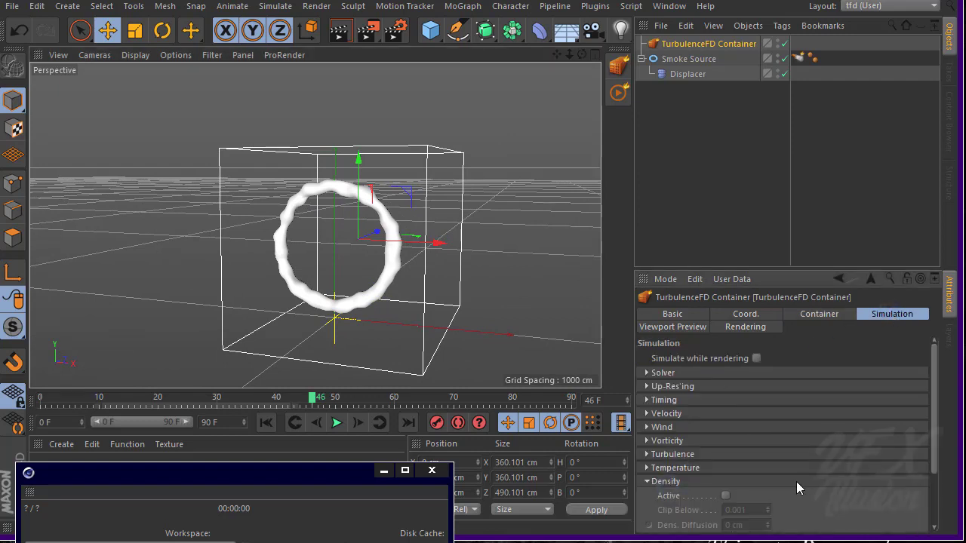
click(726, 496)
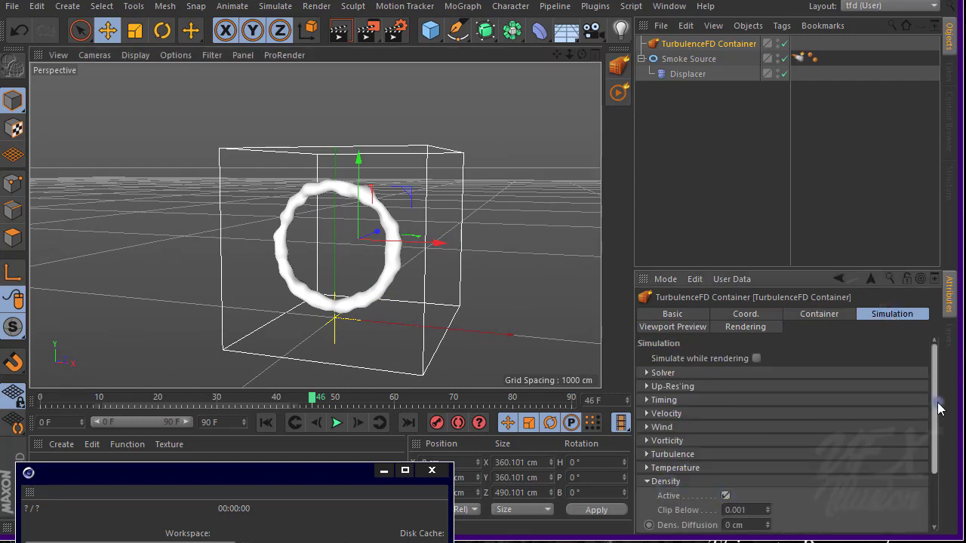
- Set the Y buoyancy direction of the container's temperature channel to 0
scroll(867, 426, down, 5)
click(699, 393)
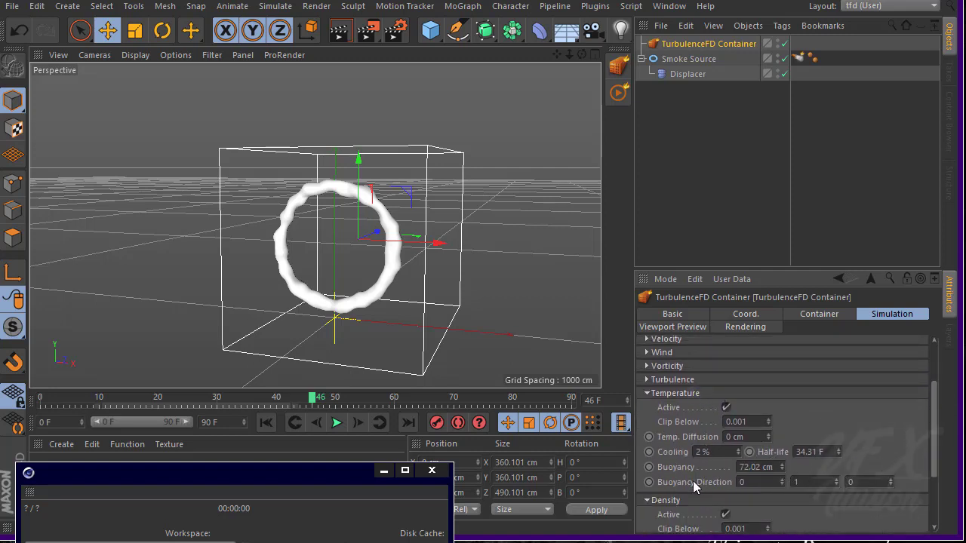
click(827, 484)
text(0)
key(Return)
scroll(938, 408, down, 3)
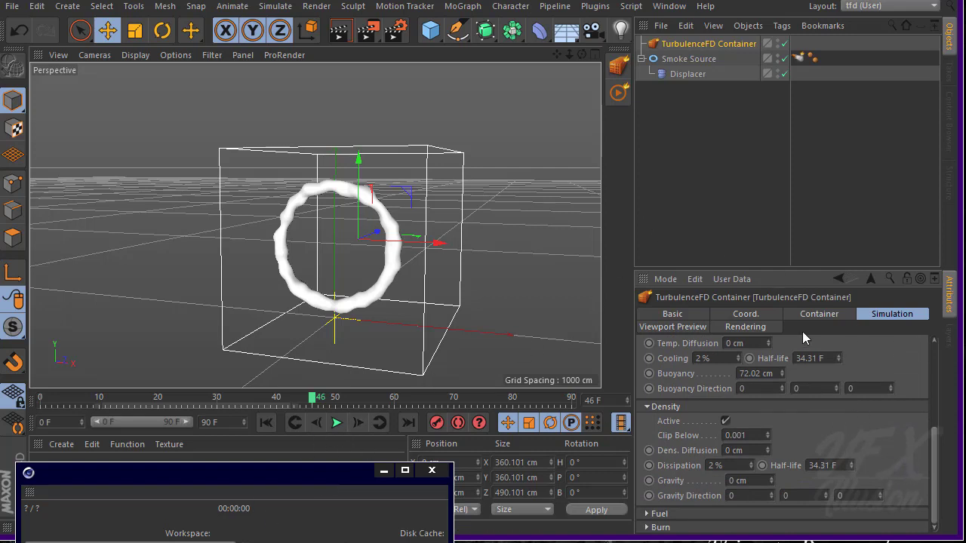
- Set the TurbulenceFD Container's simulation cache folder to H:\Etc\tutorial
click(822, 313)
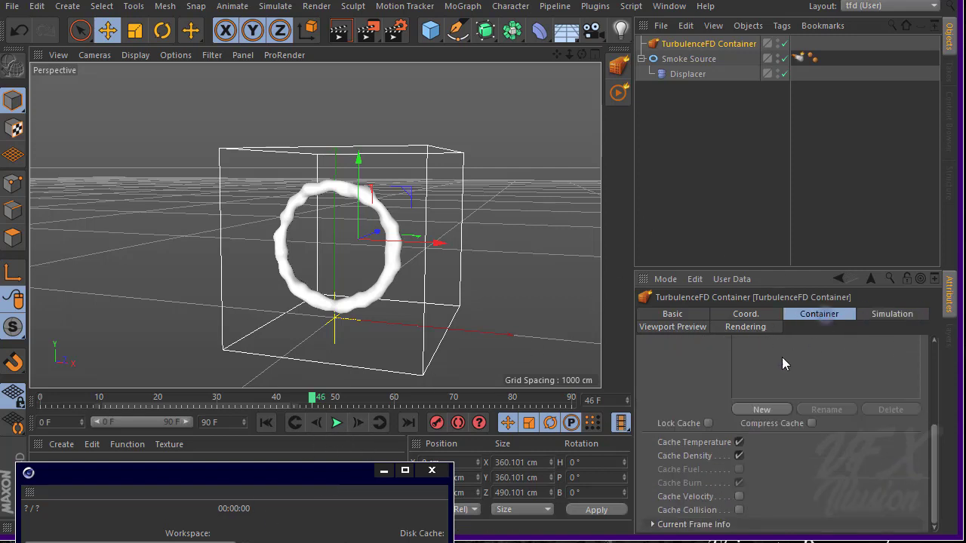
scroll(934, 449, up, 3)
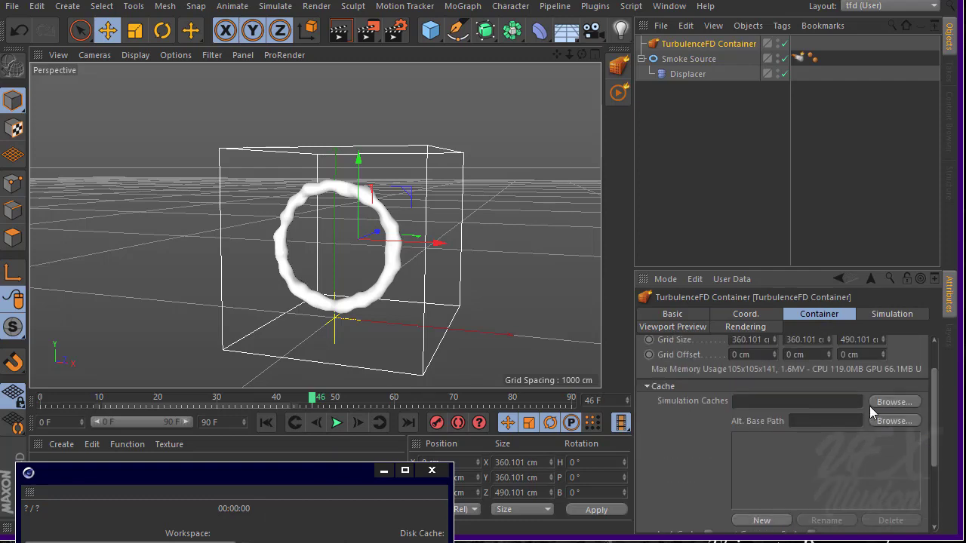
click(882, 405)
click(770, 380)
double_click(784, 401)
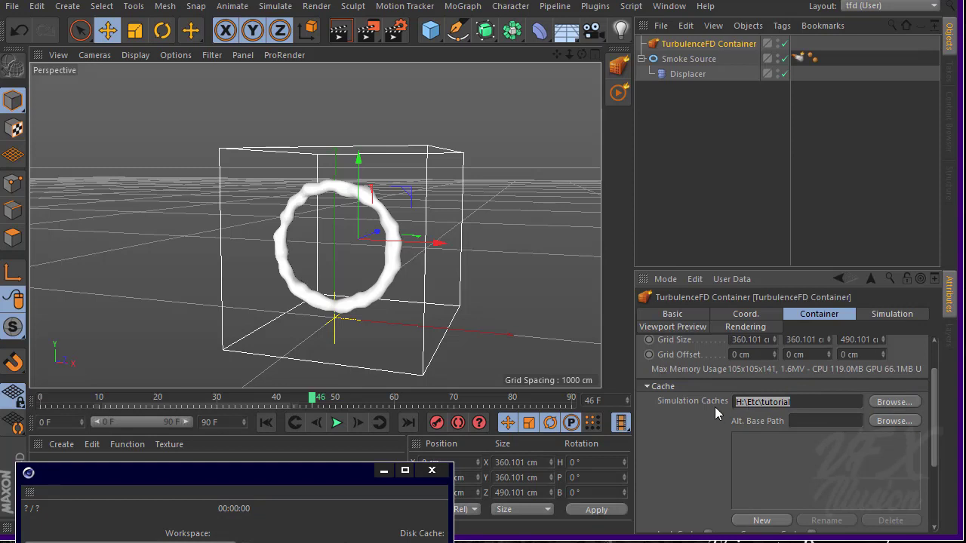
click(745, 400)
click(759, 399)
- Increase the TurbulenceFD Container's voxel size to about 4.756 cm
drag(935, 380, 935, 354)
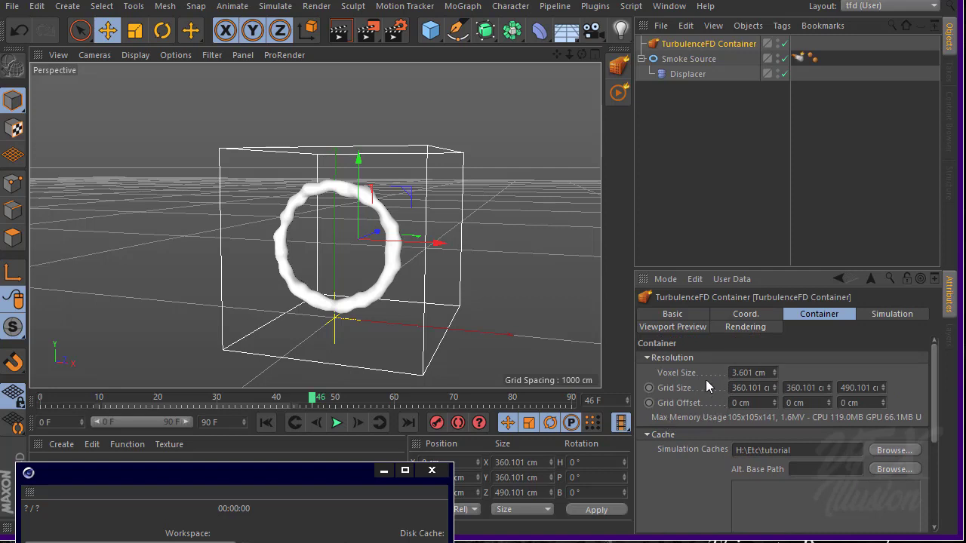
drag(773, 372, 774, 336)
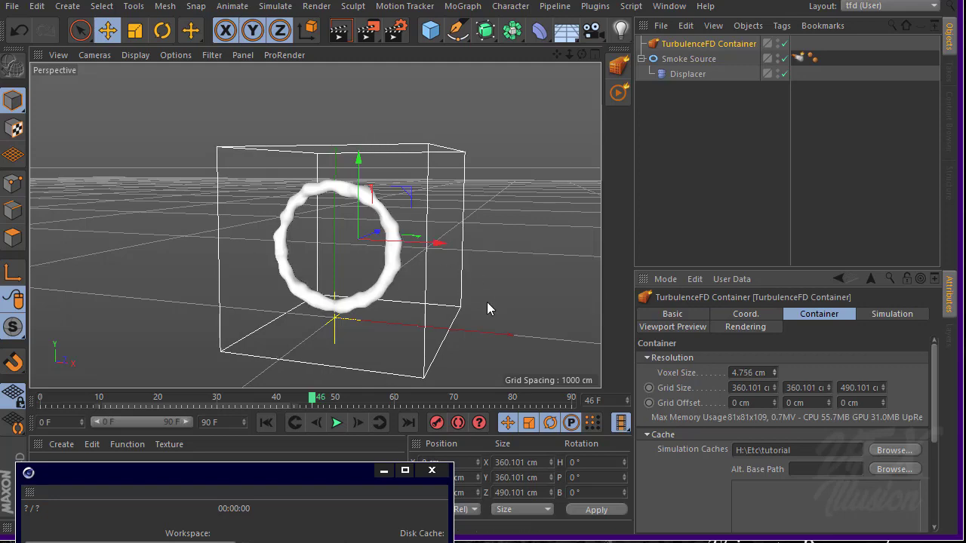
- Inspect the first smoke simulation around the torus from several angles and at an early frame
alt+drag(253, 232, 428, 274)
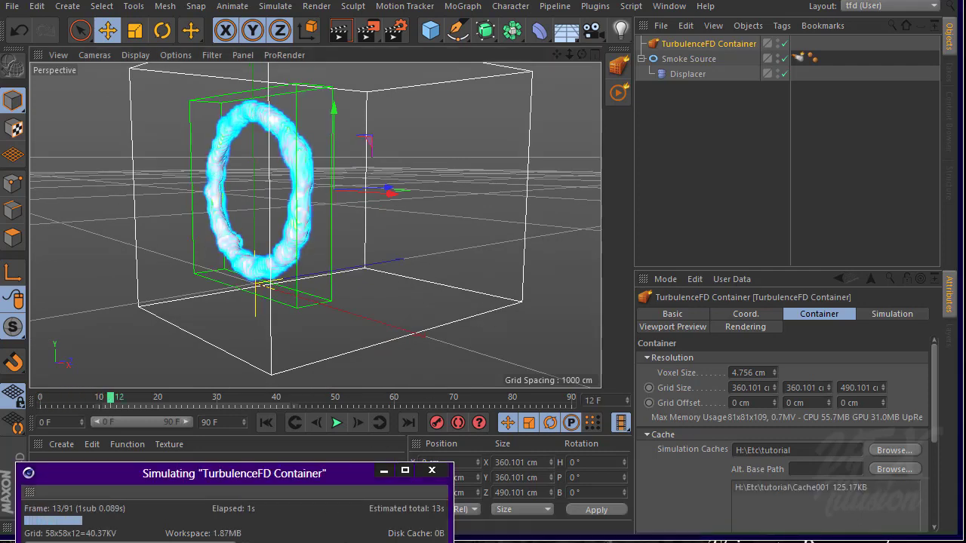
mouse_move(54, 401)
mouse_down()
mouse_move(221, 401)
mouse_move(18, 399)
mouse_move(70, 396)
mouse_up()
alt+drag(335, 180, 267, 310)
alt+middle_drag(267, 304, 250, 304)
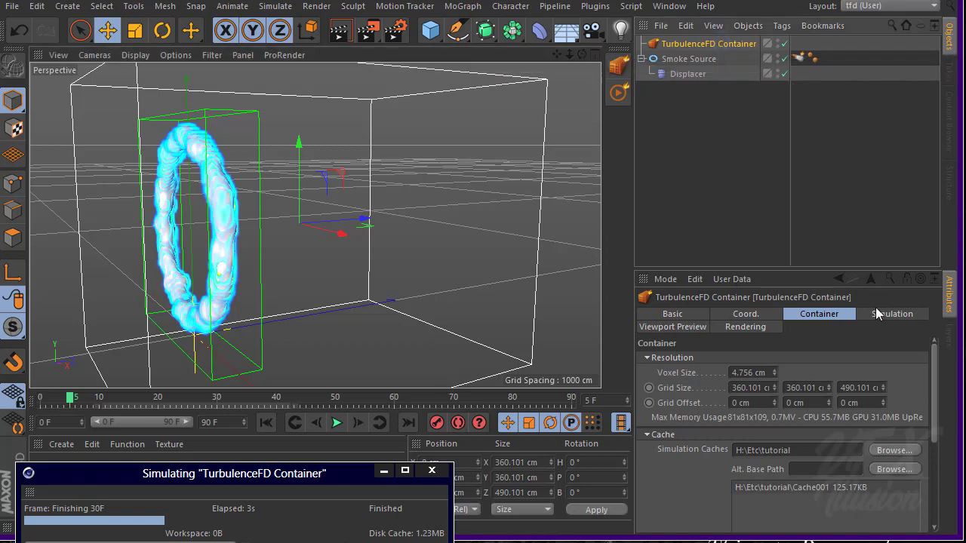
- Set the container's Z wind direction to 25 and its wind speed to 250 cm in the simulation settings
click(894, 313)
scroll(939, 365, down, 5)
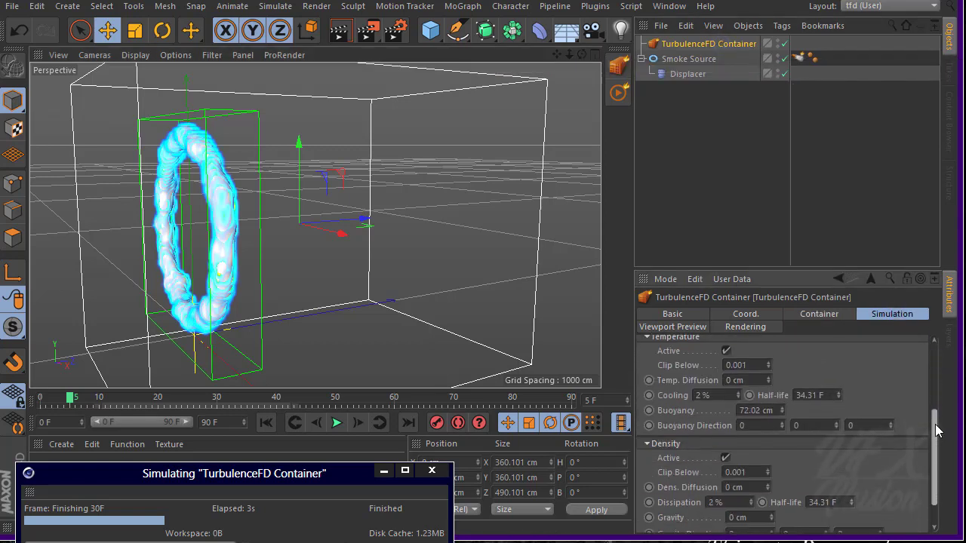
scroll(936, 370, up, 5)
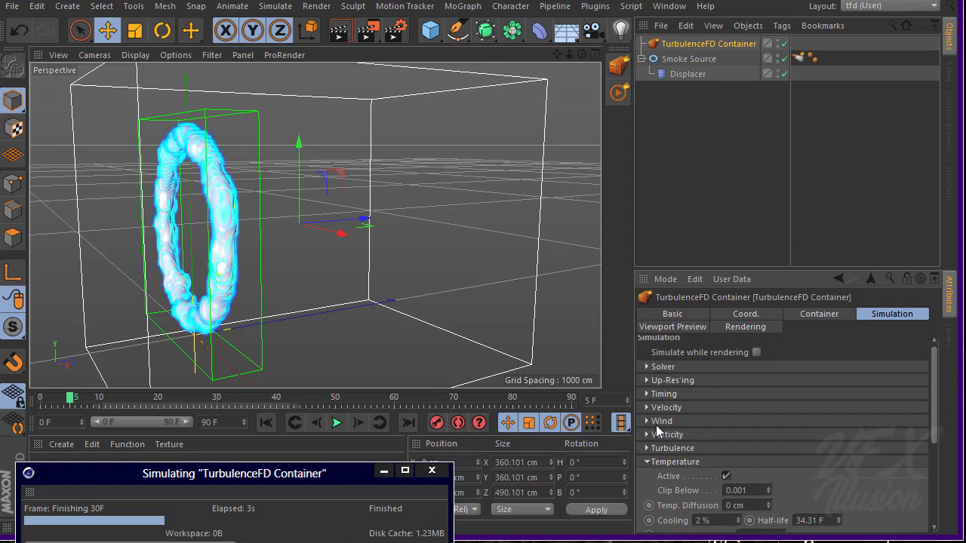
click(657, 422)
click(846, 437)
text(25)
key(Tab)
text(250)
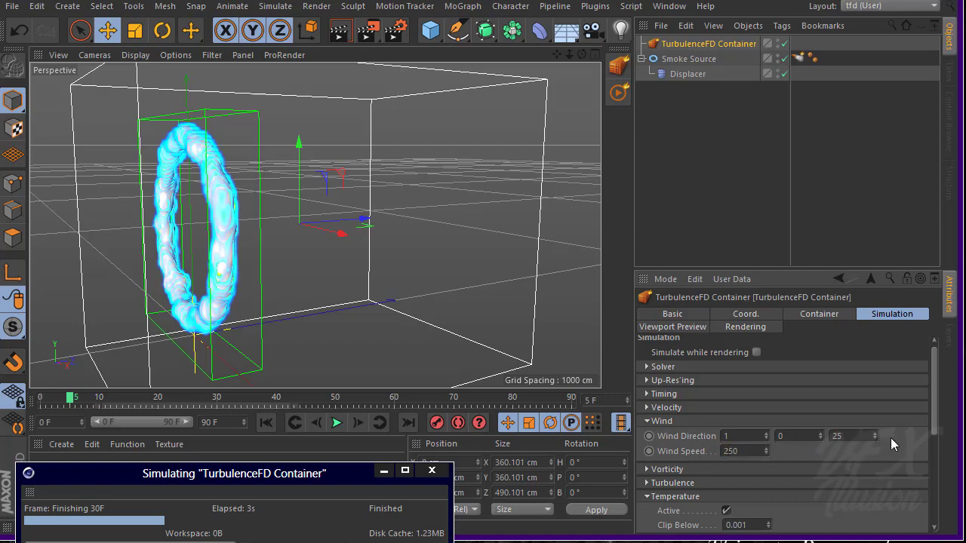
- Rerun the simulation with the new wind settings, overwriting the existing cache, and view the smoke from the front
click(618, 92)
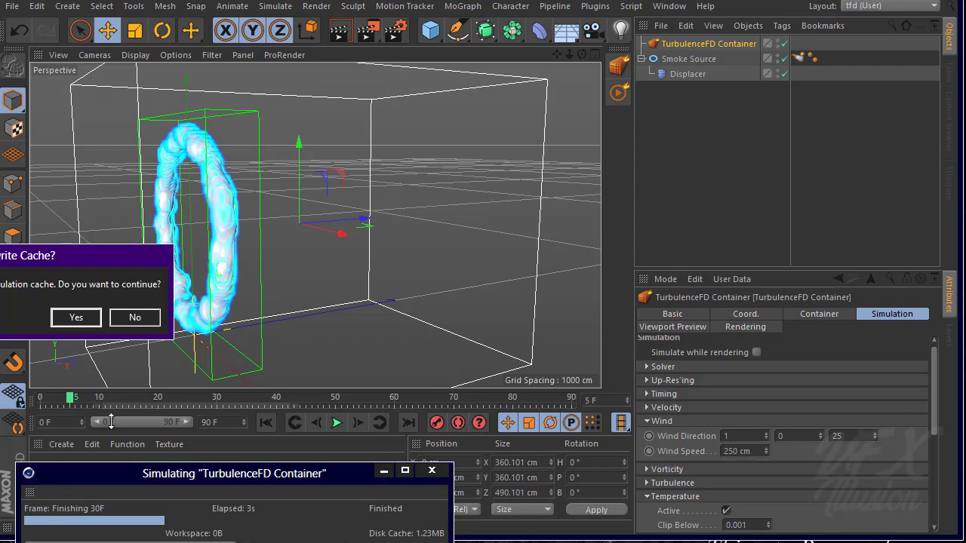
click(76, 320)
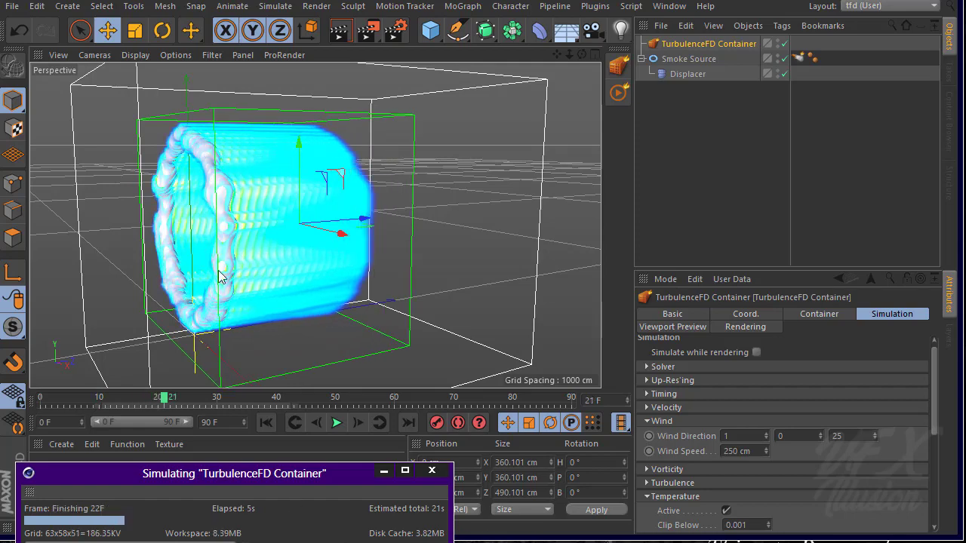
alt+drag(259, 228, 272, 251)
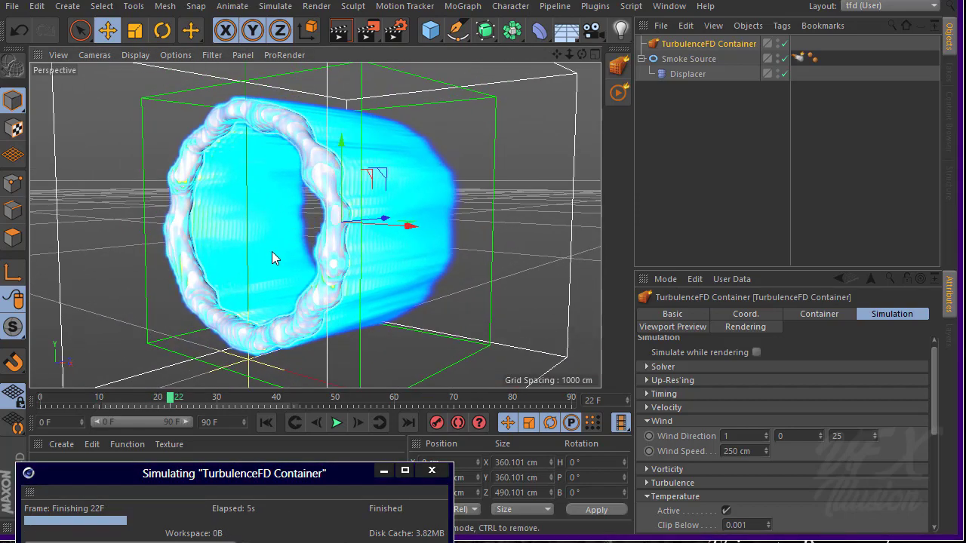
- Set the container's vorticity to 30 and use Density as its intensity channel
drag(930, 369, 936, 419)
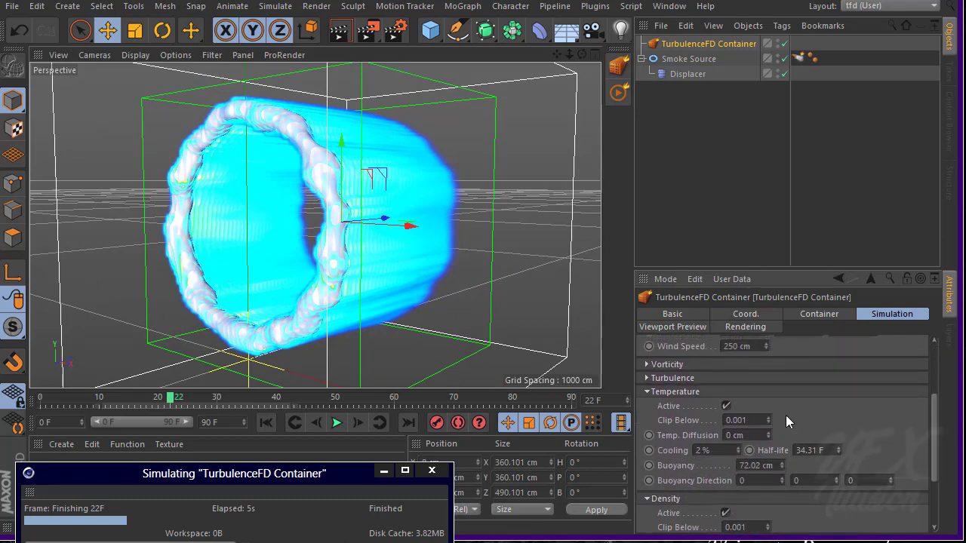
click(669, 367)
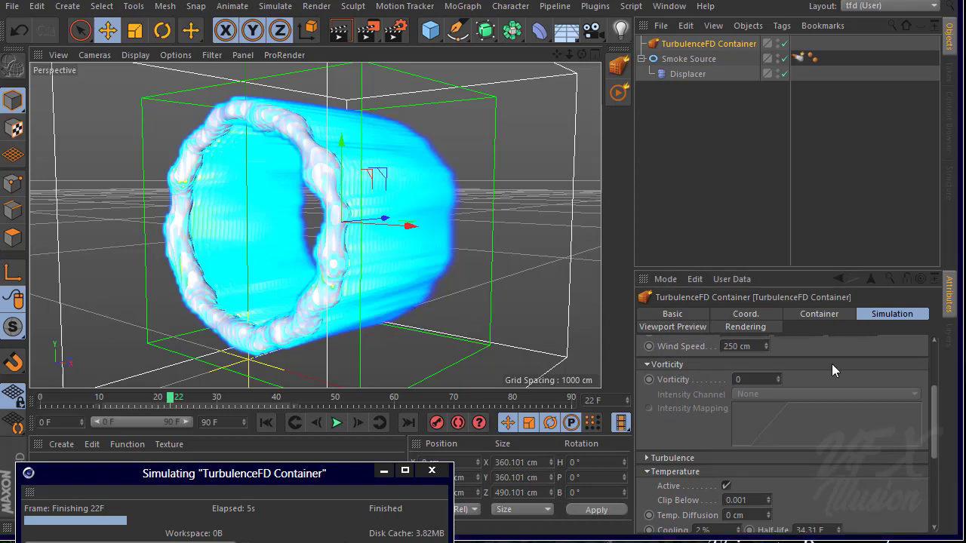
click(777, 366)
click(777, 367)
click(758, 377)
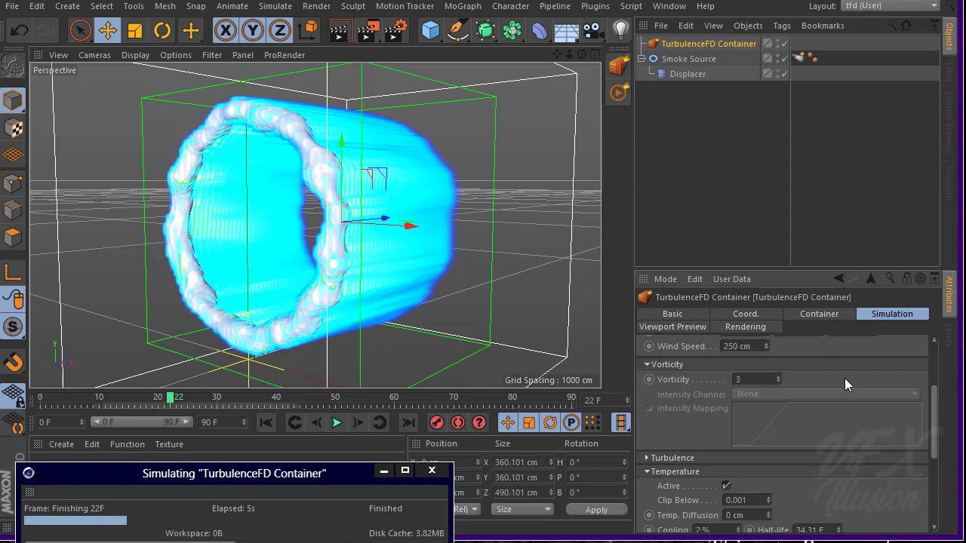
text(30)
key(Return)
click(765, 393)
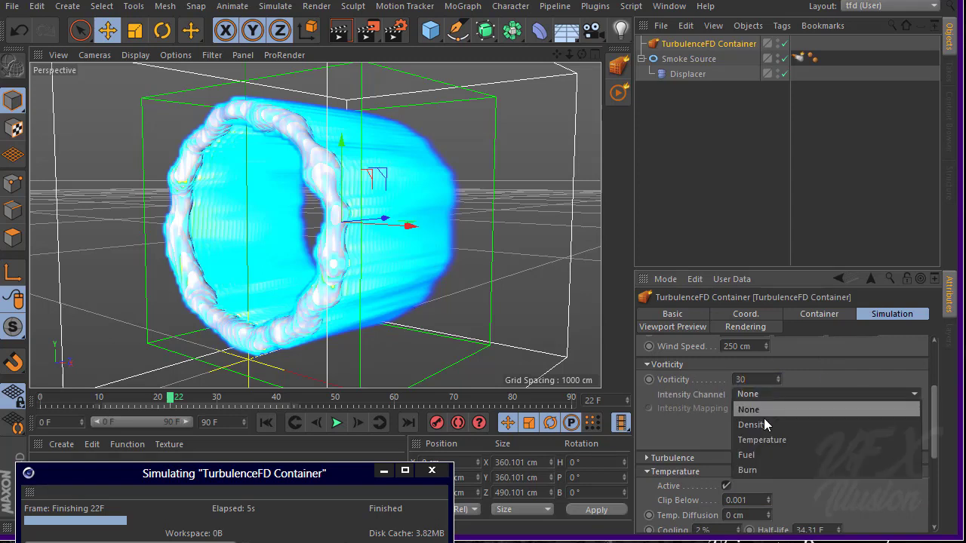
click(759, 422)
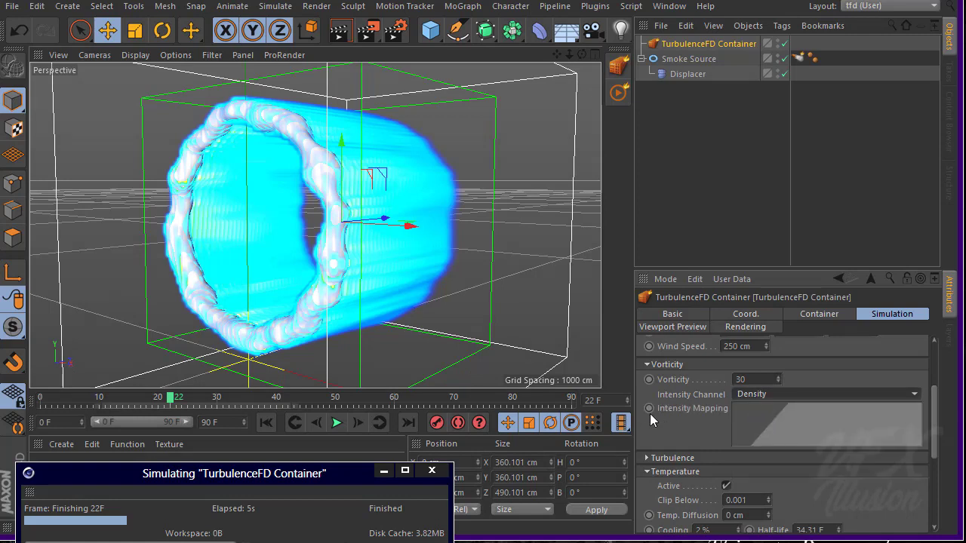
- Reshape the vorticity intensity mapping to fall gently from about 1.02 at x 0.12 to about 0.85 at x 0.33
double_click(770, 419)
click(264, 310)
drag(257, 244, 266, 218)
drag(339, 231, 398, 225)
mouse_move(260, 220)
mouse_down()
mouse_move(263, 234)
mouse_move(264, 223)
mouse_up()
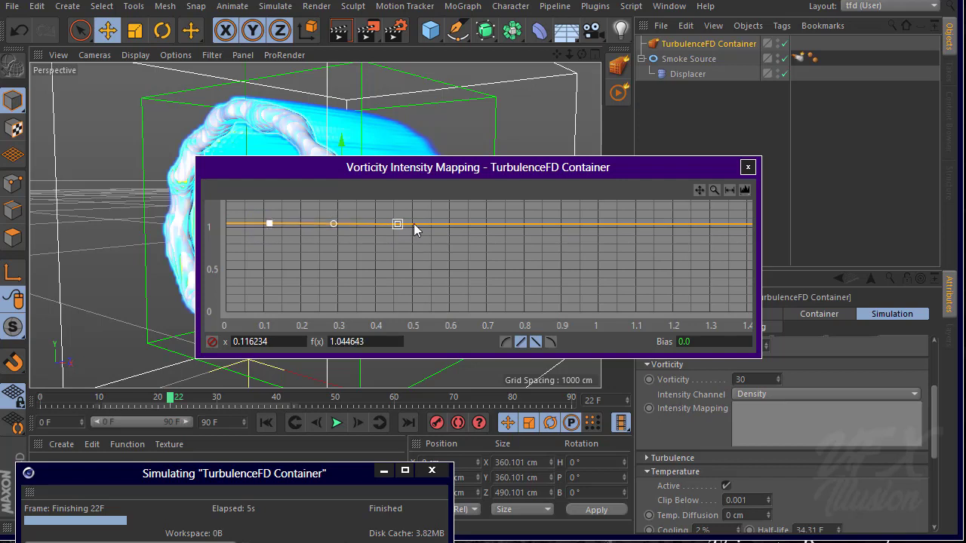
drag(398, 230, 353, 238)
click(273, 225)
drag(274, 228, 274, 231)
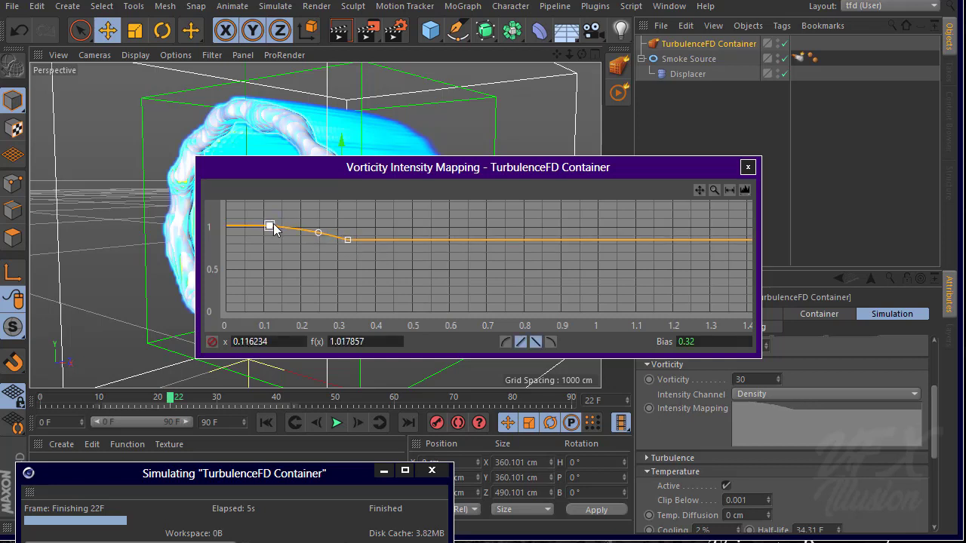
click(755, 169)
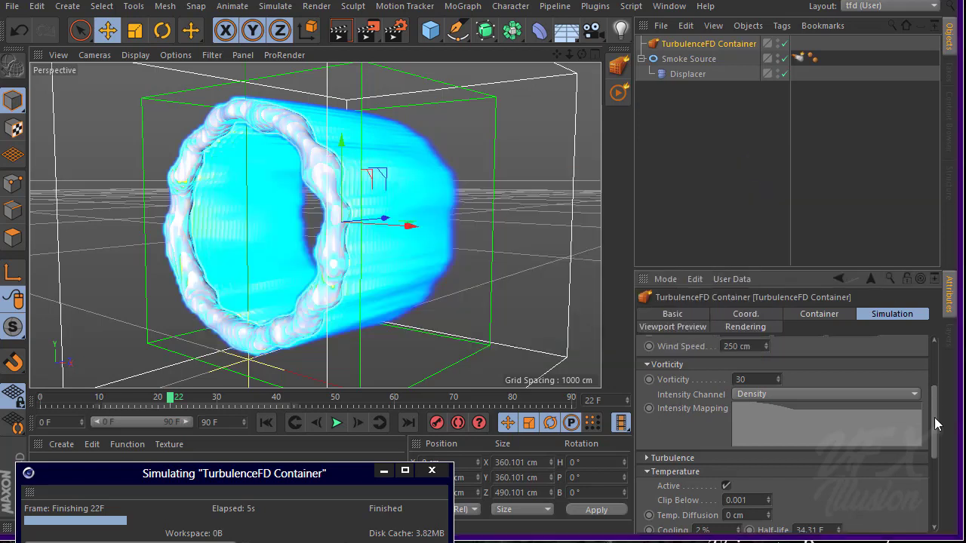
- Set the container's turbulence intensity to 250 cm and use Density as its intensity channel
scroll(694, 406, down, 2)
click(695, 408)
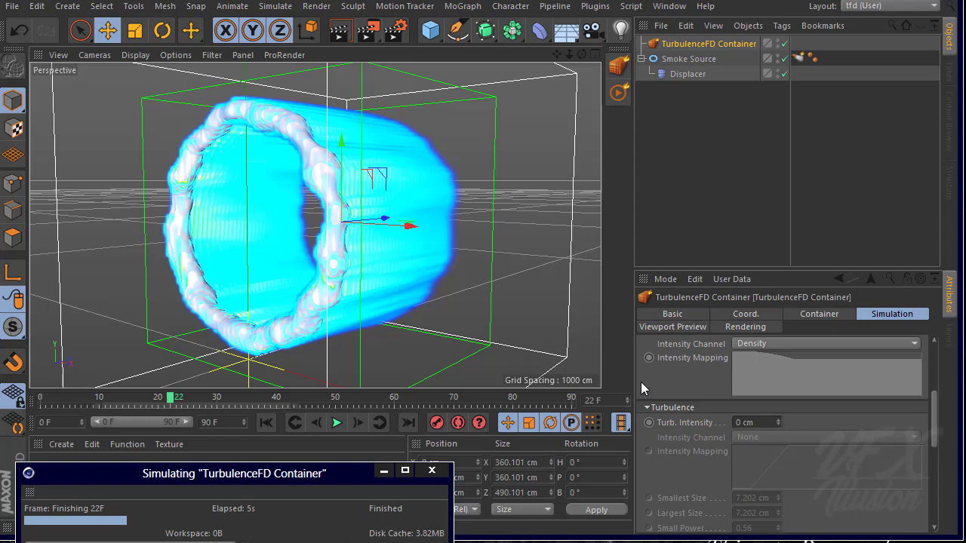
click(683, 424)
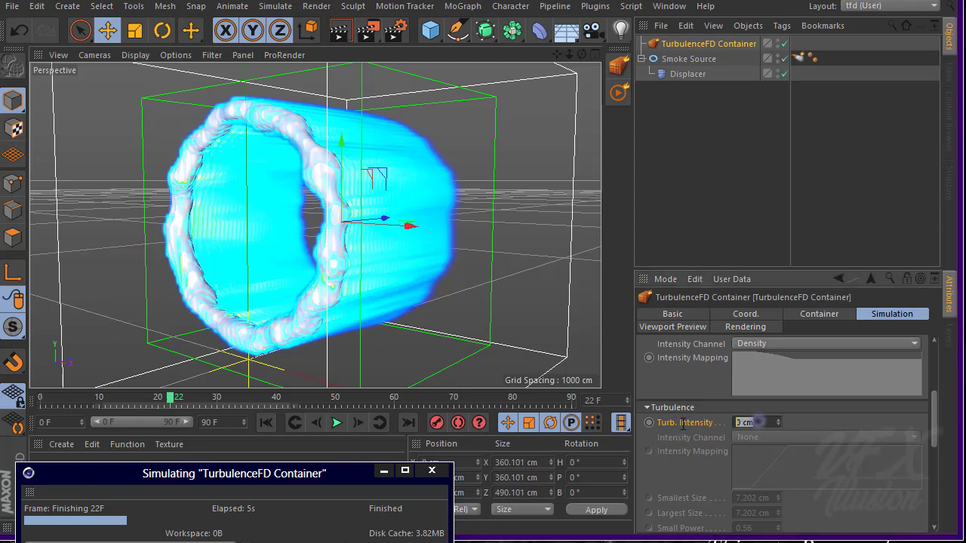
text(2)
key(Return)
click(793, 437)
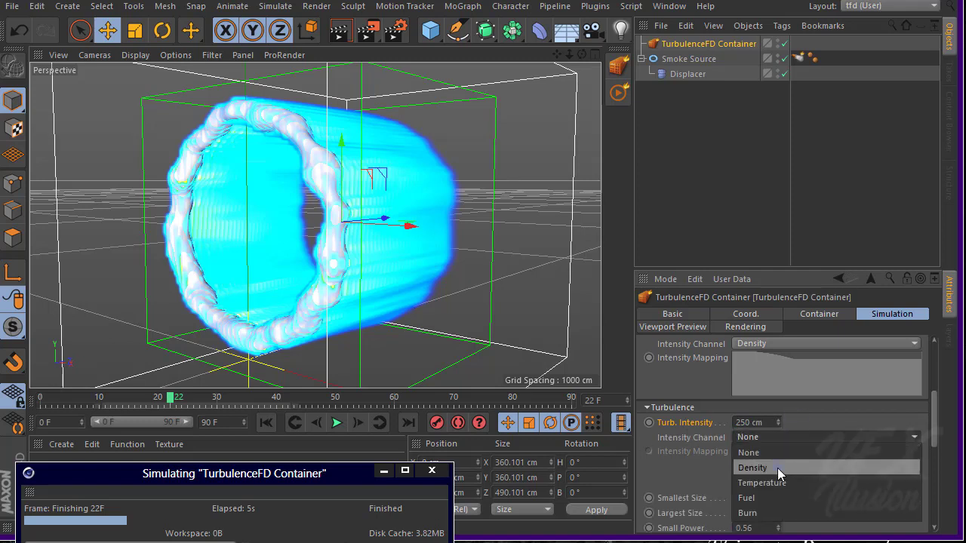
click(777, 468)
- Reshape the turbulence intensity mapping to curve from about 1 near x 0.08 down to 0 at about x 0.95, with bias about 1.22
drag(933, 420, 908, 443)
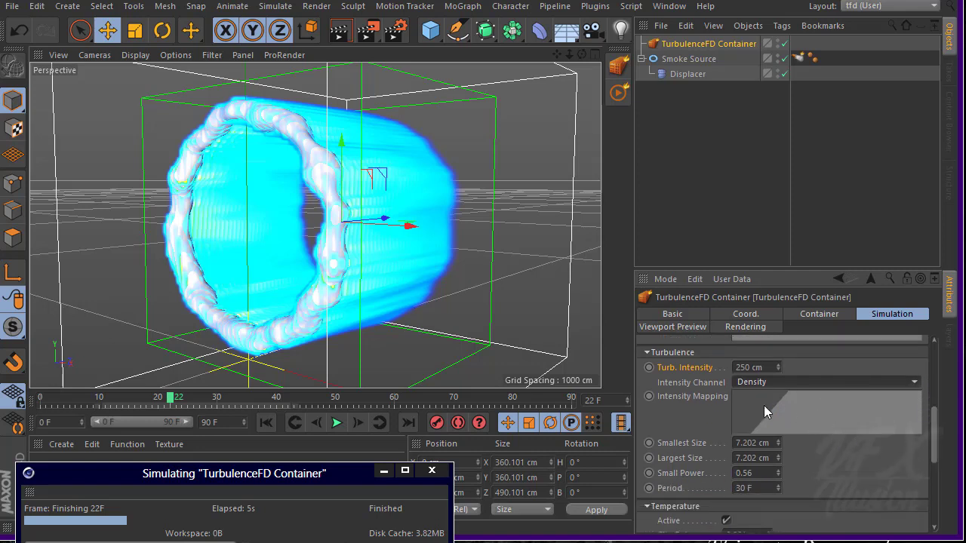
double_click(798, 410)
drag(265, 312, 259, 231)
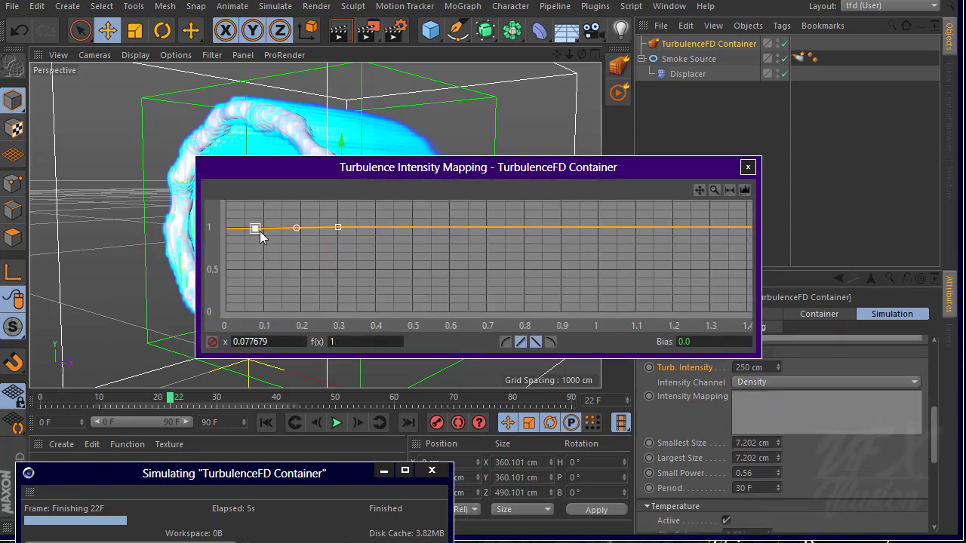
drag(338, 227, 706, 323)
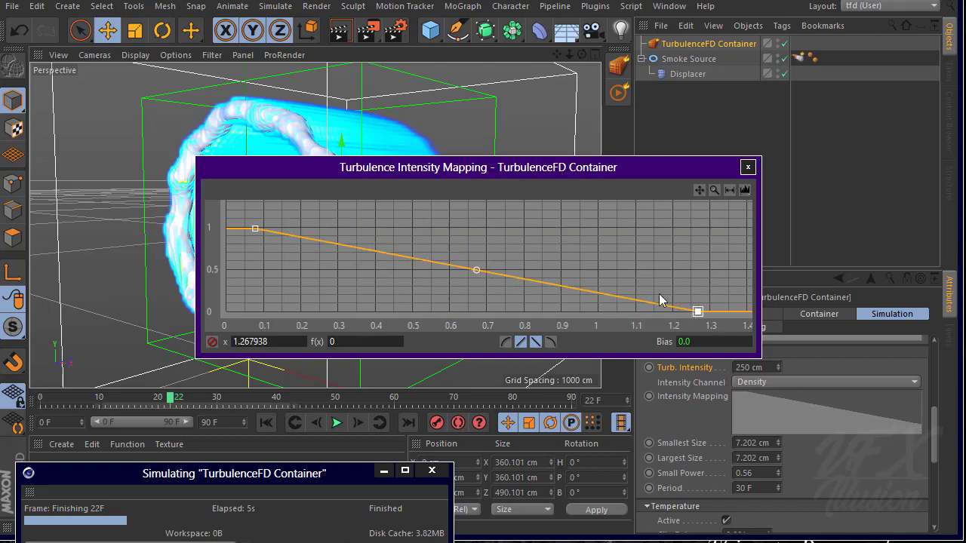
drag(477, 270, 518, 266)
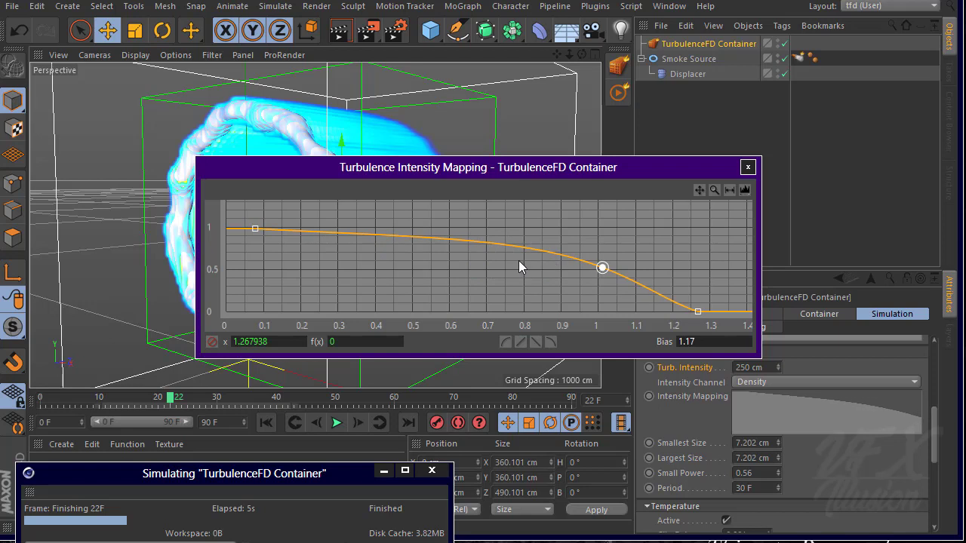
drag(697, 311, 581, 313)
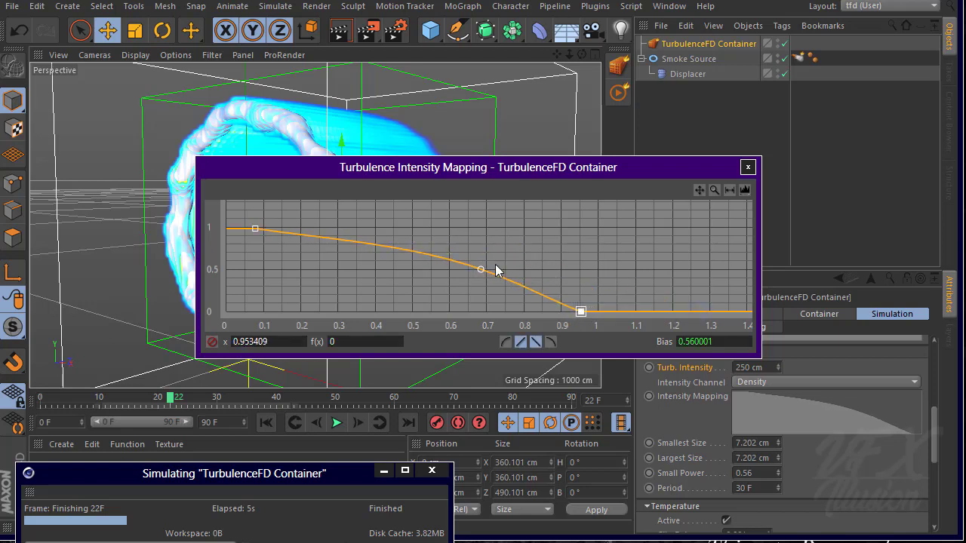
drag(475, 270, 526, 261)
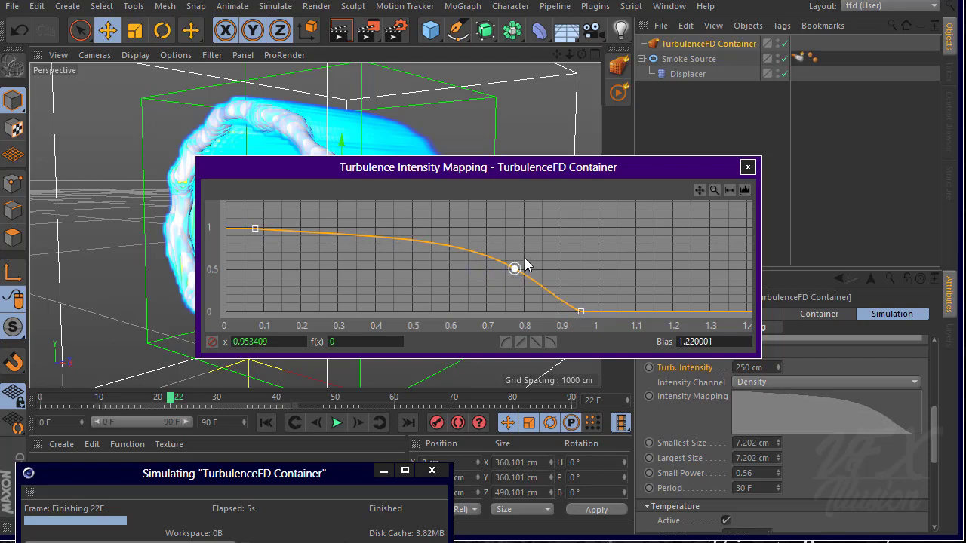
mouse_move(255, 228)
mouse_down()
mouse_move(251, 243)
mouse_move(255, 235)
mouse_up()
click(748, 167)
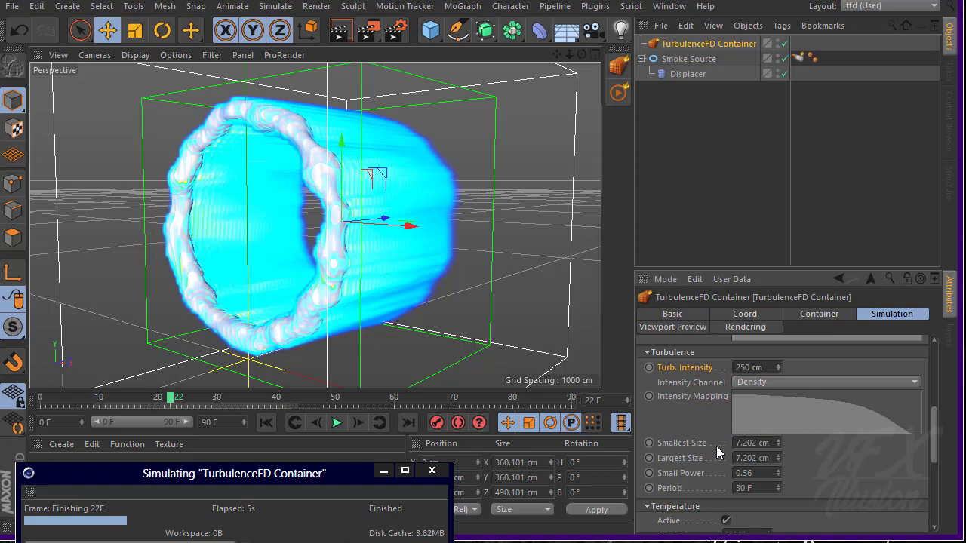
- Set the turbulence's smallest size to 8 cm
drag(778, 442, 778, 436)
double_click(764, 443)
text(8)
key(Return)
- Set the turbulence's largest size to 15 cm and its period to 15 F
double_click(763, 458)
text(1m)
key(BackSpace)
text(5m)
click(845, 465)
double_click(755, 458)
text(15)
key(Return)
double_click(768, 489)
text(15)
- Set the half-life of the density channel's dissipation to 12 F
drag(933, 422, 924, 482)
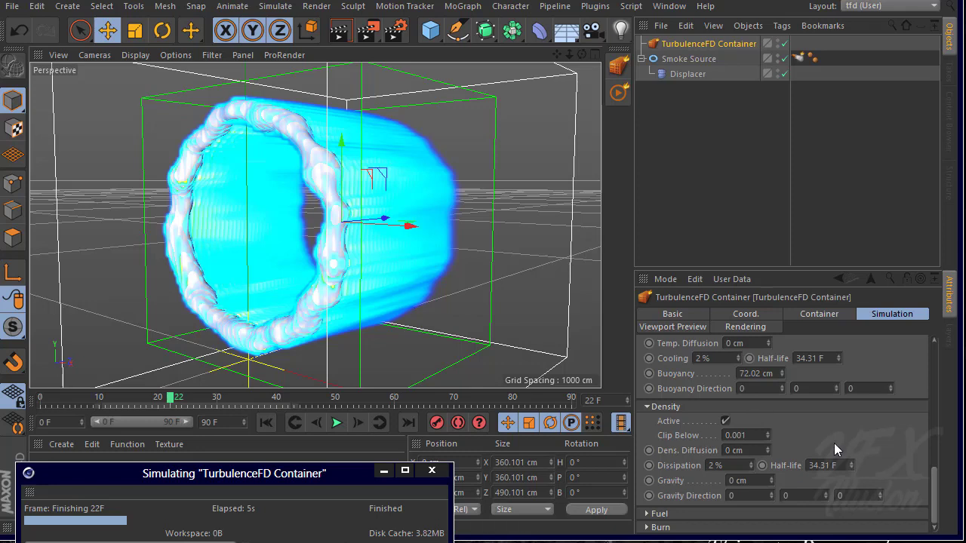
scroll(855, 422, up, 3)
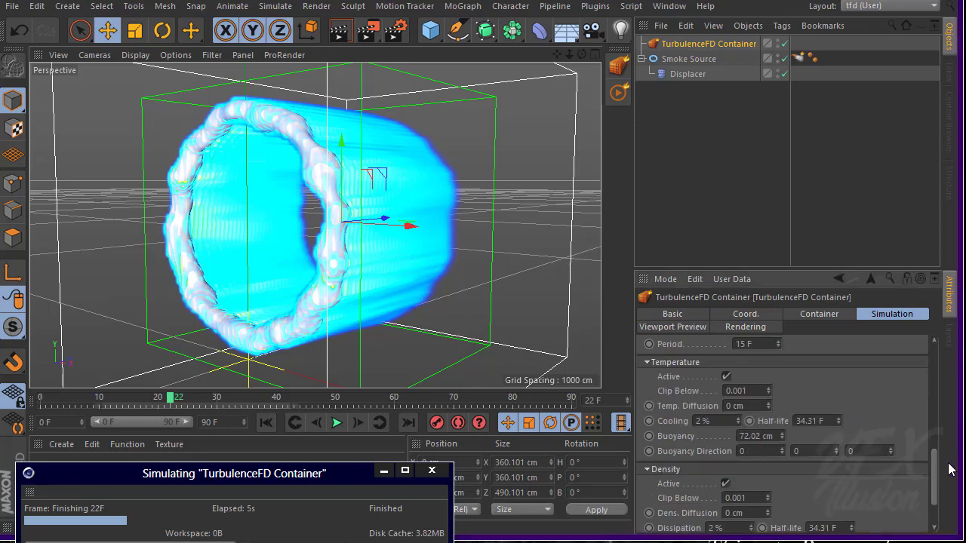
scroll(865, 483, down, 3)
click(826, 465)
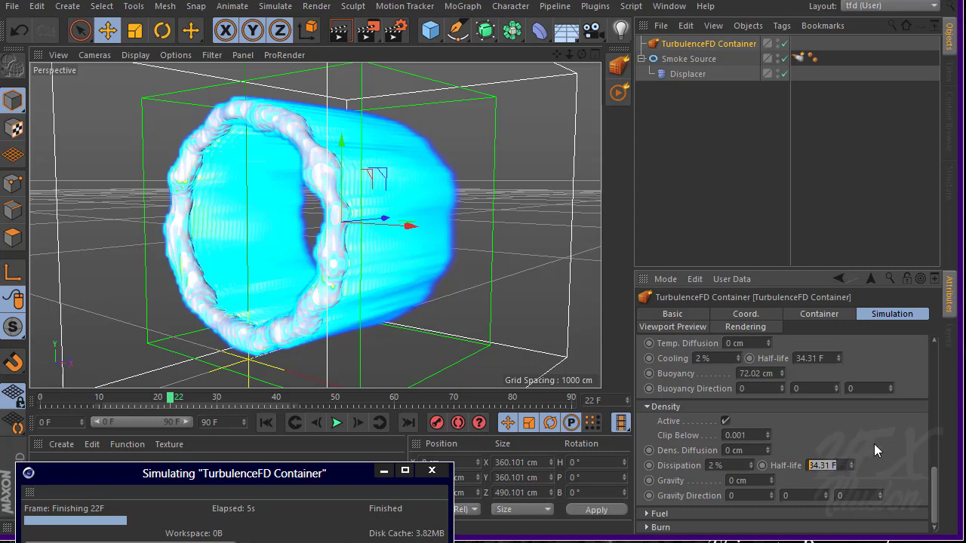
text(12)
key(Return)
- Rerun the simulation with the vorticity, turbulence and dissipation changes, overwriting the existing cache
drag(936, 501, 941, 397)
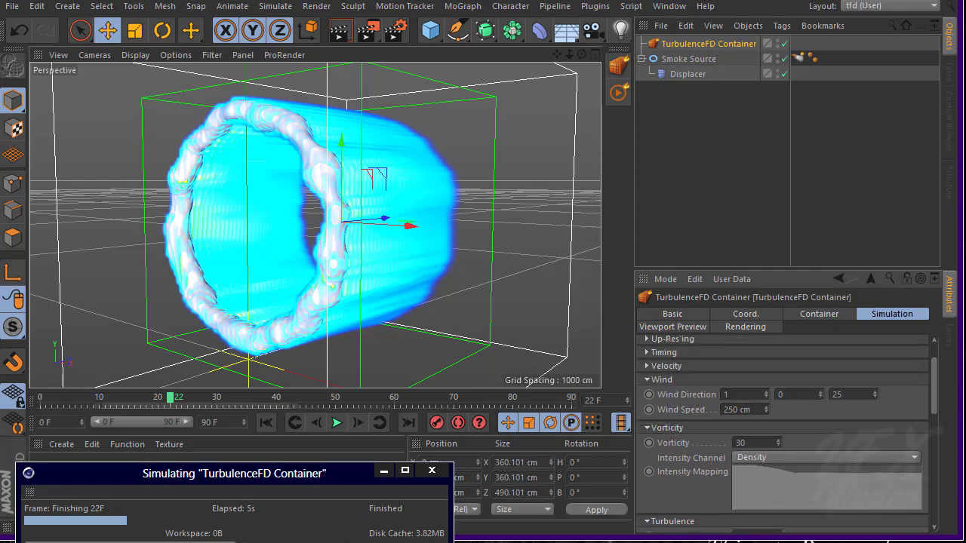
click(215, 541)
click(78, 320)
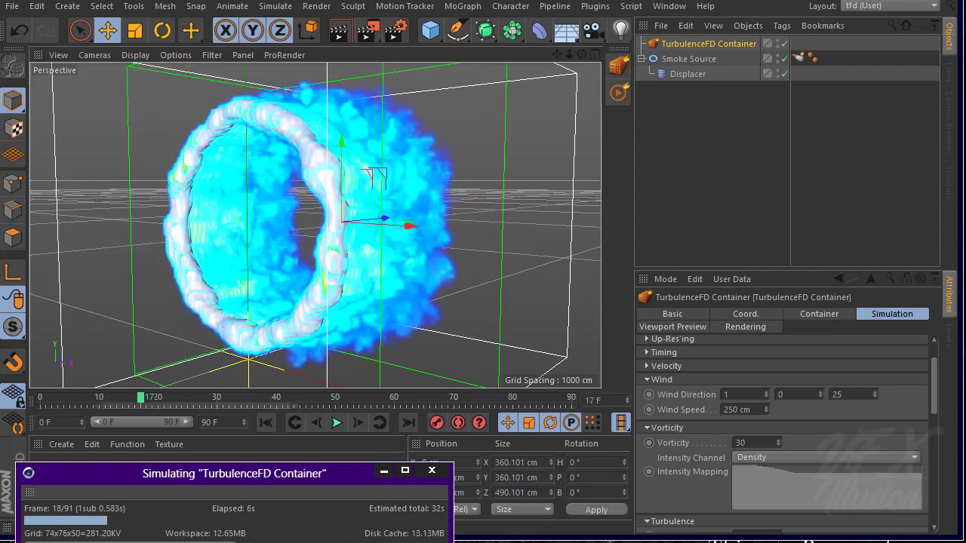
- Set the Smoke Source emitter's pressure to 80 and its Z directional force to -2 cm
click(800, 57)
drag(939, 436, 929, 472)
click(676, 465)
click(749, 425)
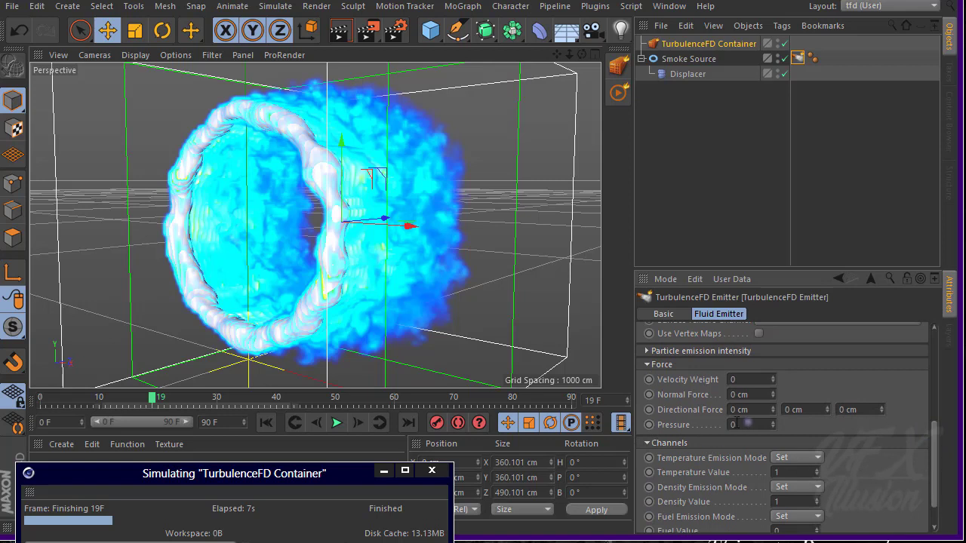
text(80)
drag(880, 409, 879, 419)
click(875, 411)
text(-2)
key(Return)
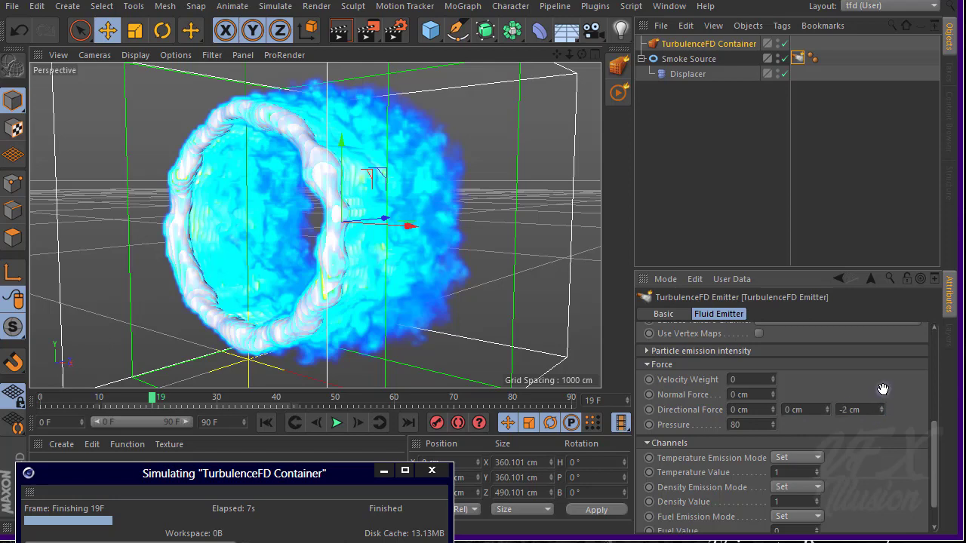
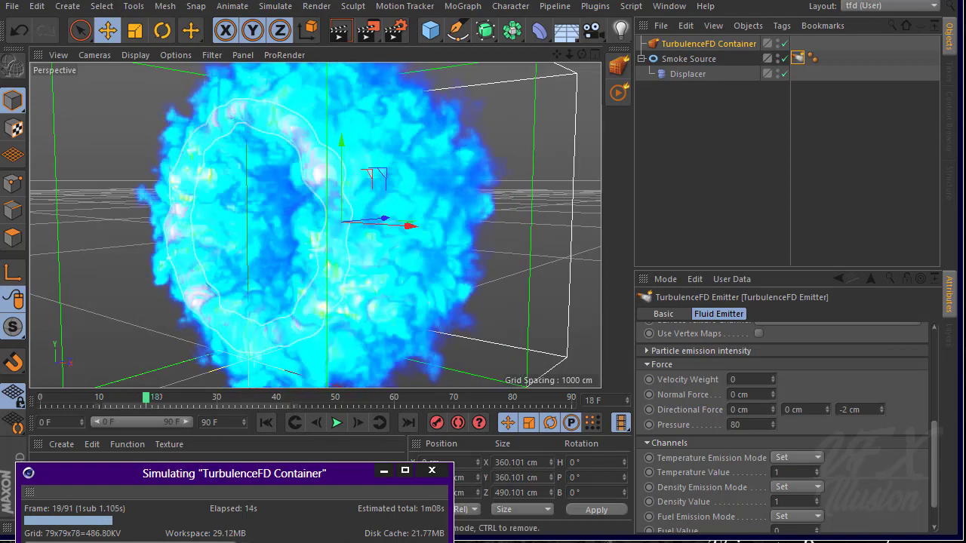
- Inspect the smoke simulated with the emitter's new force settings from a slightly different and wider view
alt+drag(230, 255, 316, 282)
scroll(276, 273, down, 3)
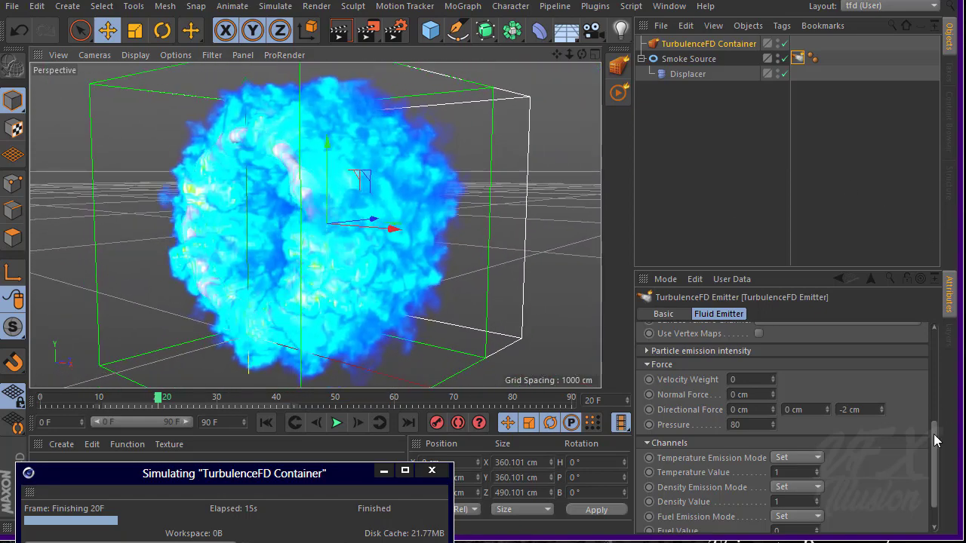
- Add a light to the scene and move it above and away from the smoke container
drag(933, 434, 943, 341)
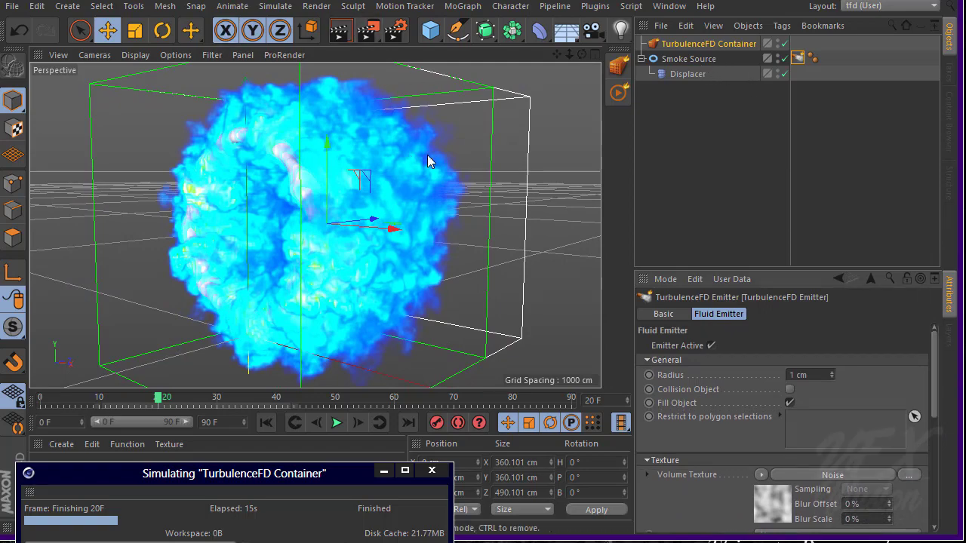
alt+drag(428, 160, 465, 212)
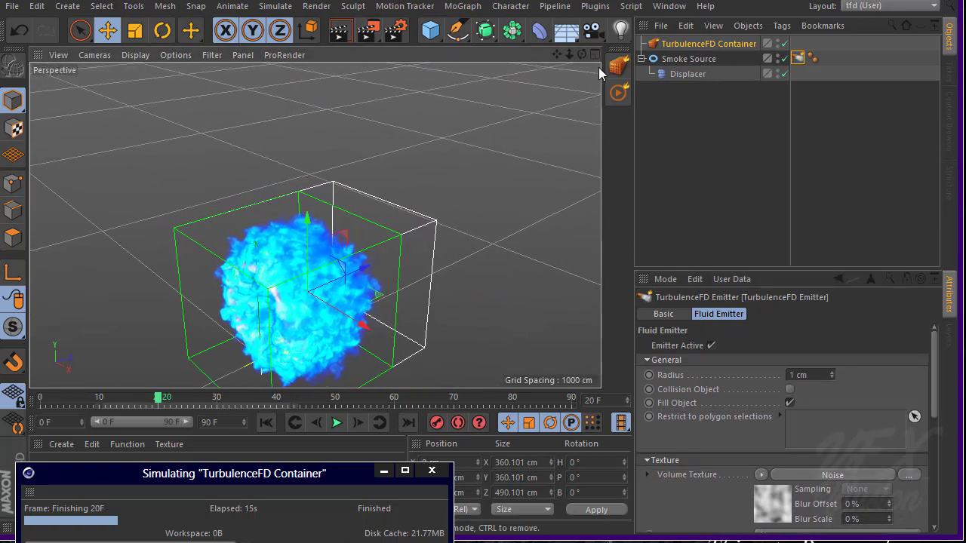
click(621, 30)
scroll(289, 251, down, 3)
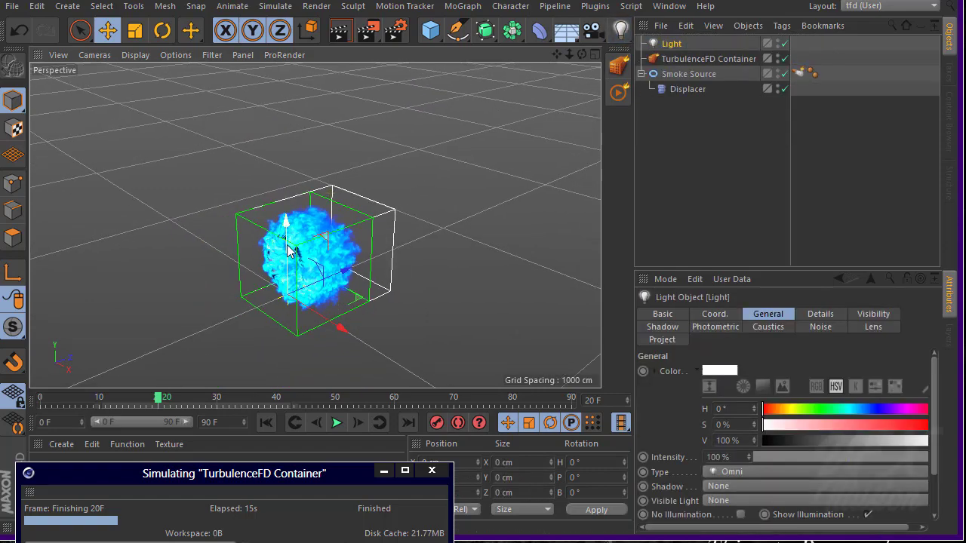
drag(289, 251, 300, 124)
alt+drag(324, 184, 334, 192)
- Duplicate the light and place the copy lower, on the opposite side of the smoke container
drag(336, 192, 165, 158)
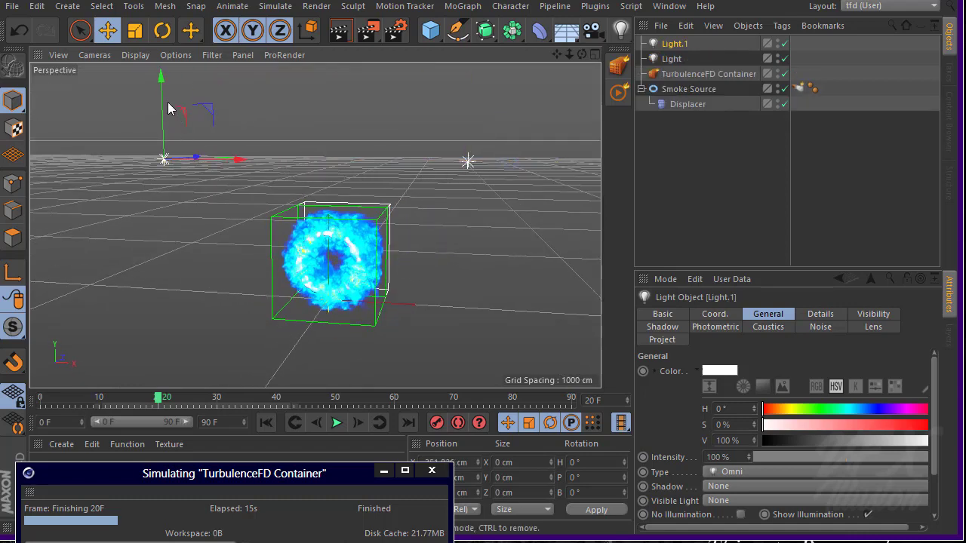
drag(167, 108, 105, 261)
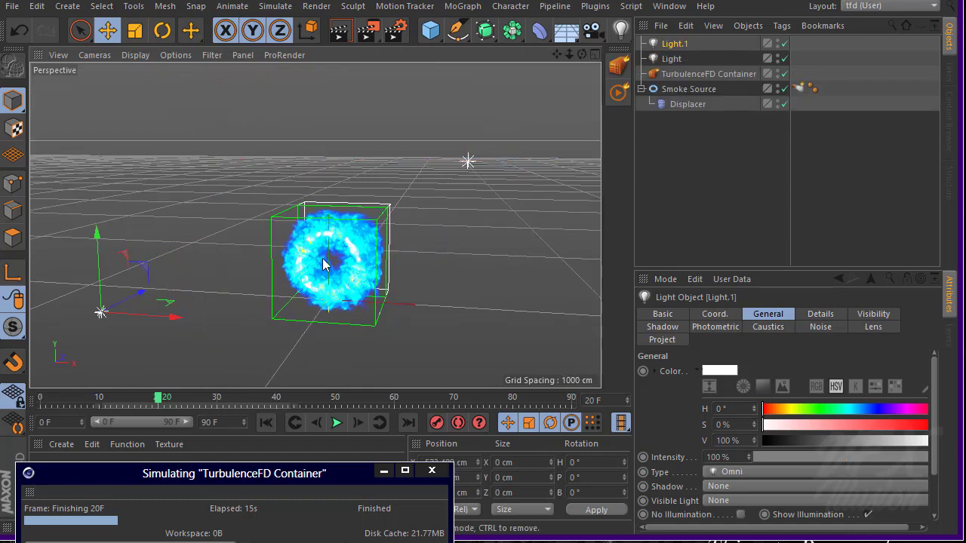
alt+right_drag(323, 264, 384, 283)
alt+drag(384, 282, 398, 267)
alt+right_drag(397, 267, 307, 273)
alt+drag(307, 273, 305, 280)
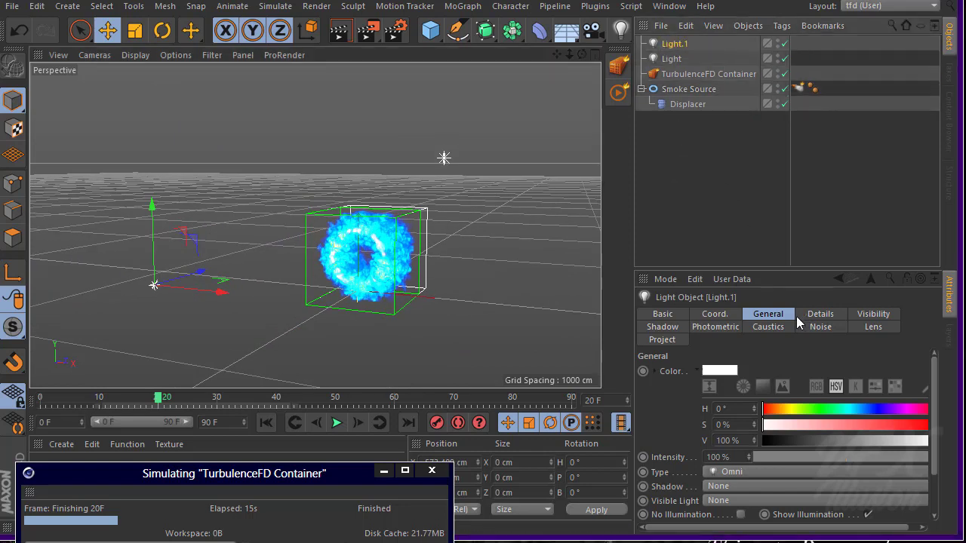
- Set the original light's shadow type to Raytraced (Hard)
drag(866, 454, 827, 462)
click(674, 59)
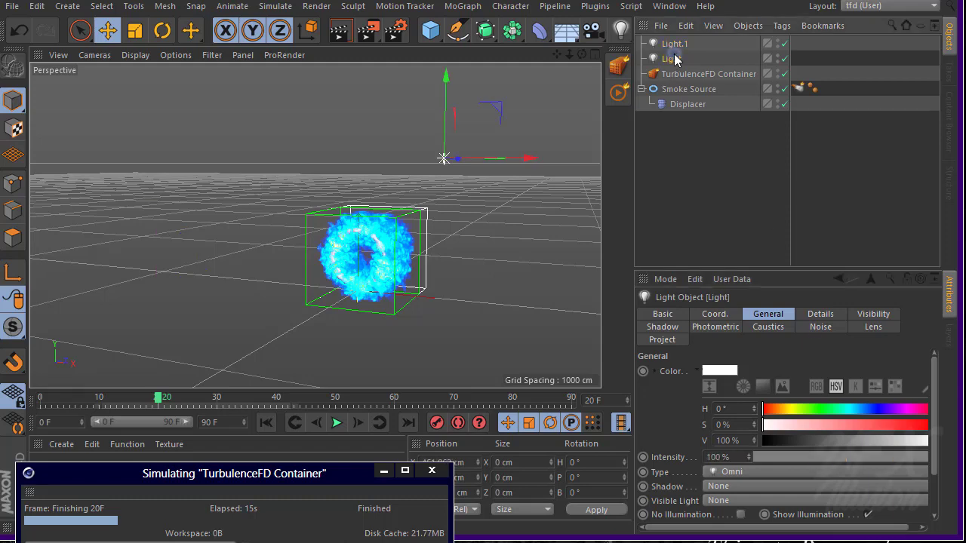
click(674, 327)
click(724, 374)
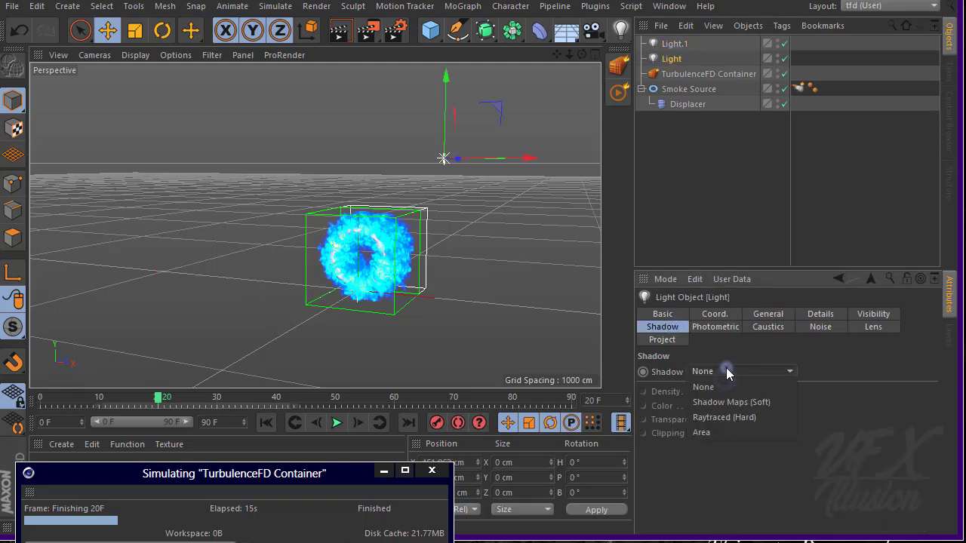
click(747, 418)
- Start a test render of the smoke from a close view and stop it early
scroll(425, 280, up, 6)
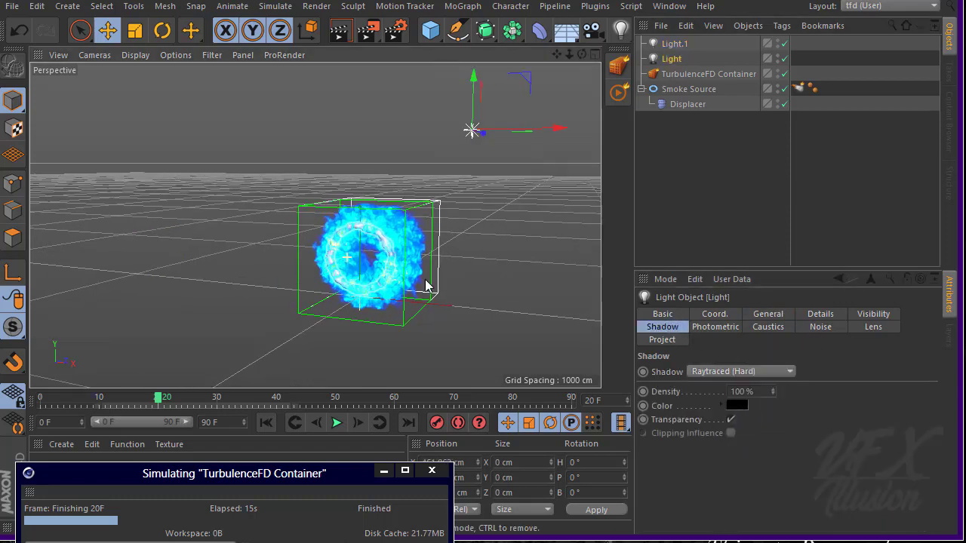
scroll(400, 245, down, 3)
alt+middle_drag(377, 248, 367, 243)
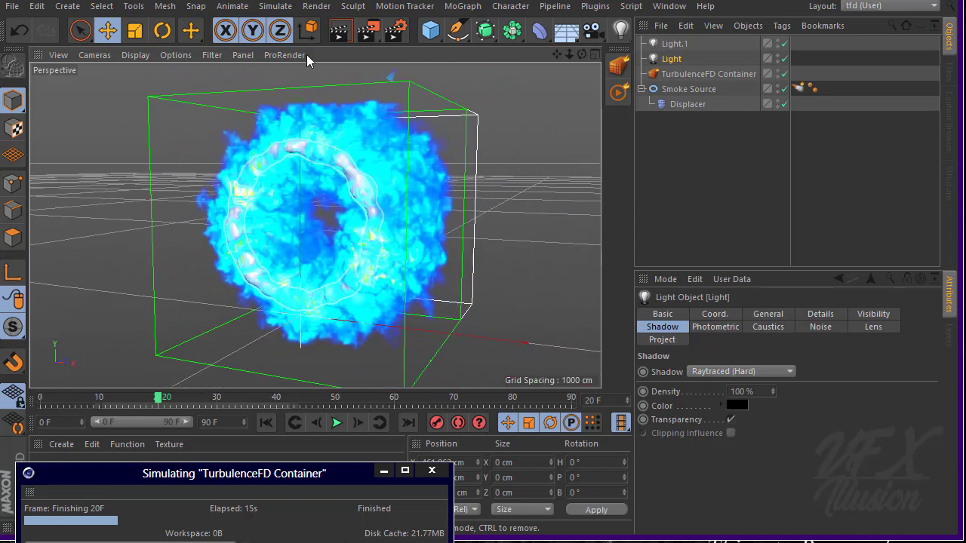
click(348, 40)
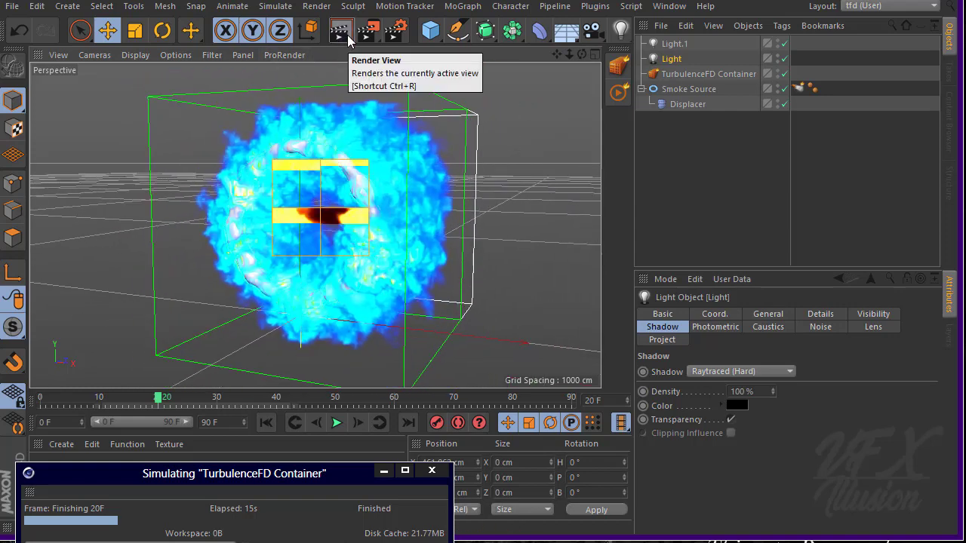
click(751, 212)
- Set the mapping channel of the TurbulenceFD Container's smoke shader to Density
click(686, 75)
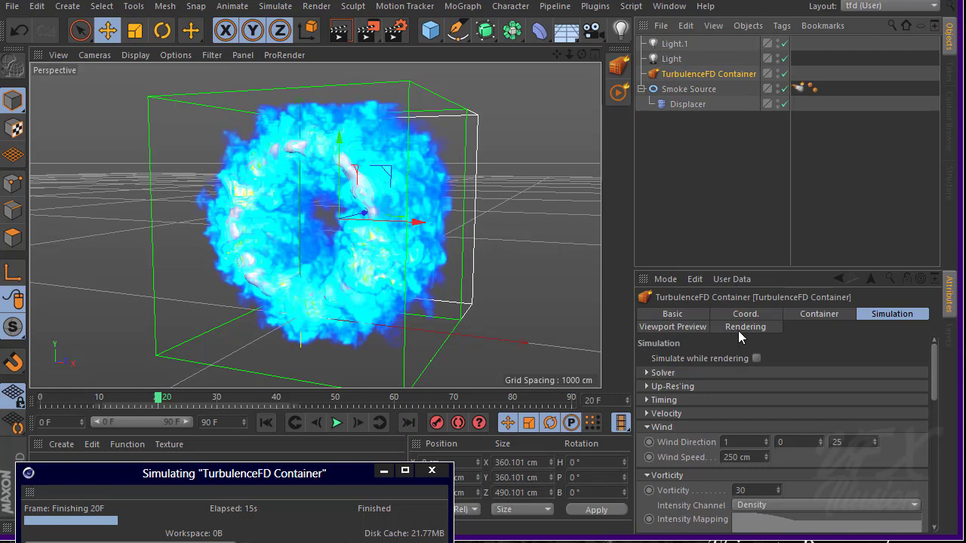
click(740, 328)
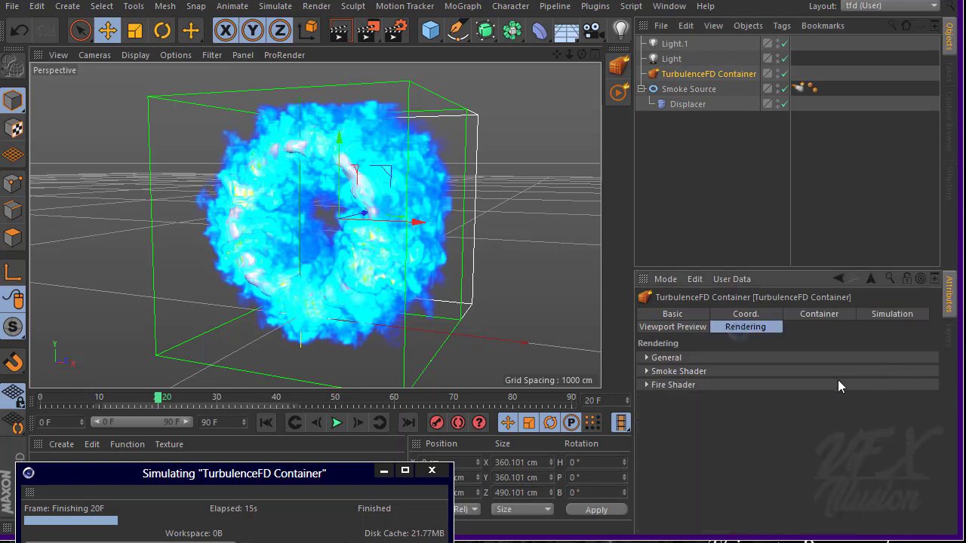
click(660, 374)
click(767, 398)
click(771, 429)
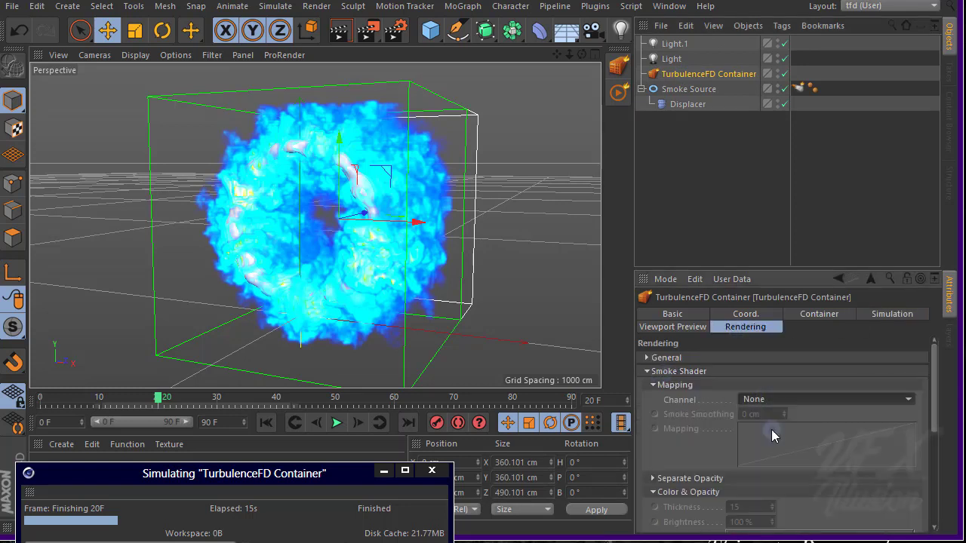
- Set the mapping channel of the container's fire shader to None and render the active view
scroll(928, 356, down, 2)
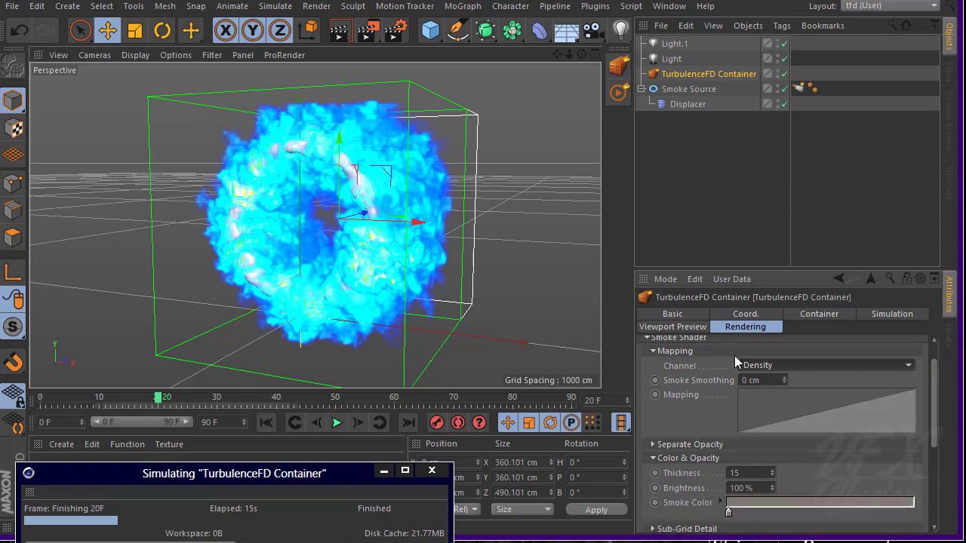
scroll(936, 381, down, 4)
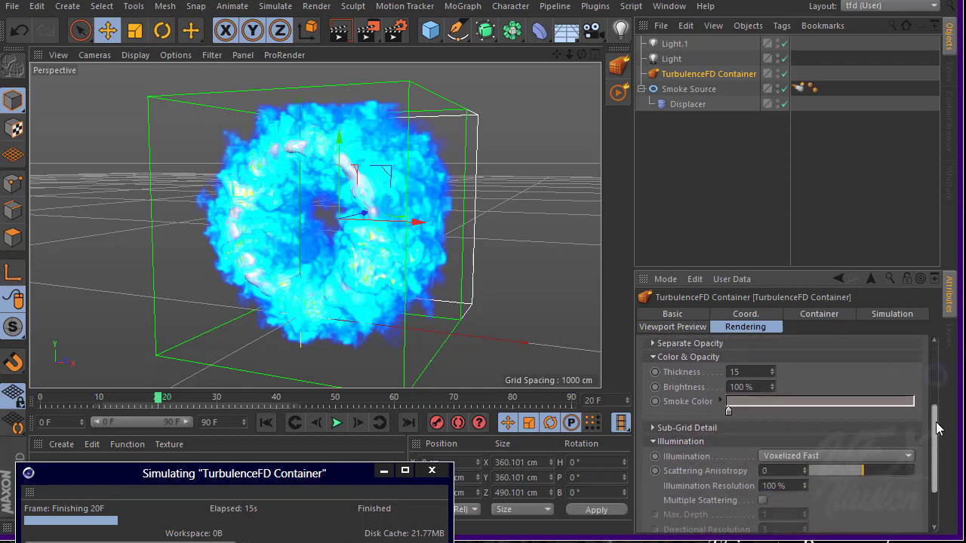
scroll(934, 366, up, 7)
scroll(934, 356, down, 5)
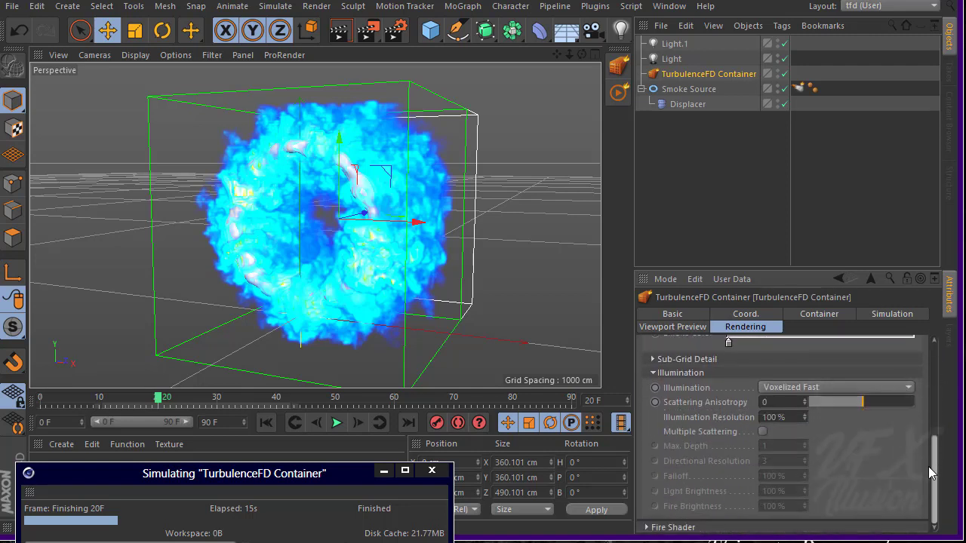
click(704, 525)
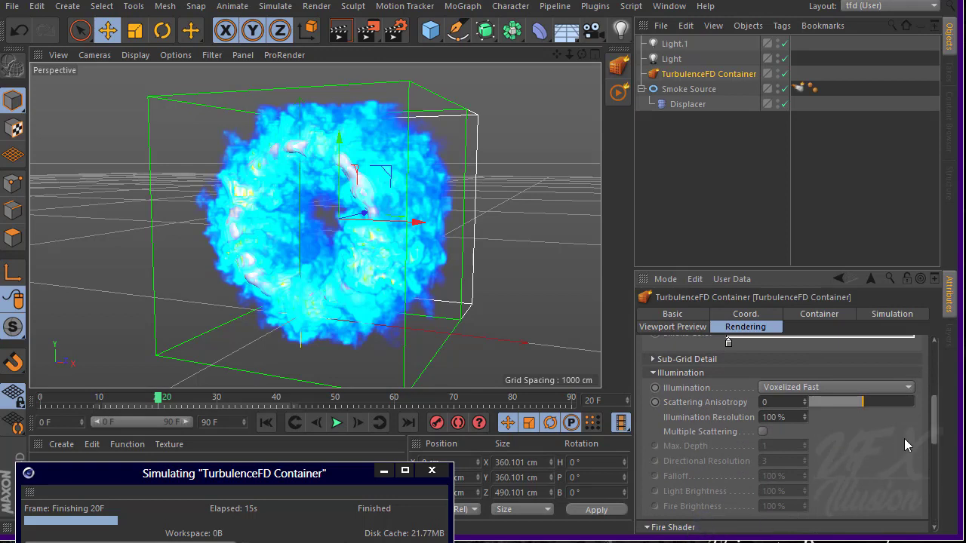
scroll(927, 419, down, 5)
click(764, 402)
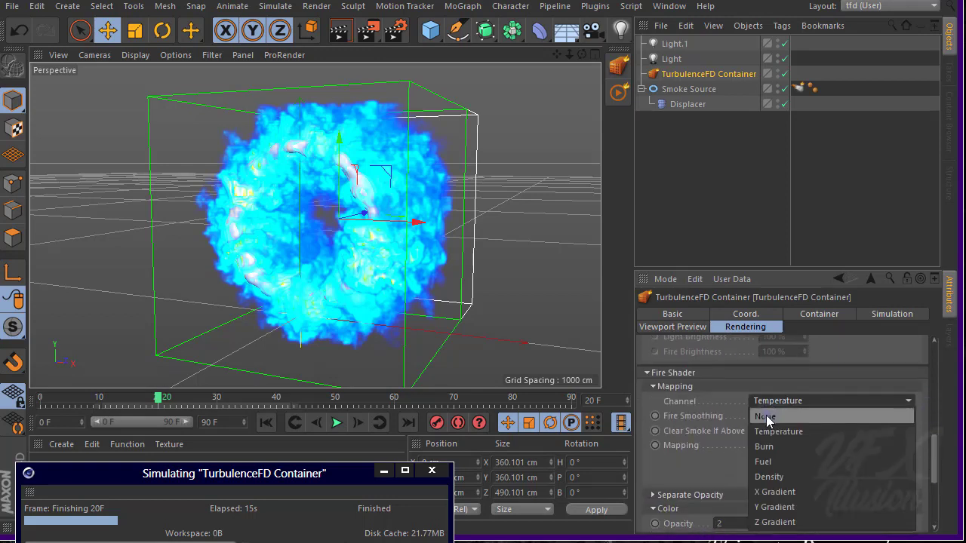
click(765, 417)
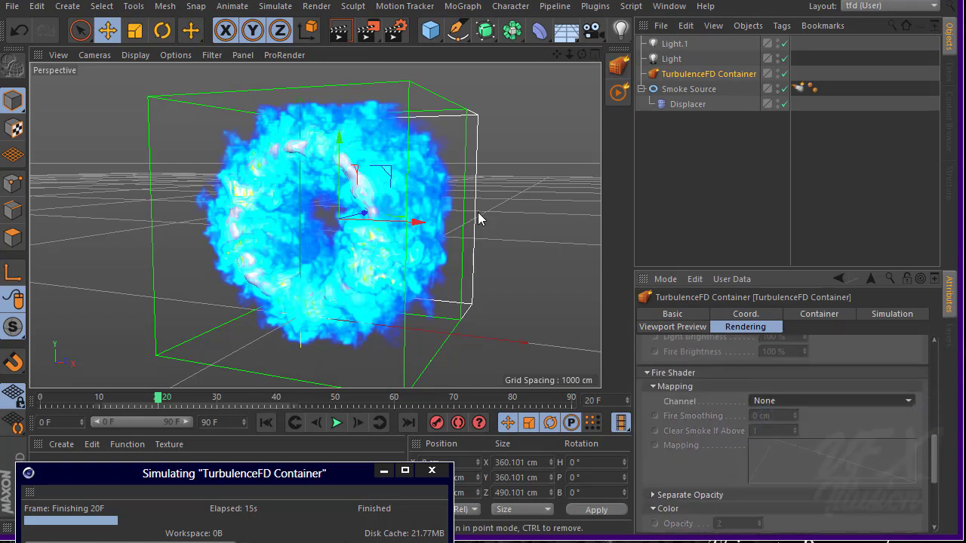
click(335, 34)
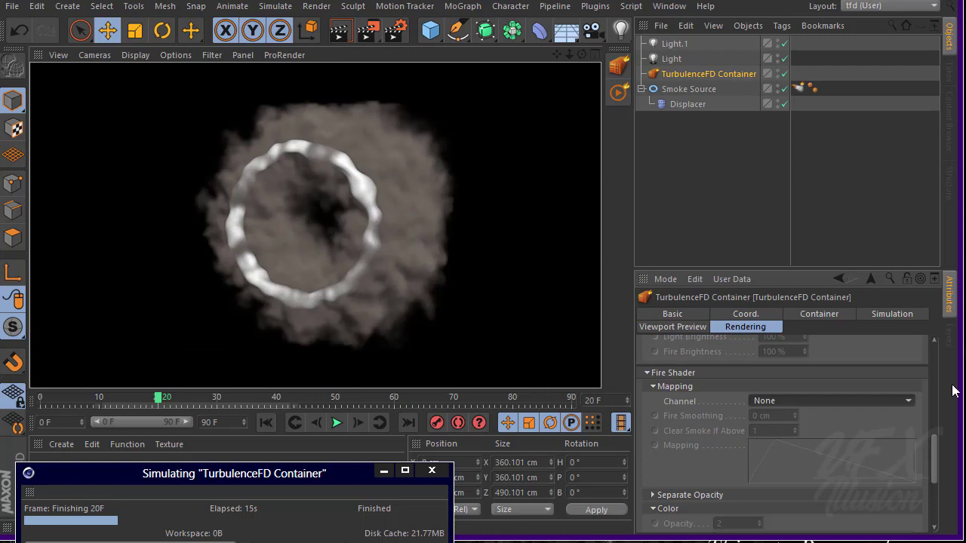
- Set the interpolation in the container's general rendering settings to Sharp
drag(935, 473, 934, 380)
click(679, 356)
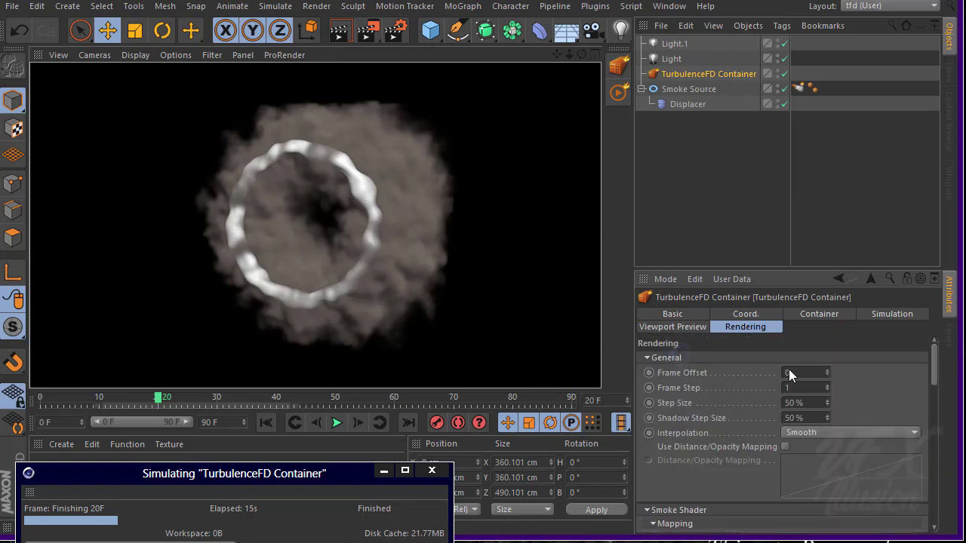
click(830, 433)
click(811, 479)
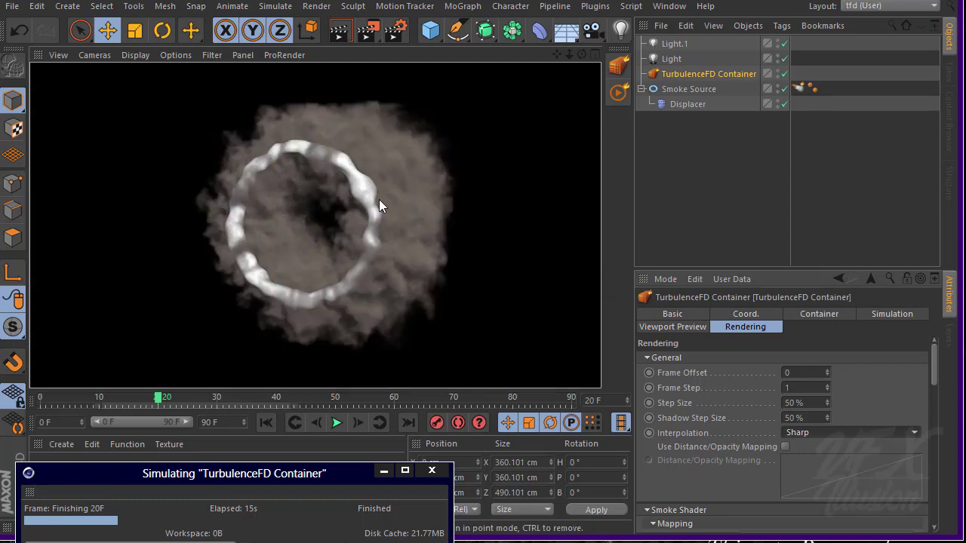
- Set the smoke shader's illumination resolution to 10% and render the smoke from a more angled view
alt+drag(411, 248, 331, 216)
alt+middle_drag(331, 216, 246, 217)
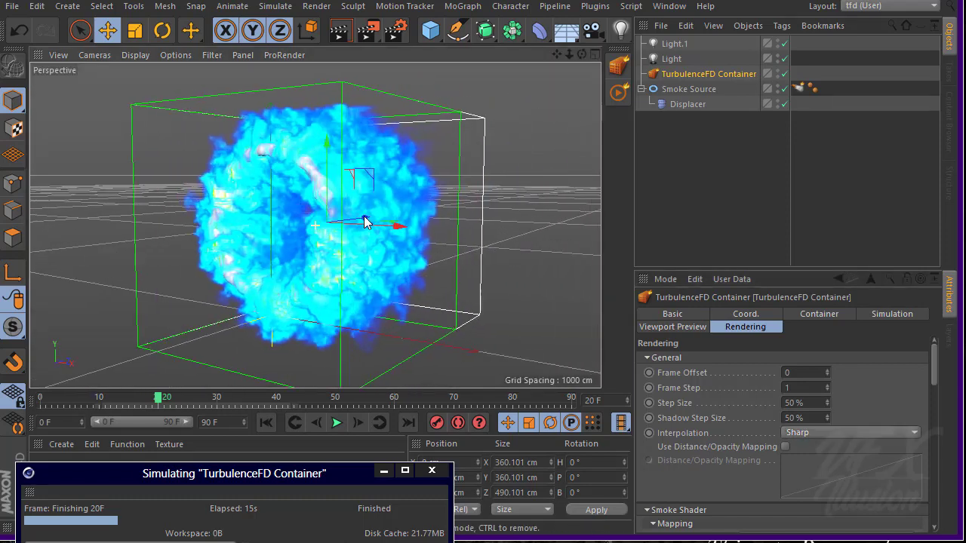
alt+right_drag(363, 217, 395, 226)
drag(936, 370, 936, 507)
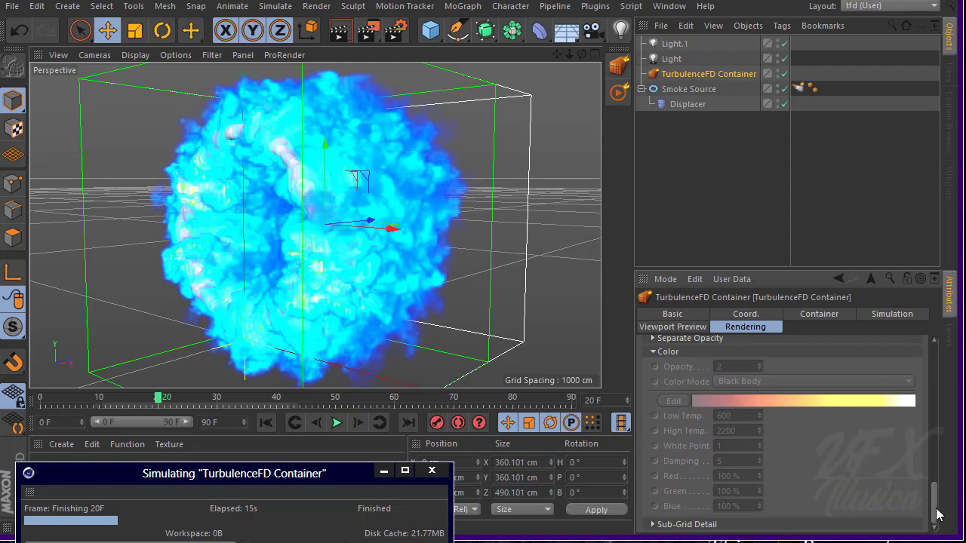
drag(937, 509, 935, 430)
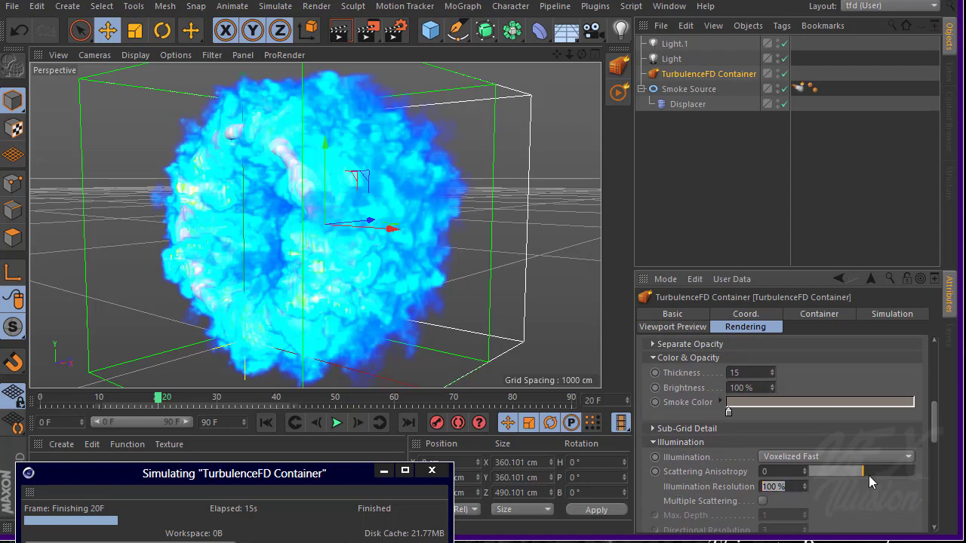
text(10)
key(Return)
click(350, 32)
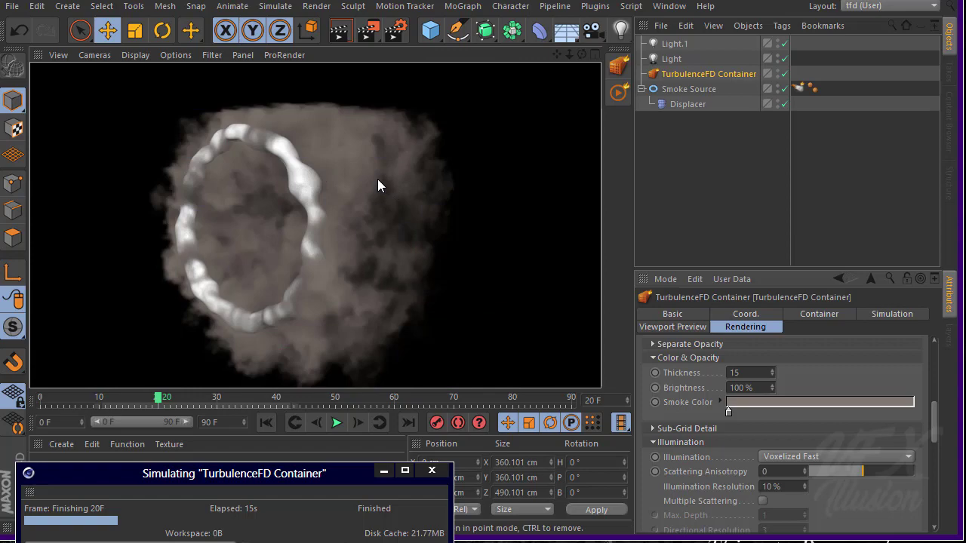
click(299, 199)
- Enlarge the TurbulenceFD Container's grid size to about 416.5 cm in X and 417.8 cm in Y
alt+drag(287, 157, 304, 145)
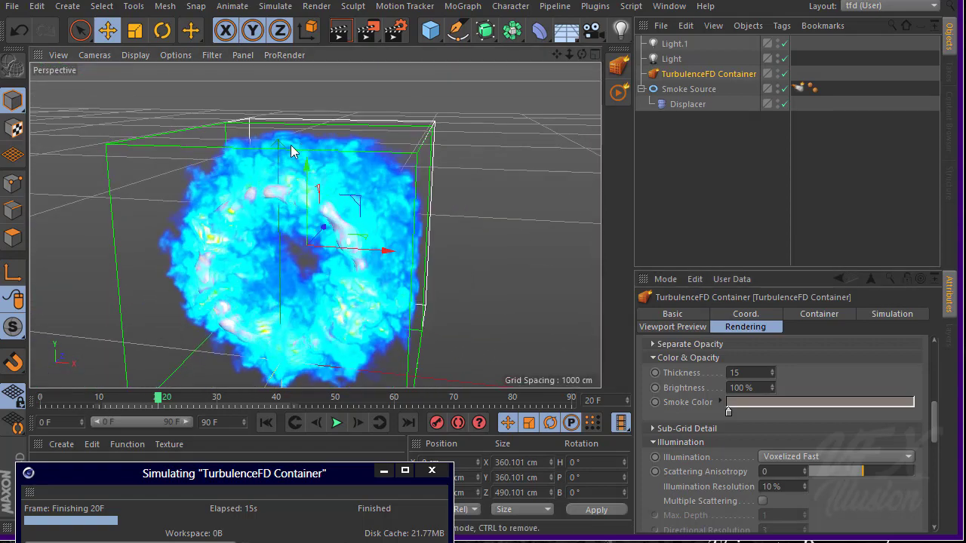
click(700, 75)
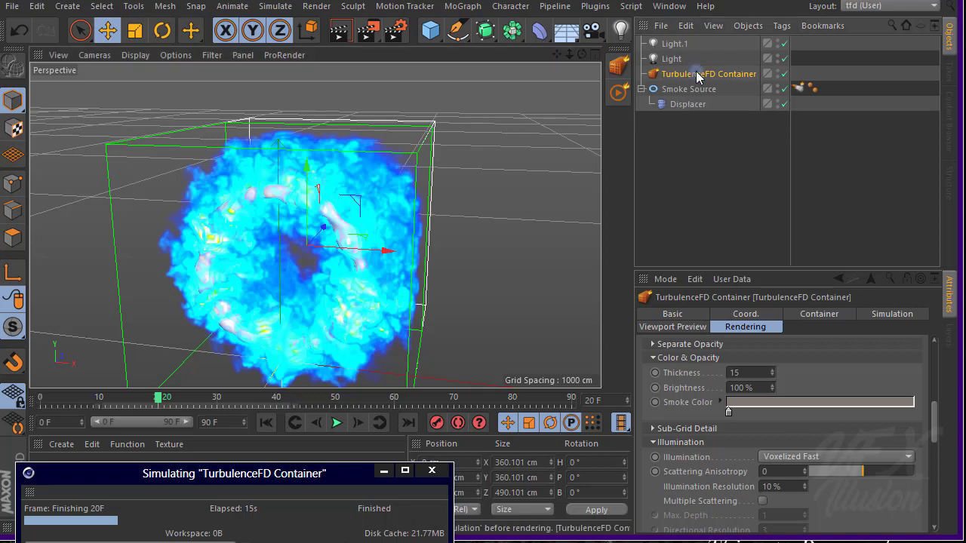
click(821, 315)
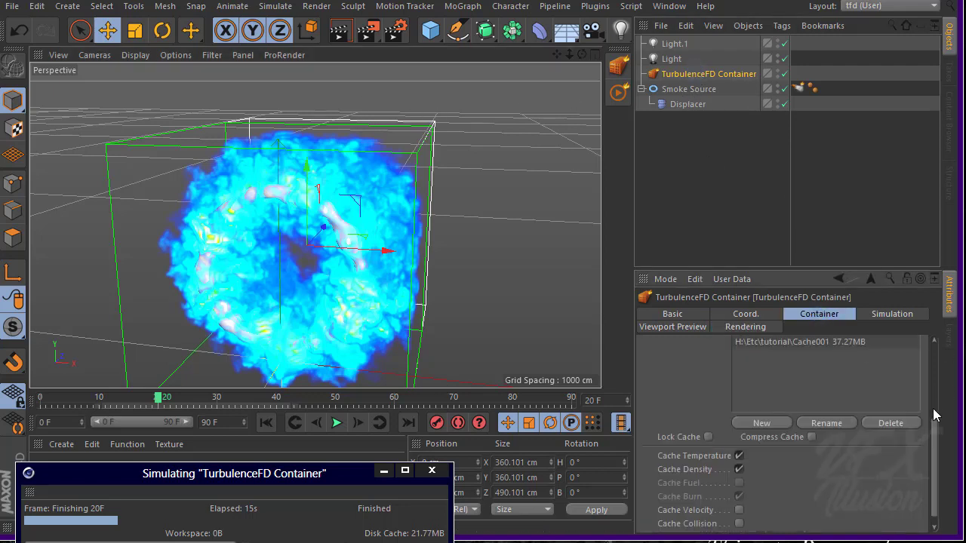
scroll(906, 400, up, 5)
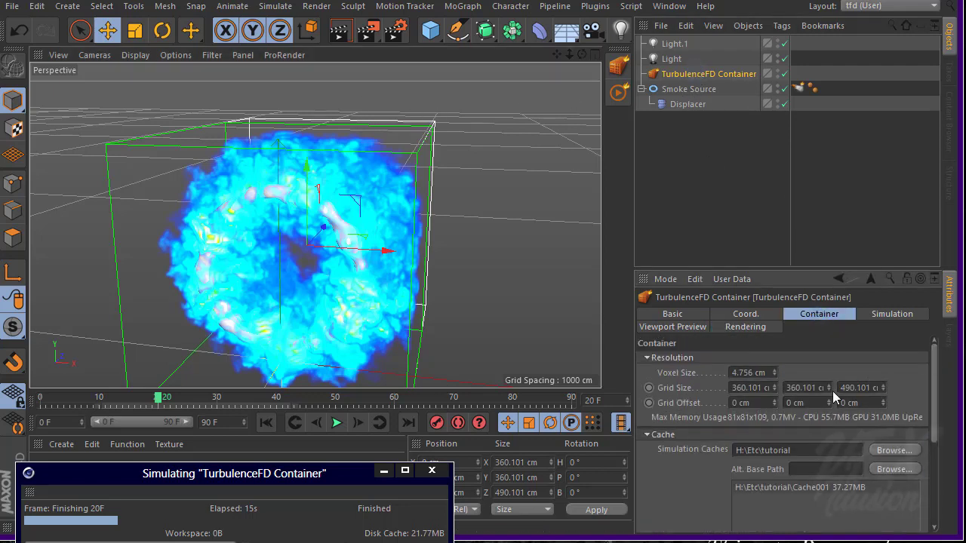
drag(828, 388, 827, 364)
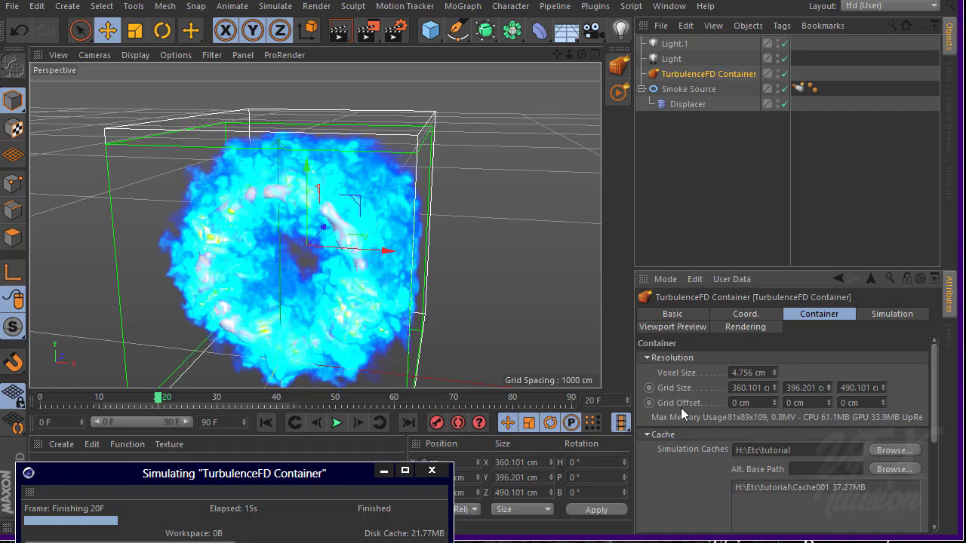
alt+drag(382, 246, 408, 260)
scroll(417, 144, down, 4)
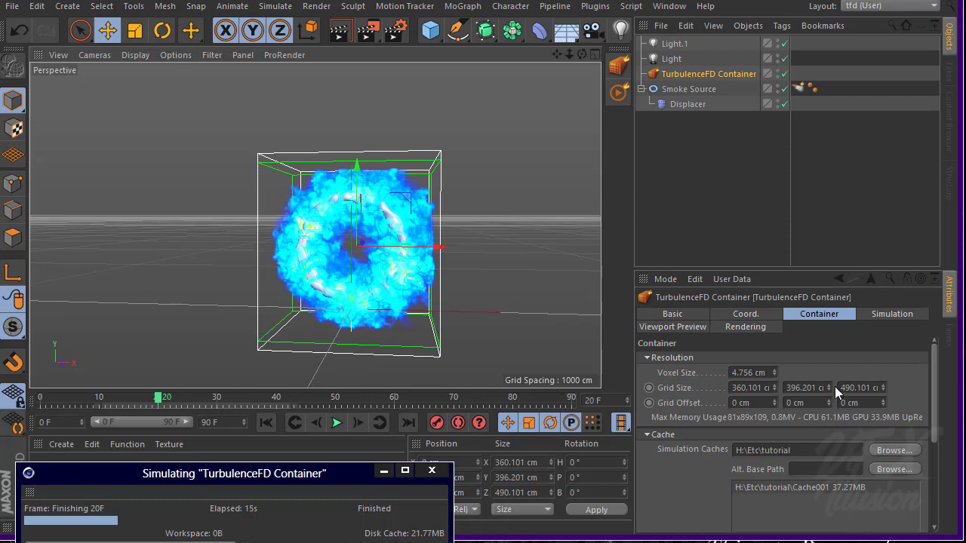
drag(775, 389, 775, 373)
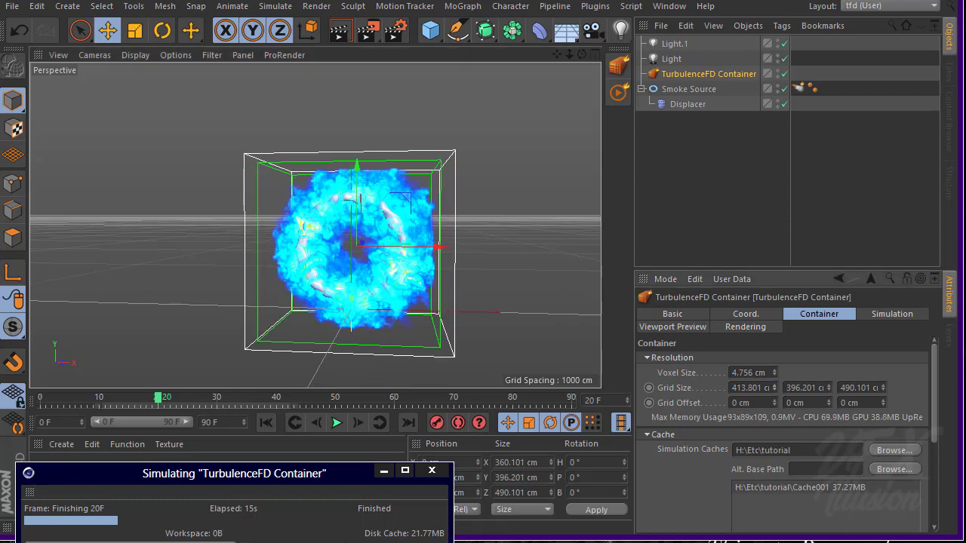
drag(827, 389, 828, 384)
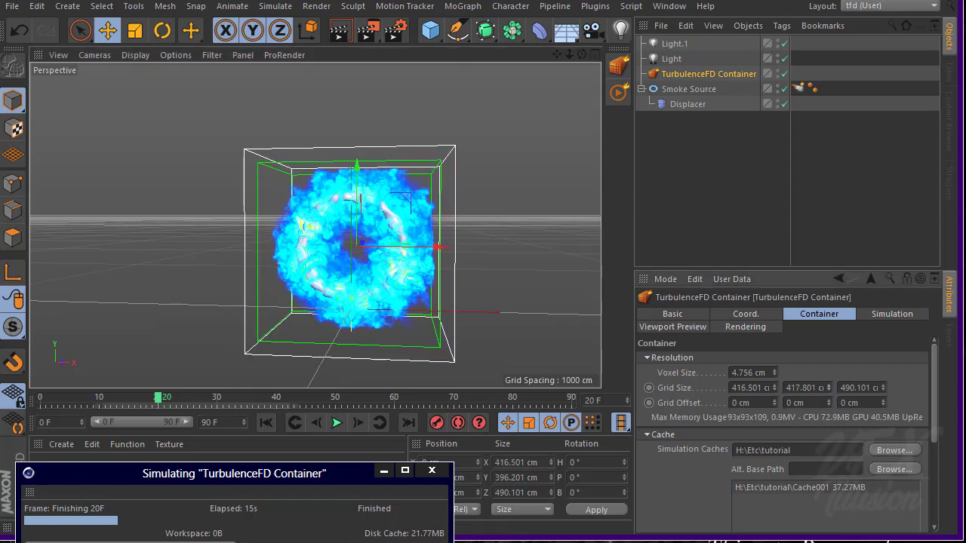
- Rerun the simulation of the enlarged TurbulenceFD Container, overwriting its existing cache
alt+drag(422, 198, 332, 239)
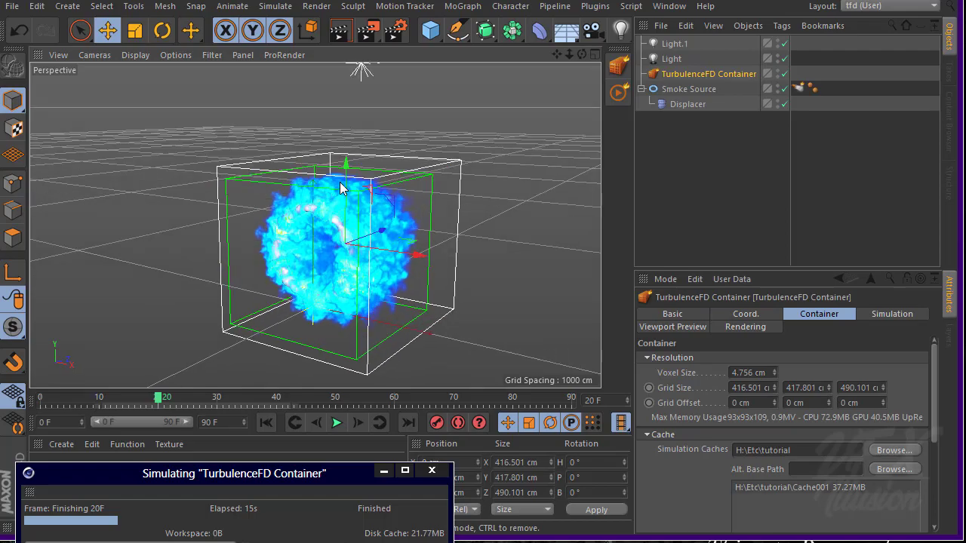
alt+drag(309, 200, 426, 238)
alt+right_drag(425, 237, 422, 188)
alt+drag(423, 194, 392, 231)
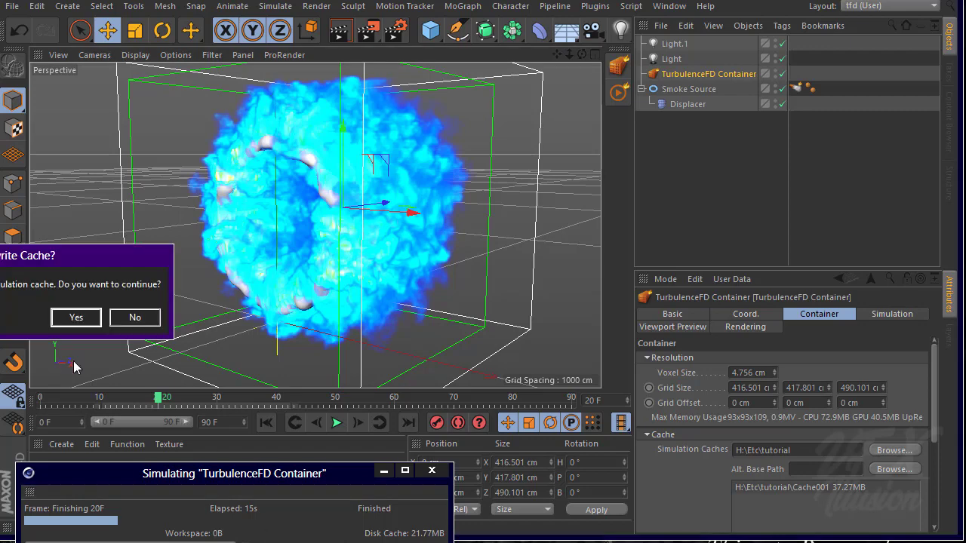
click(80, 318)
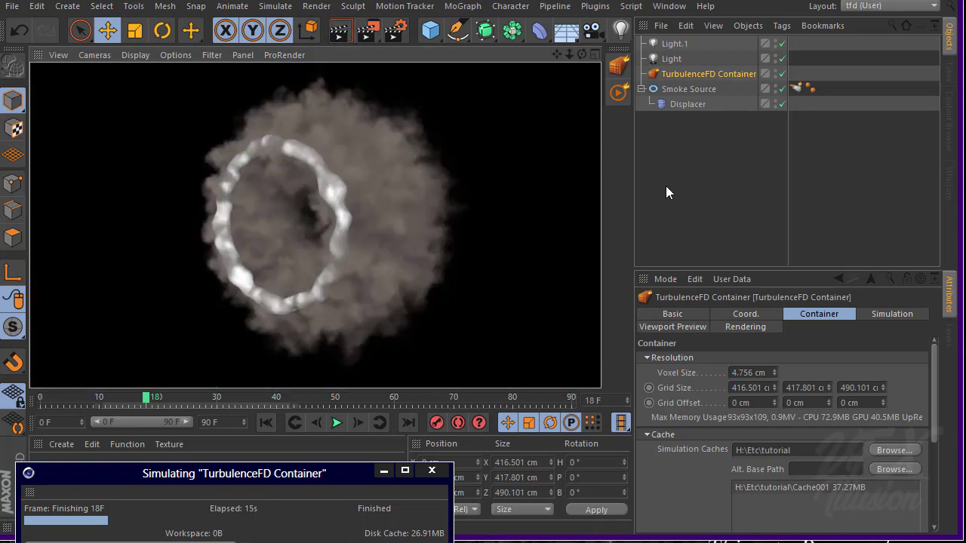
- Hide the Smoke Source torus from rendering and render the active view
click(697, 188)
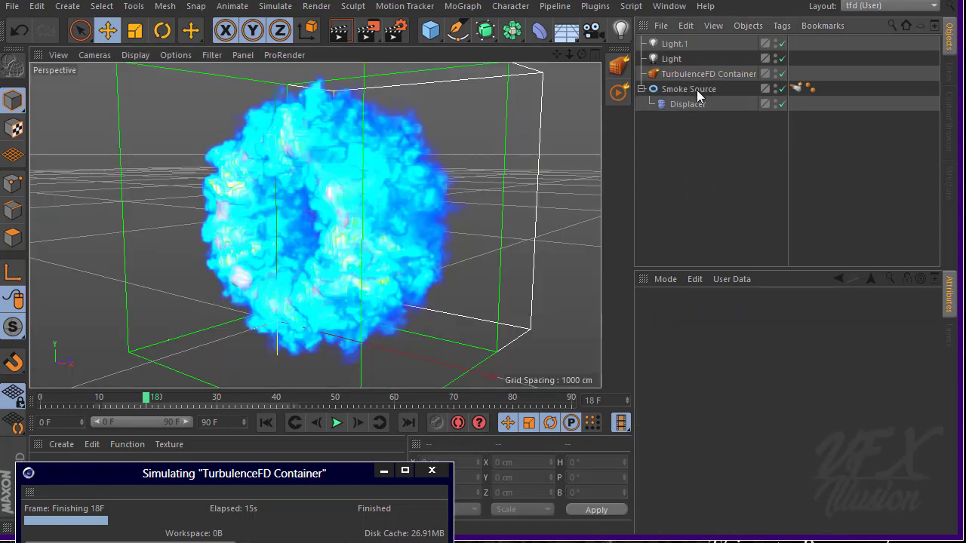
click(775, 89)
click(338, 37)
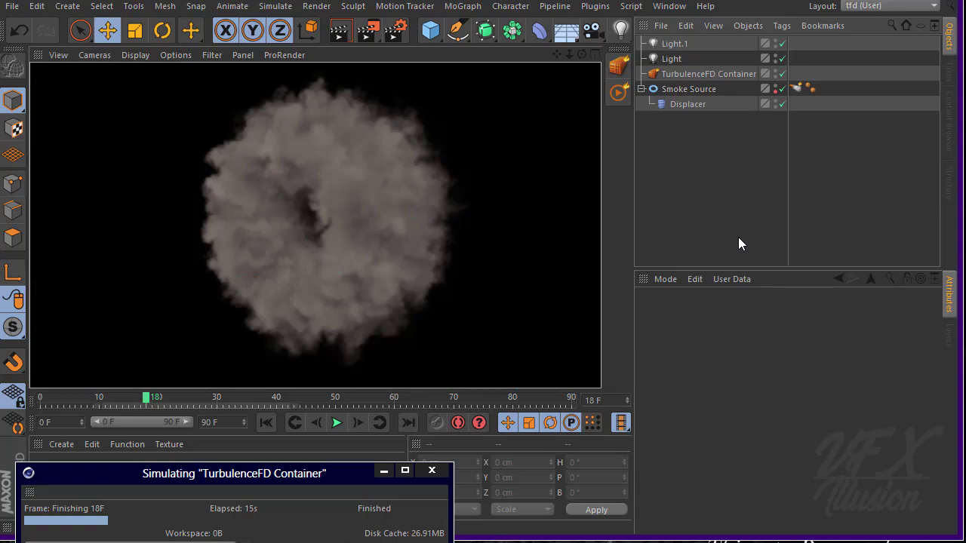
click(363, 311)
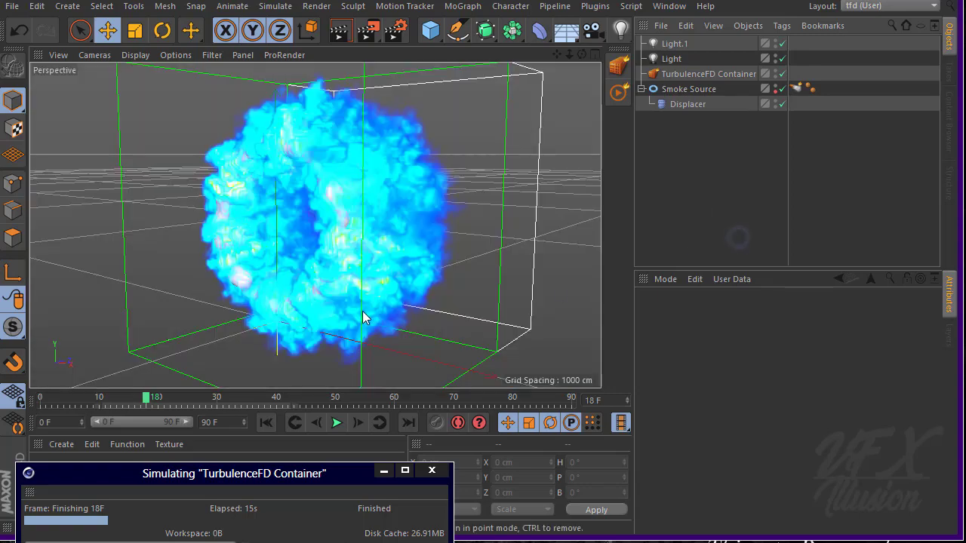
- Go to frame 16 and set the container's smoke shader Separate Opacity channel to Density
drag(40, 403, 137, 409)
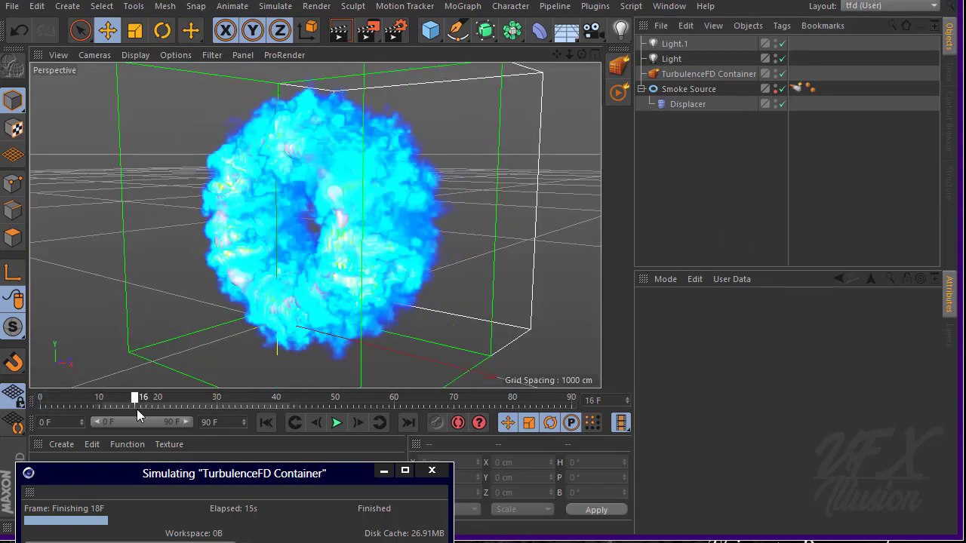
alt+drag(317, 264, 339, 268)
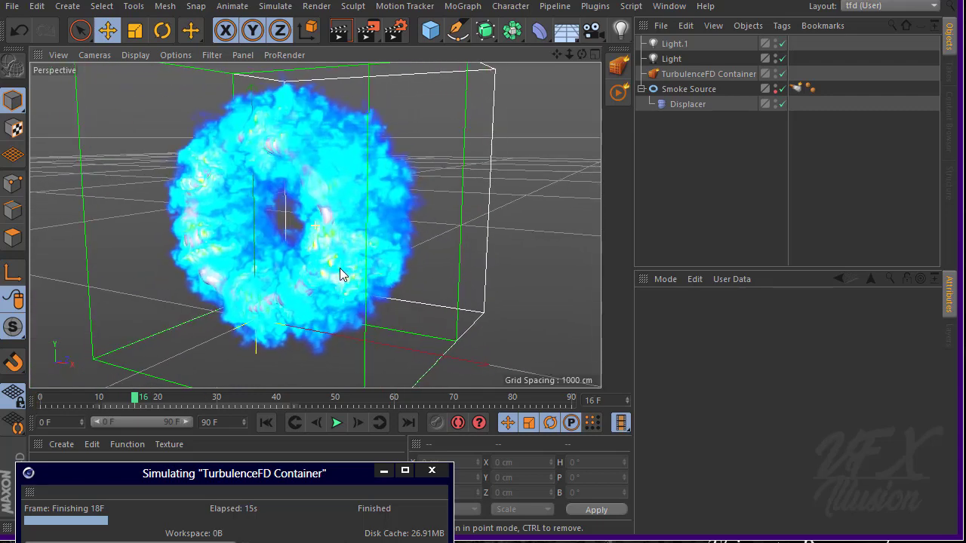
click(704, 75)
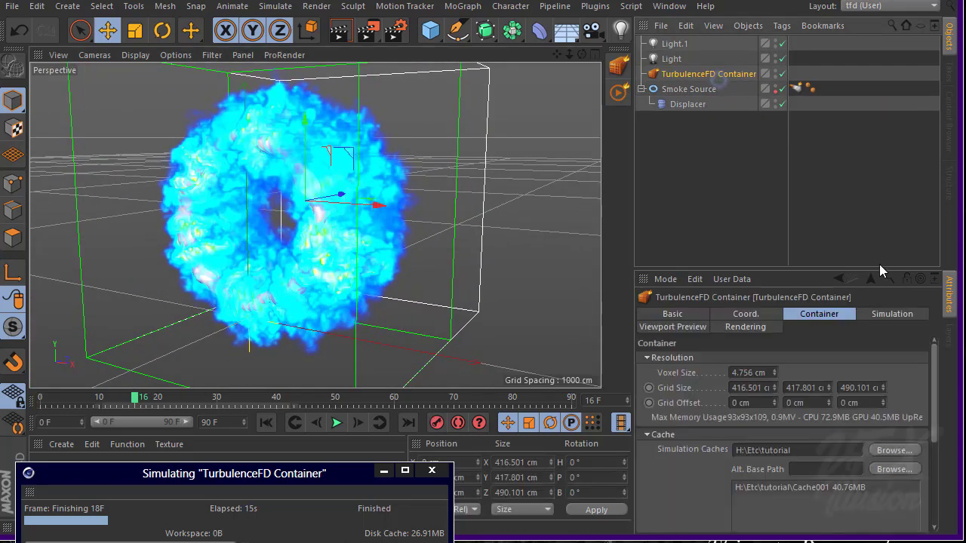
click(898, 314)
click(743, 329)
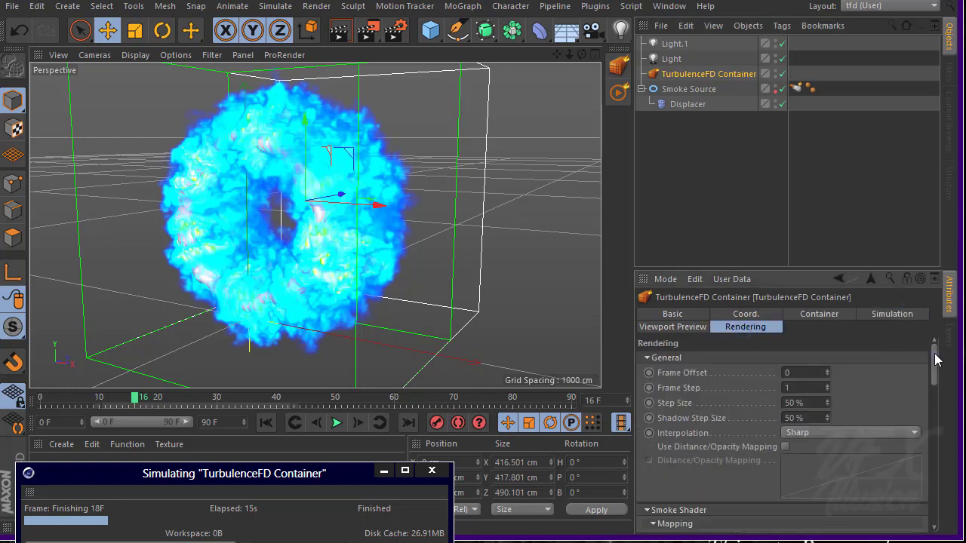
drag(936, 359, 929, 409)
click(696, 369)
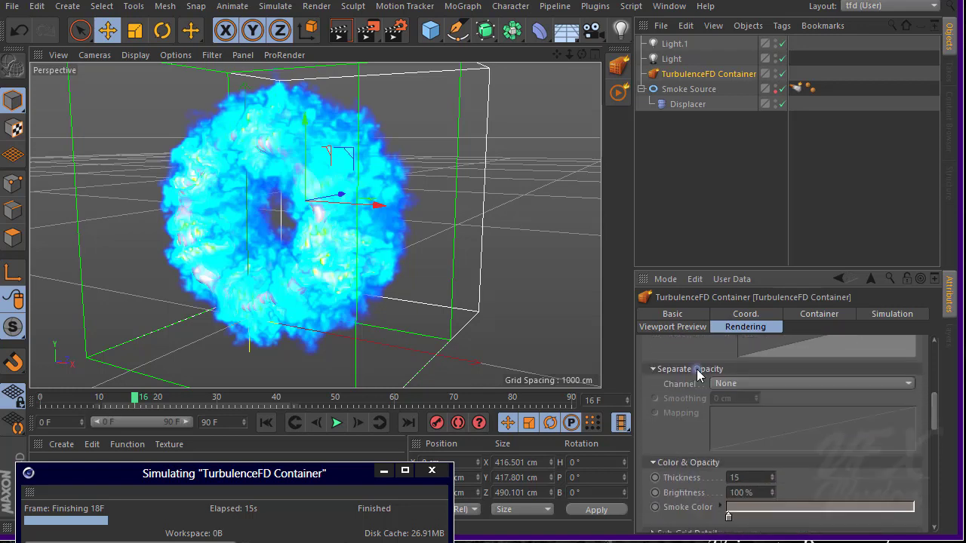
click(721, 384)
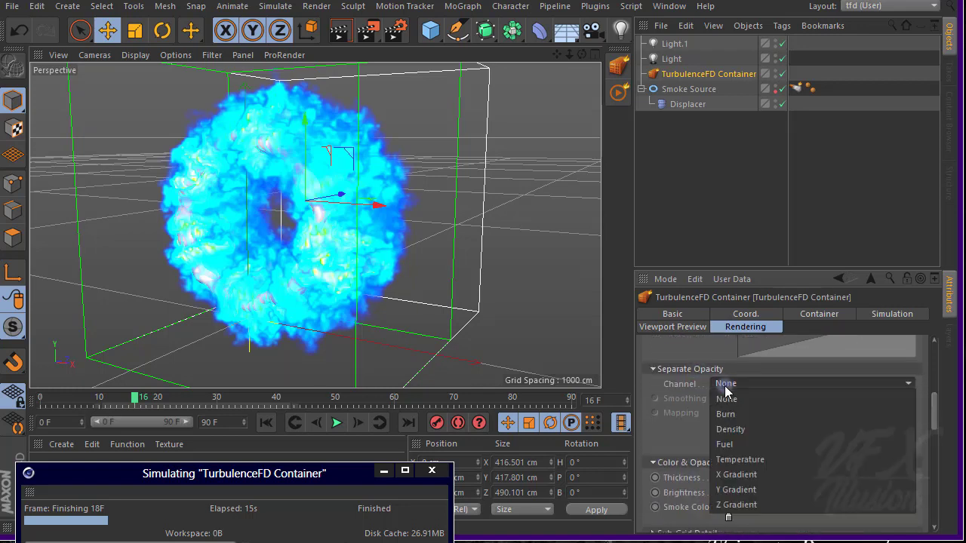
click(736, 430)
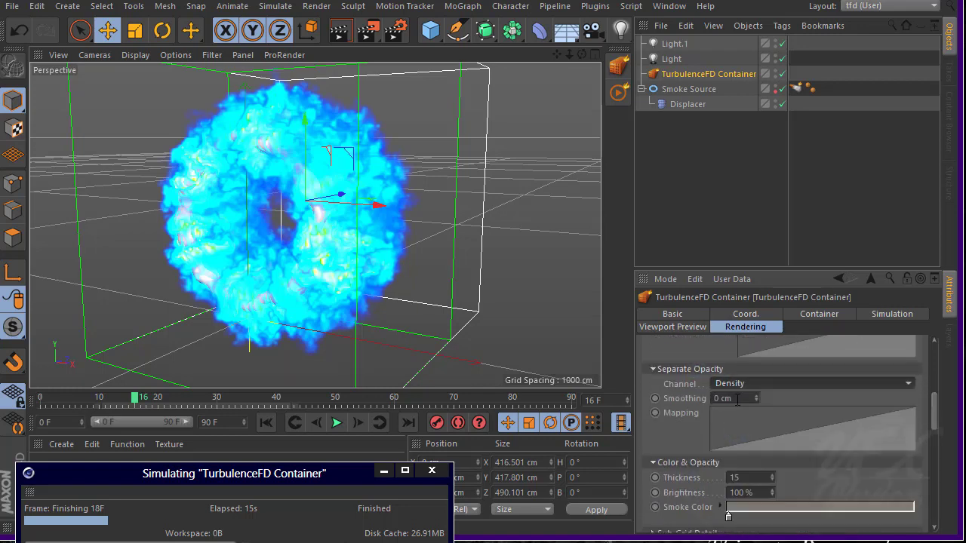
- Shape the smoke opacity mapping into a steep early rise, with its start point at about x 0.085 and bias about -2.81
click(829, 431)
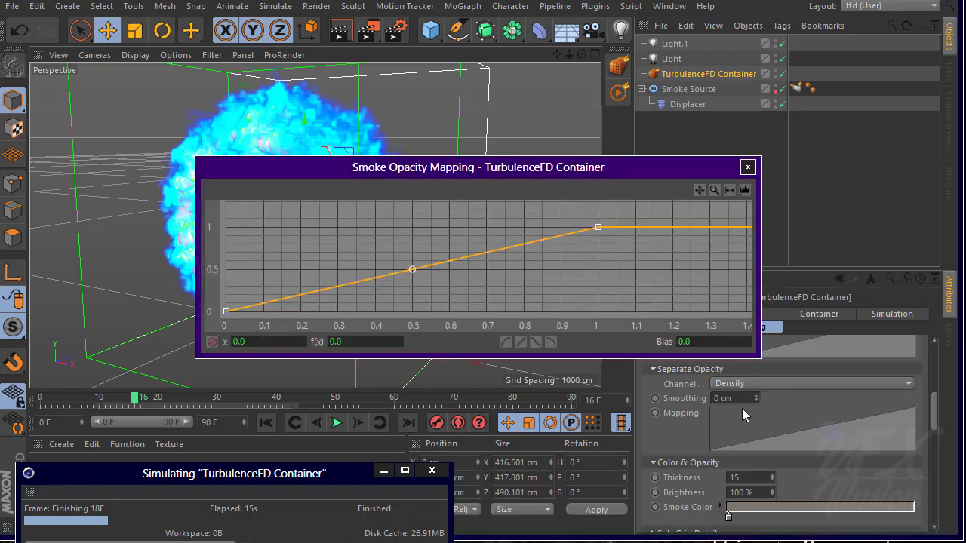
drag(416, 274, 233, 249)
drag(225, 313, 258, 311)
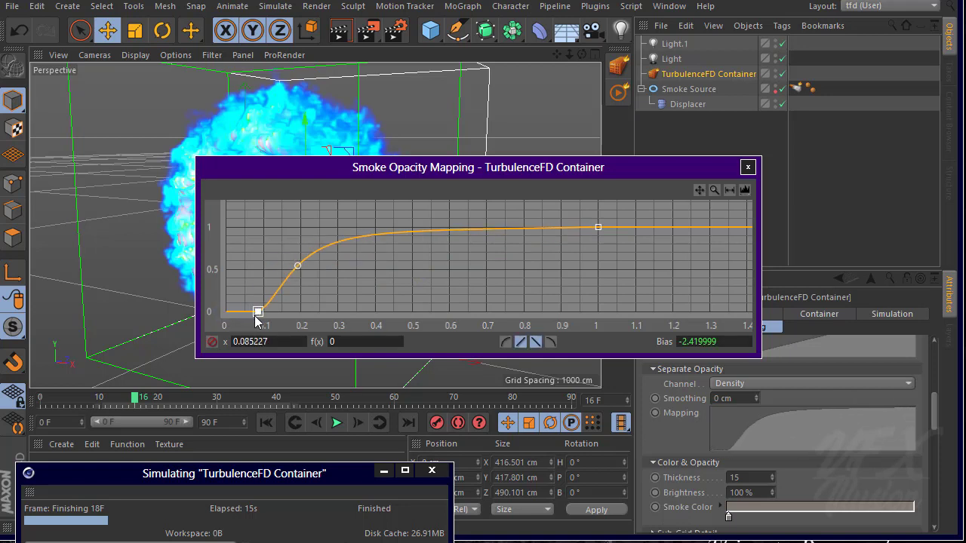
drag(295, 268, 278, 270)
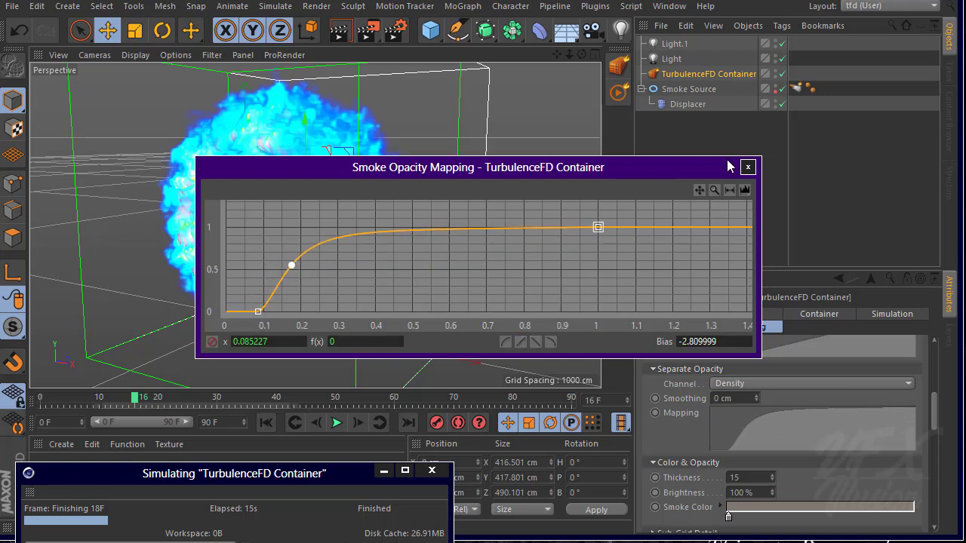
click(747, 167)
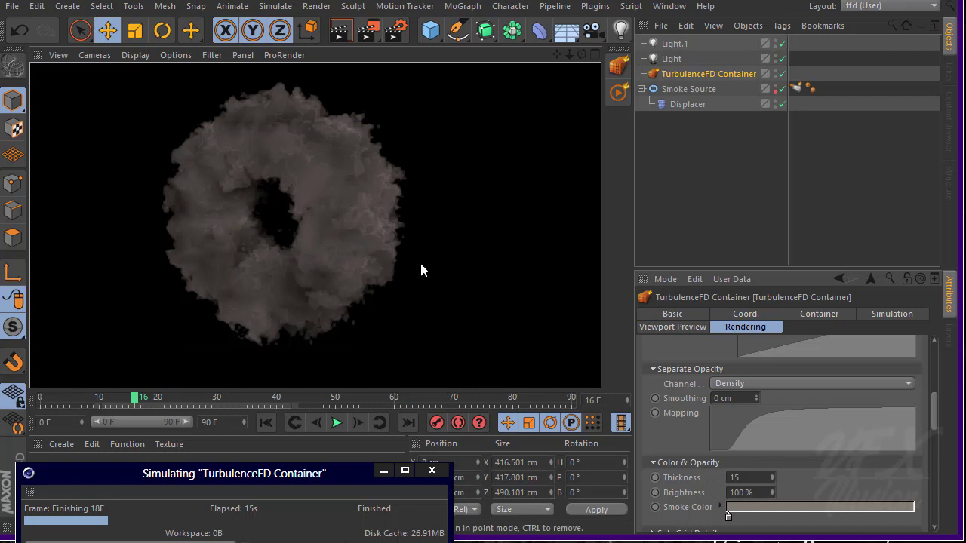
- Refine the smoke opacity curve to start at about x 0.047 and end at about 0.71, 0.866 with bias about -3.05, and render the view
click(807, 446)
mouse_move(256, 312)
mouse_down()
mouse_move(257, 299)
mouse_move(257, 312)
mouse_up()
drag(285, 271, 281, 270)
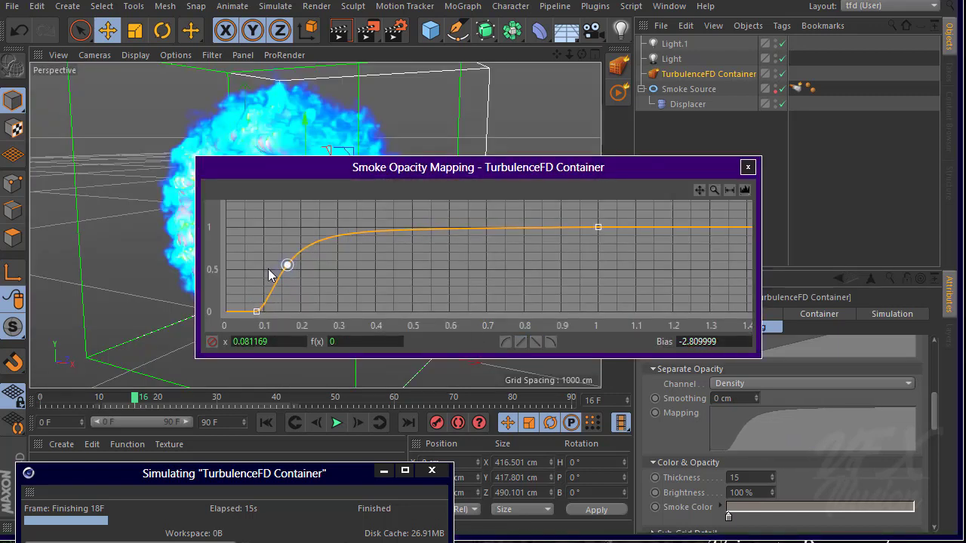
drag(597, 229, 490, 238)
drag(517, 173, 759, 151)
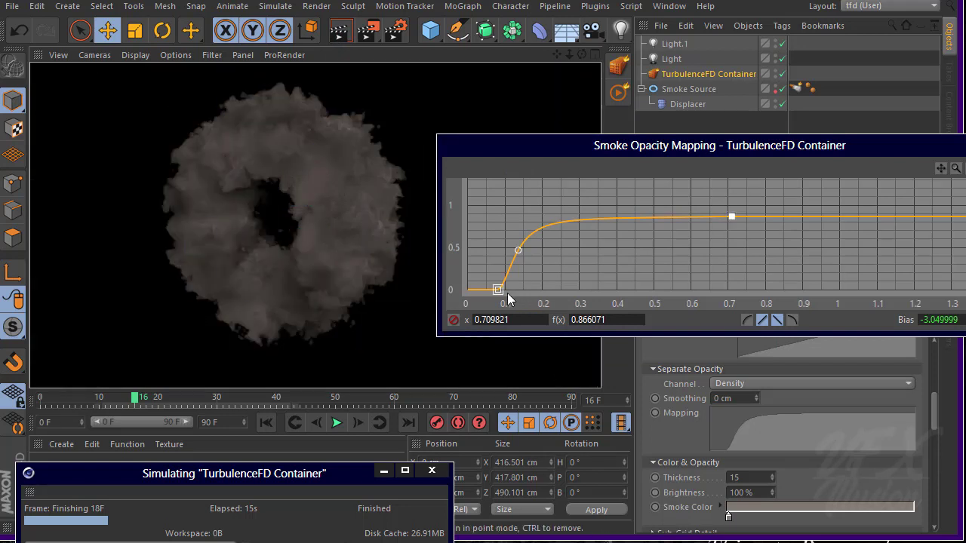
drag(507, 294, 495, 295)
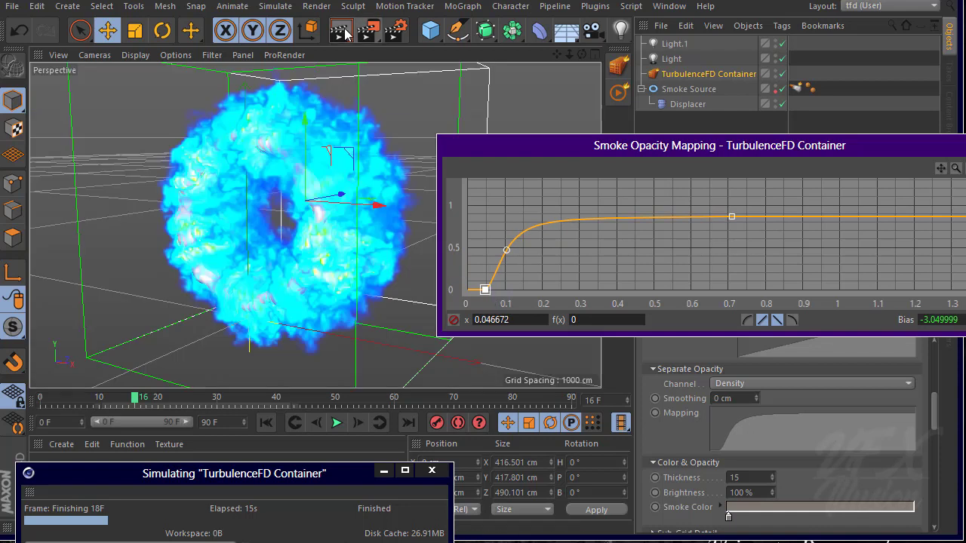
click(344, 32)
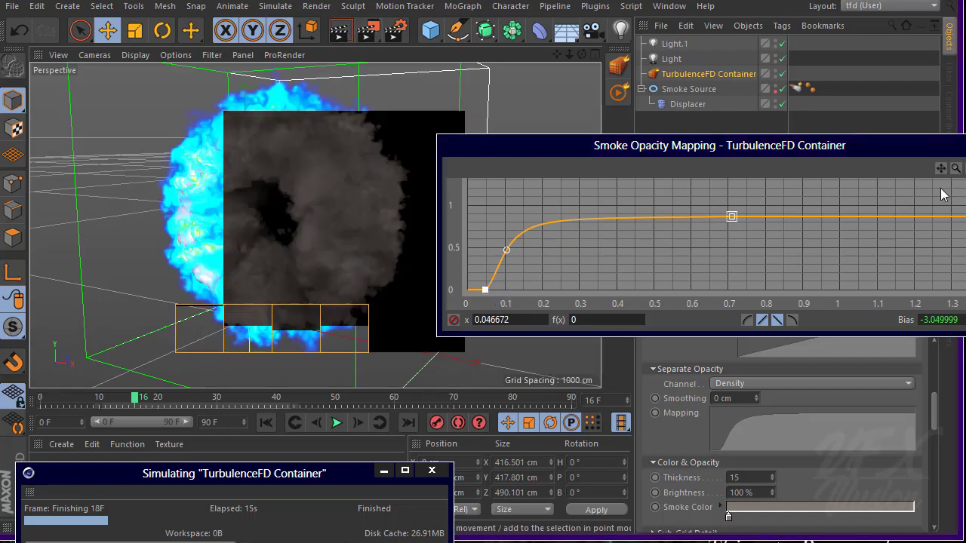
drag(805, 145, 429, 198)
click(618, 200)
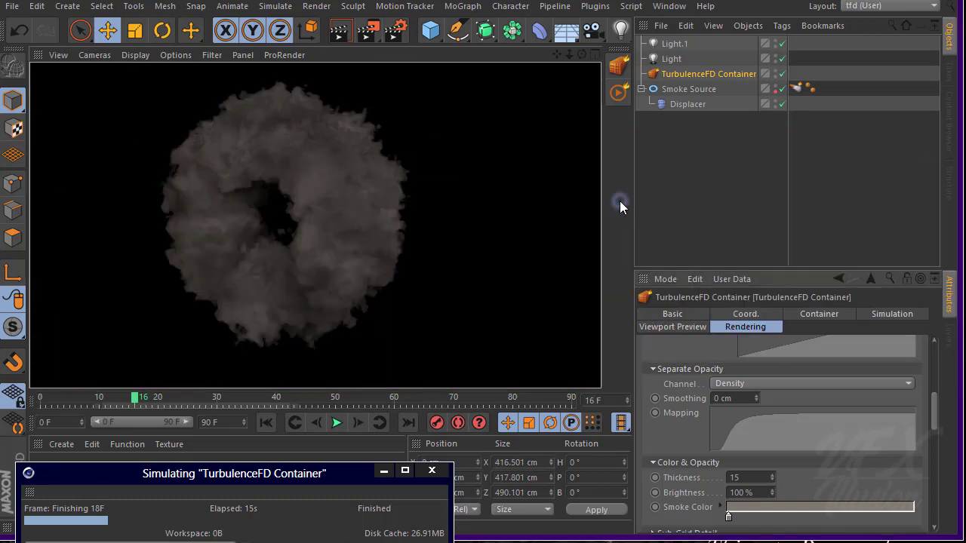
- Brighten the existing knot of the Smoke Color gradient to a near-white cream
mouse_move(940, 403)
mouse_down()
mouse_move(935, 457)
mouse_move(935, 421)
mouse_up()
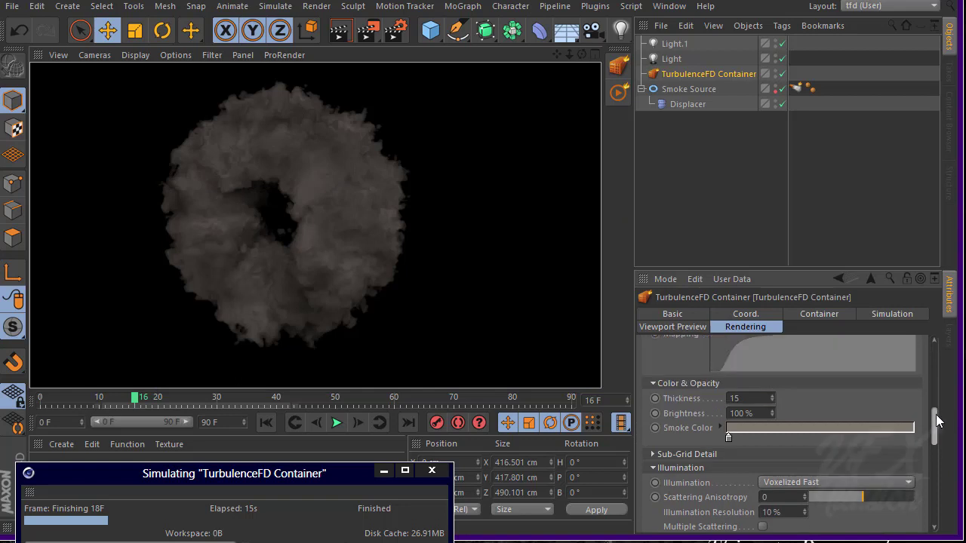
double_click(729, 441)
drag(757, 470, 883, 470)
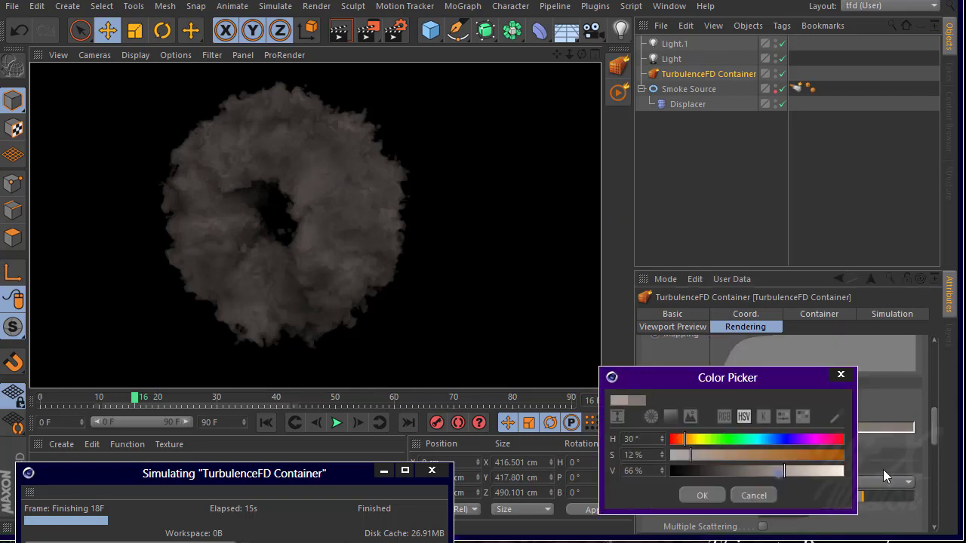
click(701, 495)
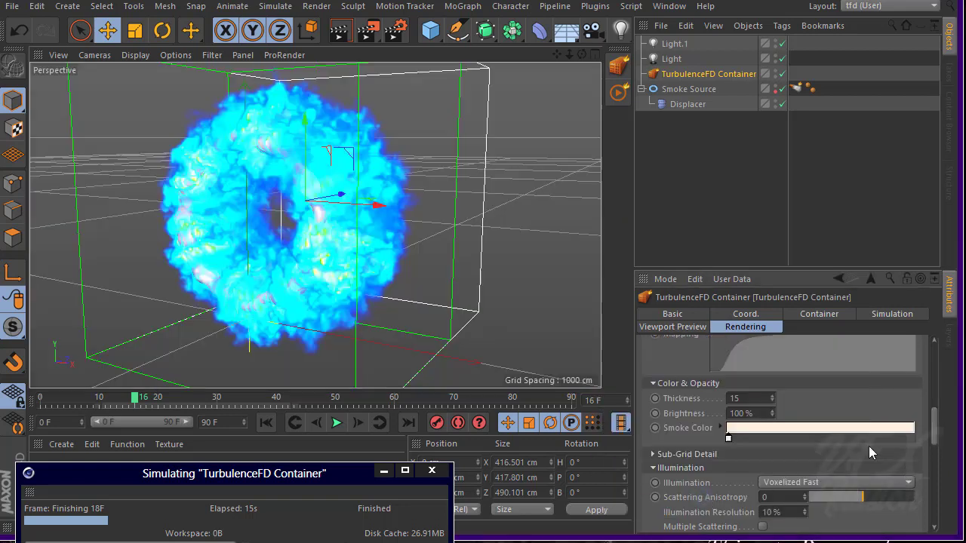
- Add a blue-violet knot (H 244°, S 68%, V 100%) at the far end of the Smoke Color gradient and render the view
double_click(913, 437)
mouse_move(912, 436)
mouse_down()
mouse_move(884, 433)
mouse_move(920, 434)
mouse_up()
click(921, 450)
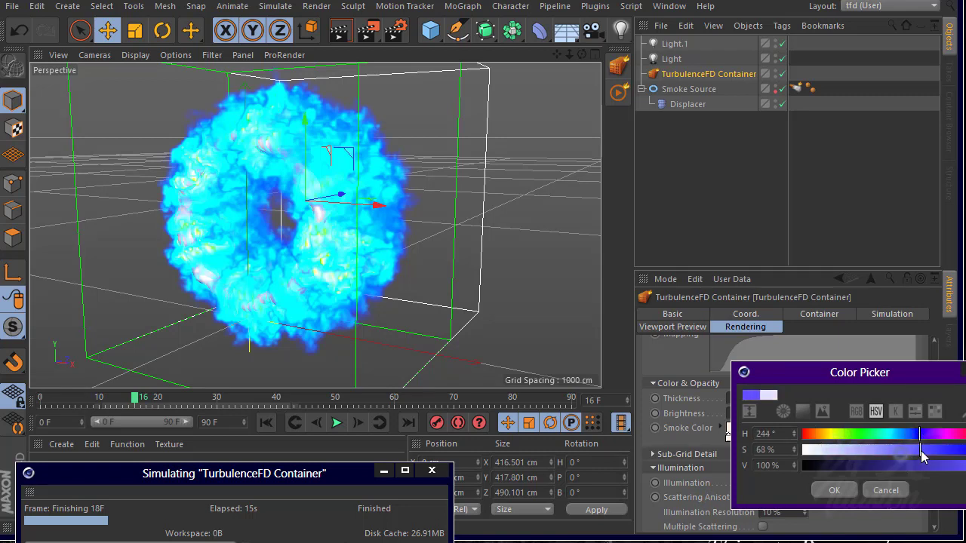
click(836, 488)
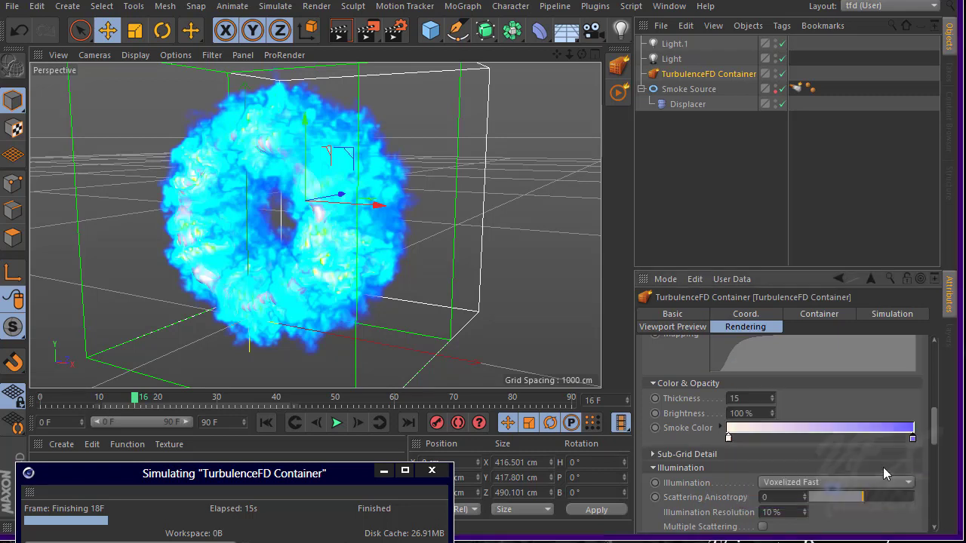
click(336, 35)
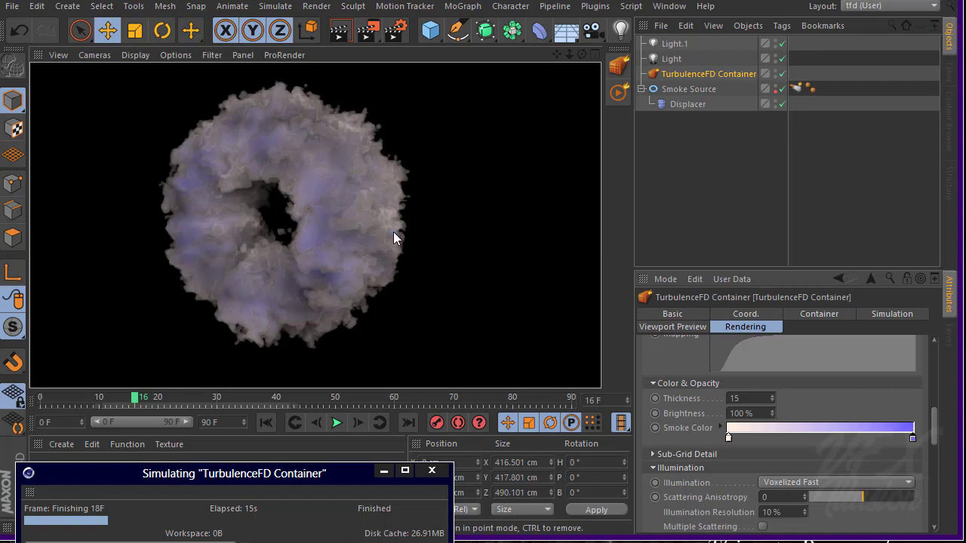
- Set the container's voxel size to about 2.342 cm and rerun the simulation, overwriting its cache
mouse_move(393, 231)
alt+mouse_down()
mouse_move(263, 216)
mouse_move(407, 223)
alt+mouse_up()
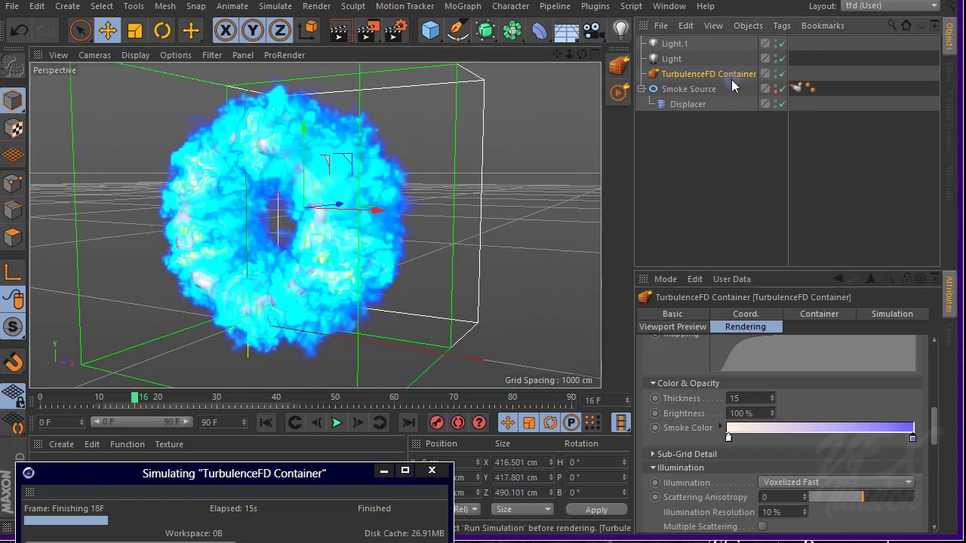
alt+drag(408, 189, 395, 209)
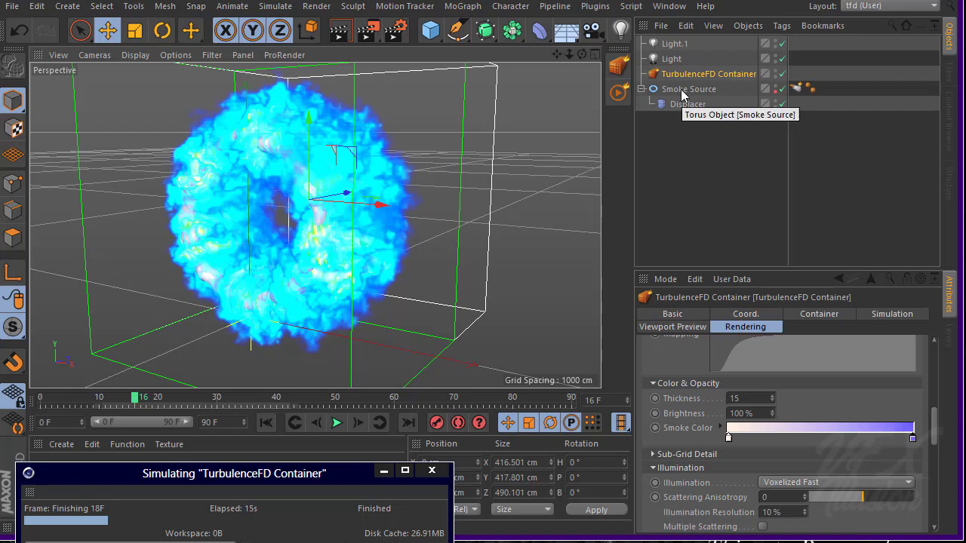
click(910, 314)
click(821, 313)
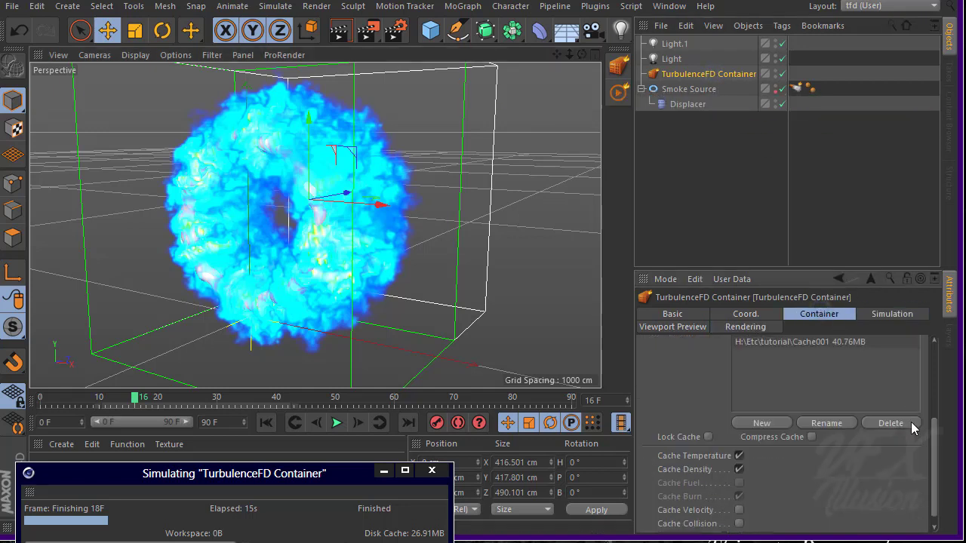
scroll(830, 400, up, 5)
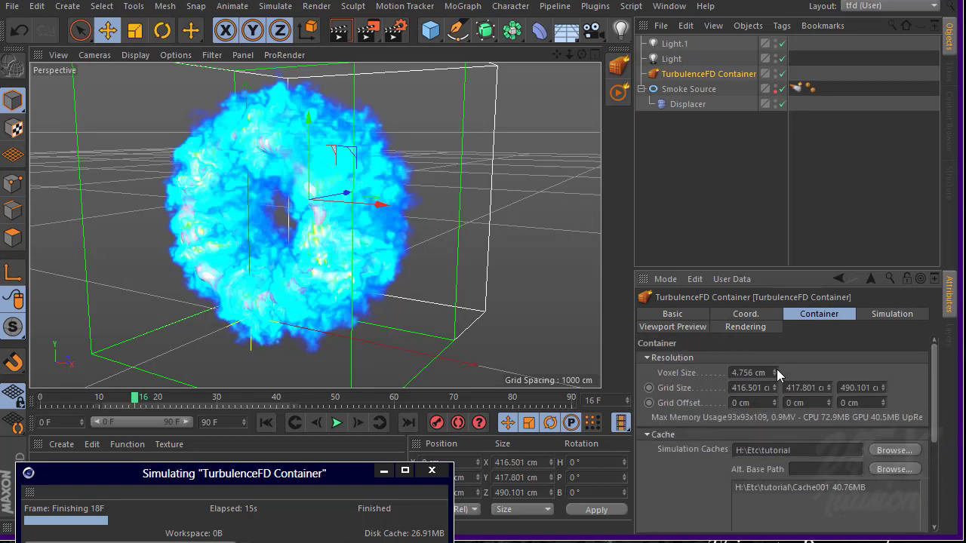
drag(774, 372, 774, 438)
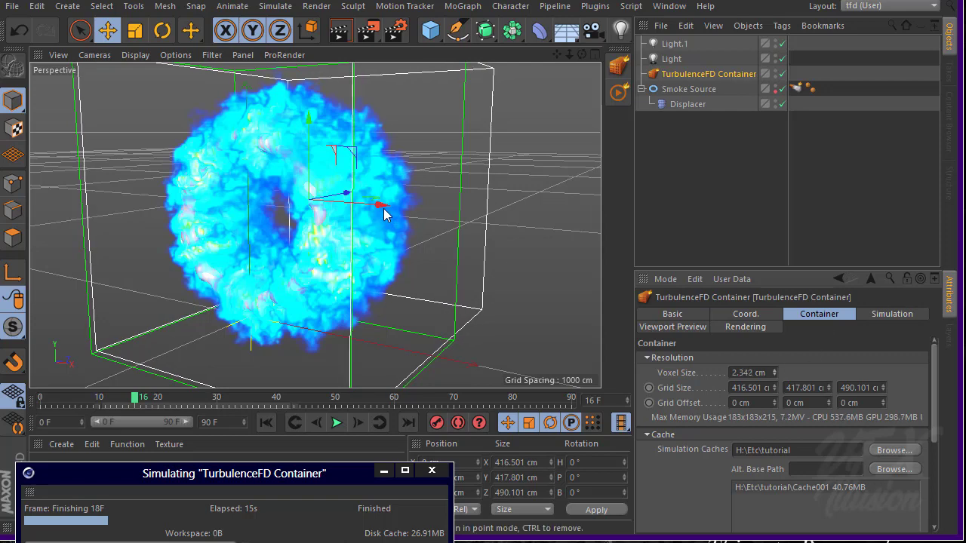
mouse_move(384, 214)
alt+mouse_down()
mouse_move(379, 206)
mouse_move(395, 210)
alt+mouse_up()
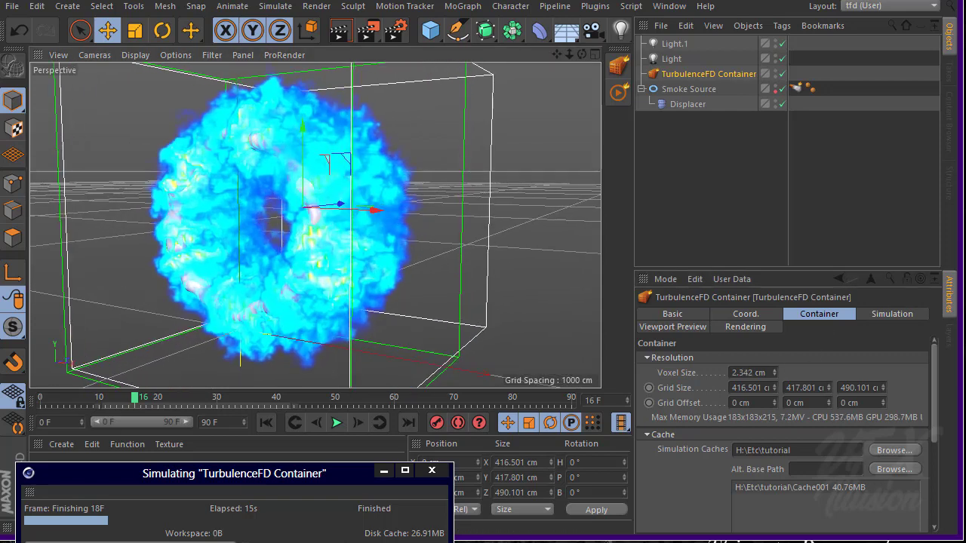
click(75, 316)
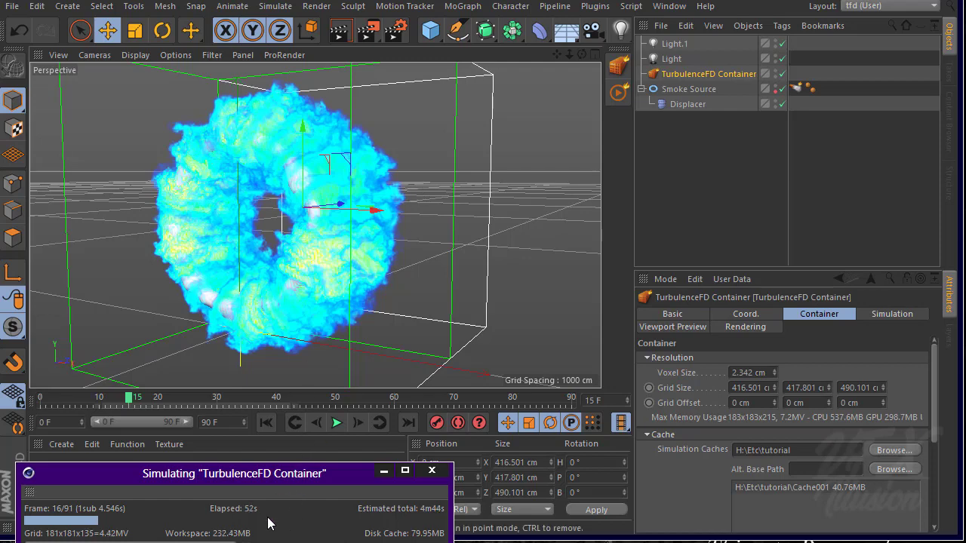
- Stop the running simulation at frame 16 and render the smoke ring both in full and in close-up
key(Escape)
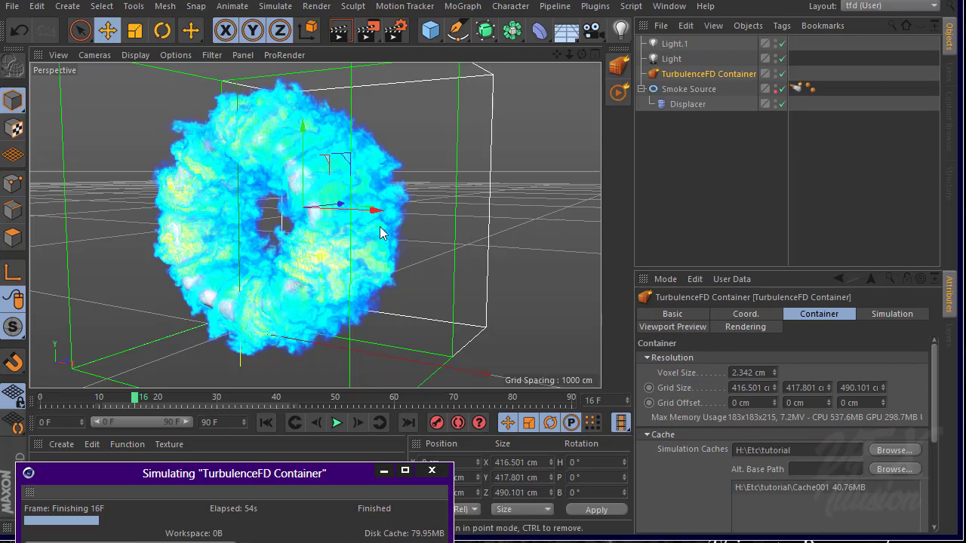
alt+drag(399, 237, 362, 249)
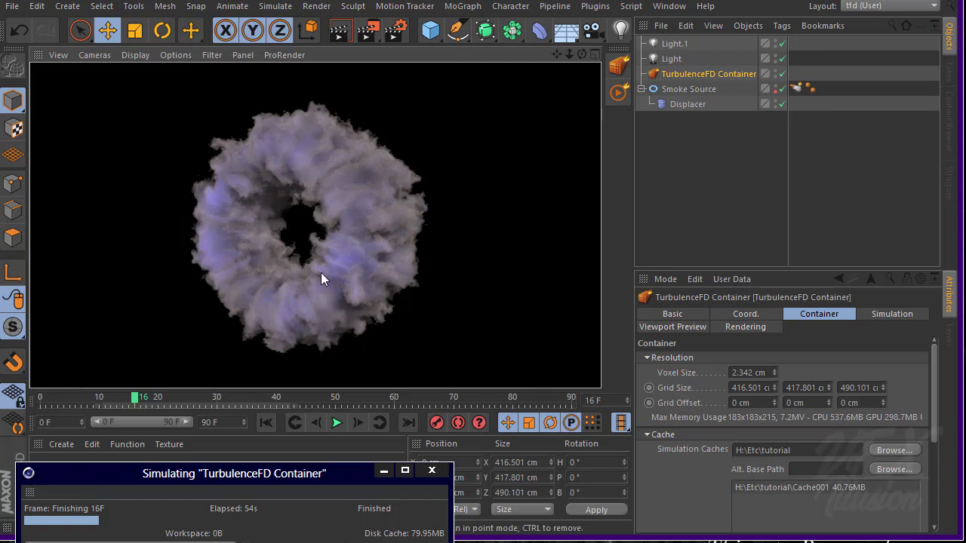
alt+right_drag(298, 270, 387, 275)
alt+middle_drag(386, 276, 279, 221)
mouse_move(279, 221)
alt+right_down()
mouse_move(258, 243)
mouse_move(285, 220)
alt+right_up()
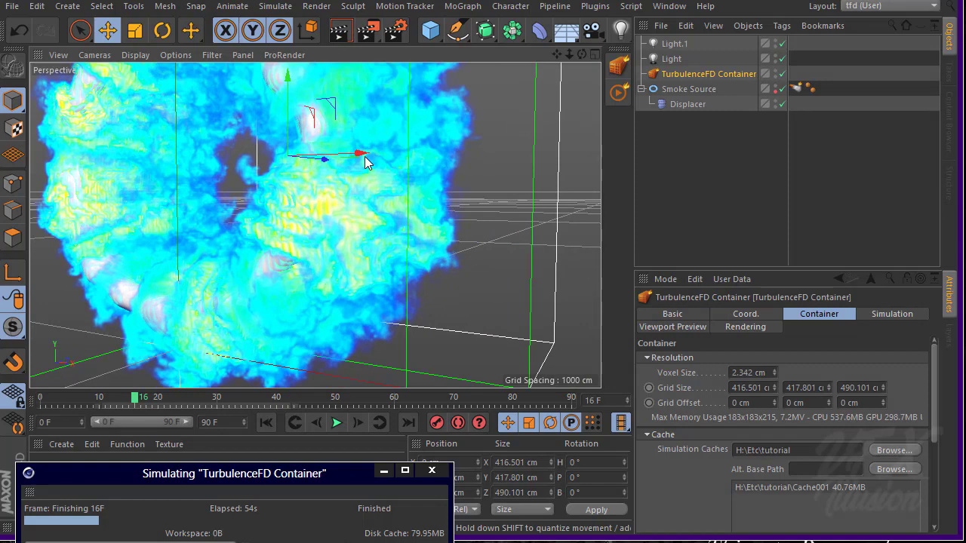
key(ctrl+r)
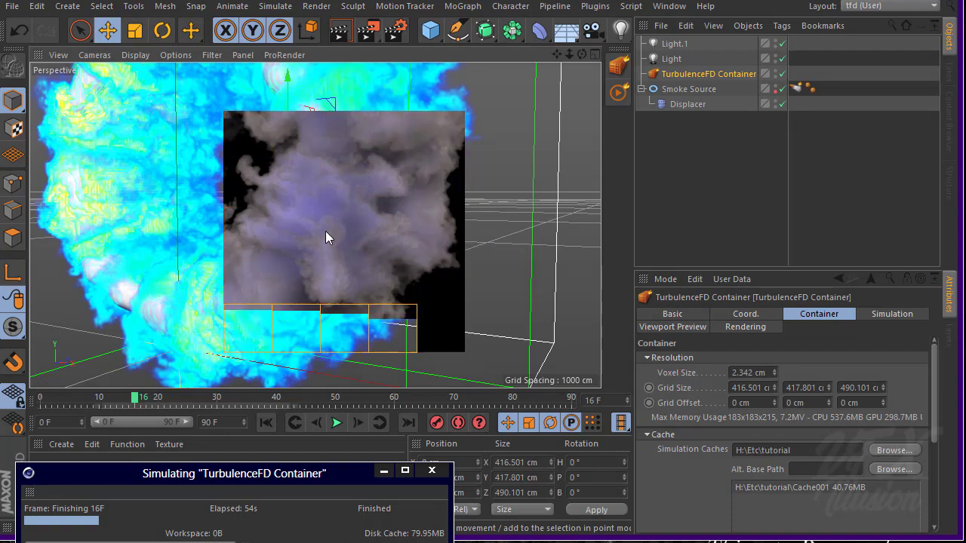
scroll(325, 231, down, 10)
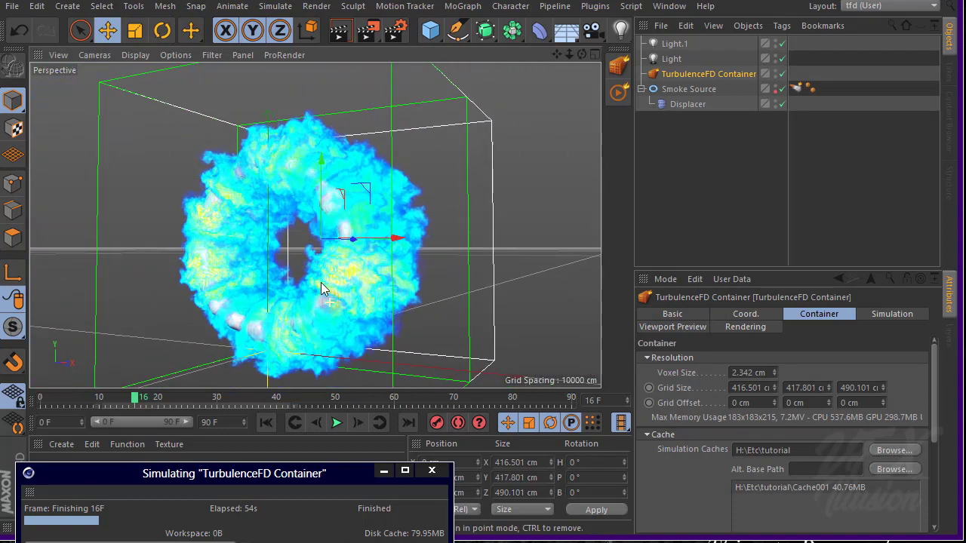
alt+middle_drag(321, 282, 317, 264)
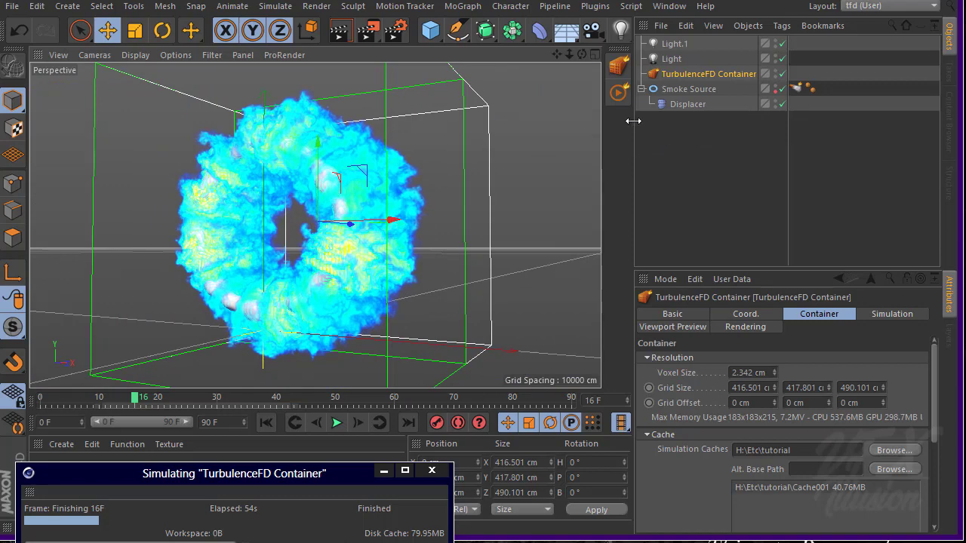
- Collapse the Smoke Source hierarchy and add a new light named Portal Light
click(642, 89)
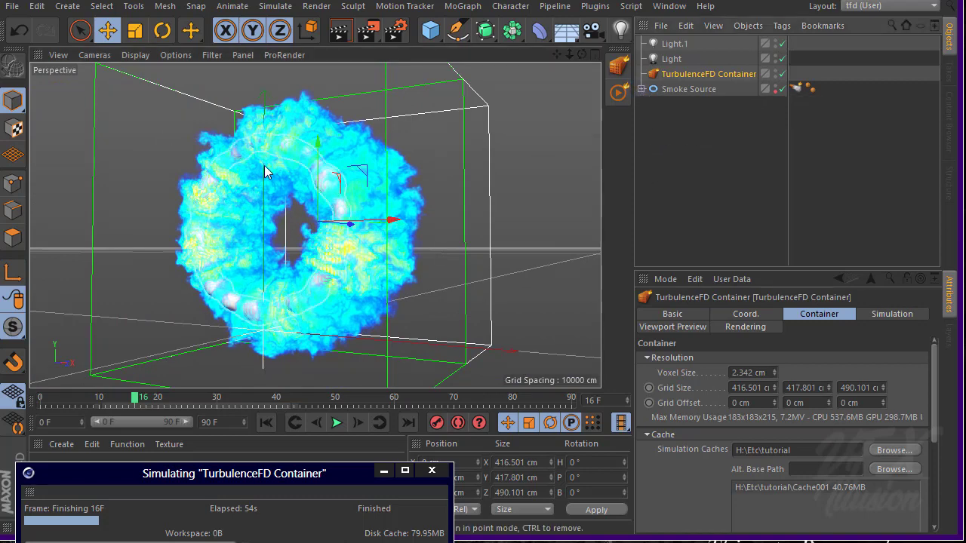
click(818, 154)
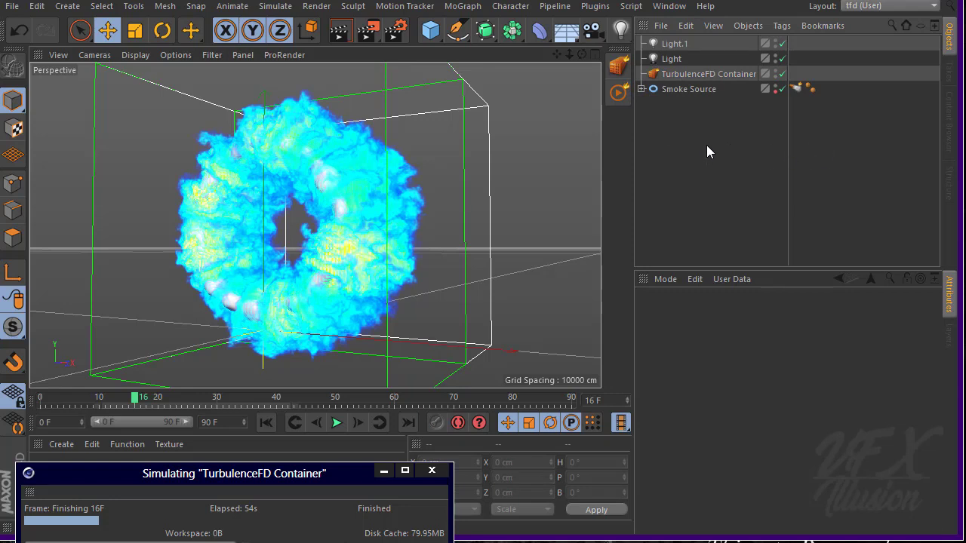
drag(620, 29, 688, 56)
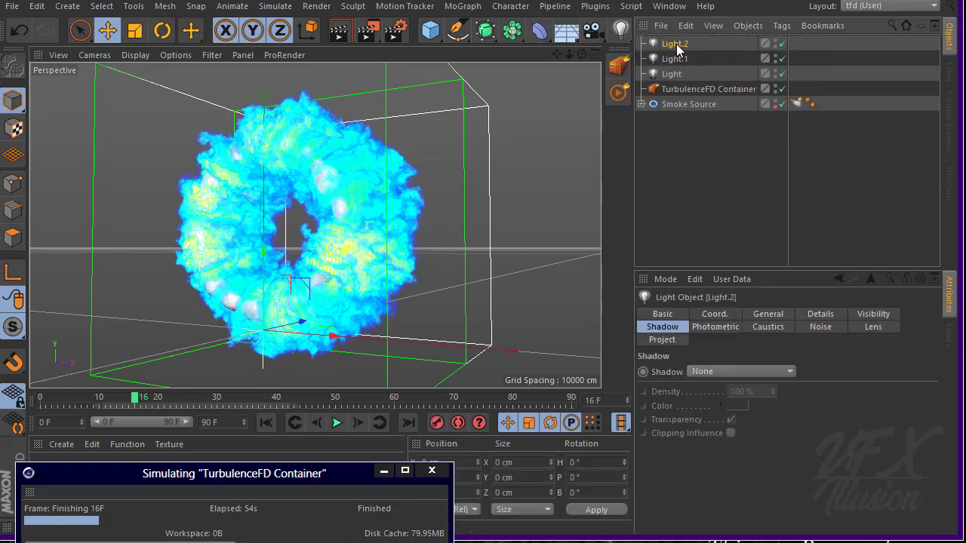
double_click(674, 45)
text(F)
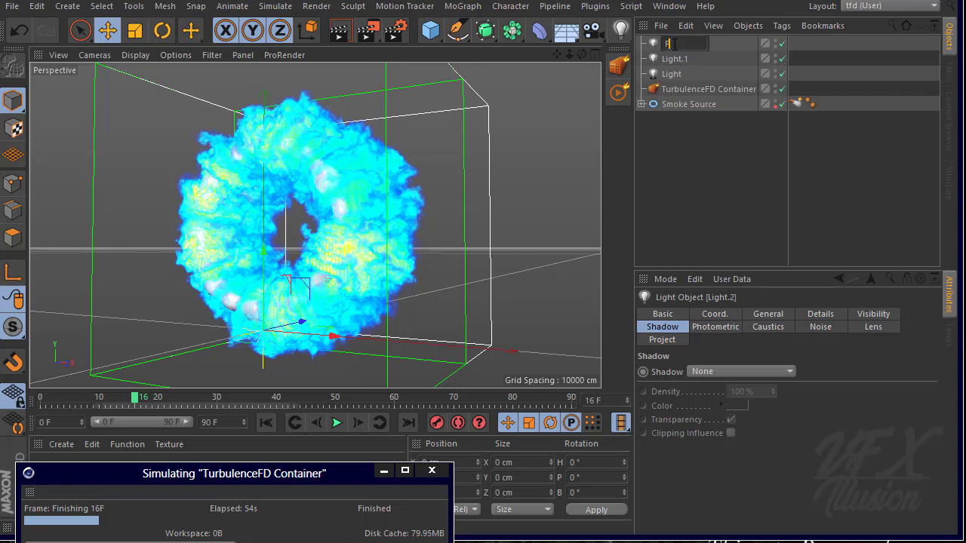
text(ortal Light)
key(Return)
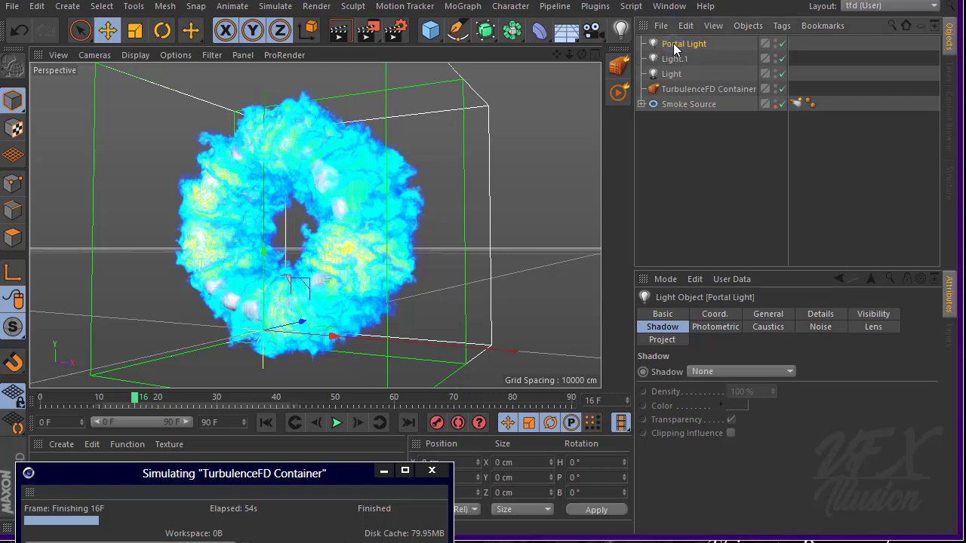
- Set the Portal Light's color to light blue with H 205°, S 74% and V 100%
click(785, 314)
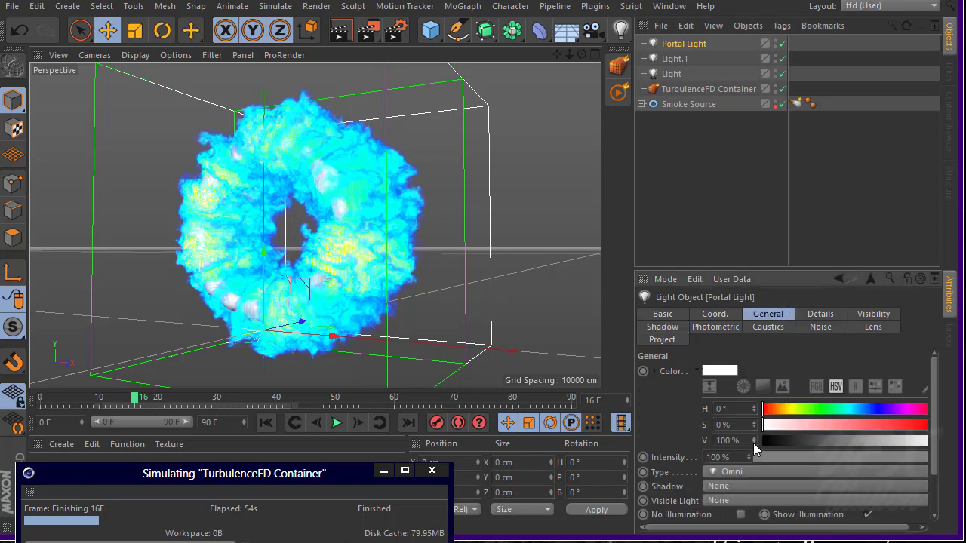
drag(828, 408, 890, 426)
click(862, 425)
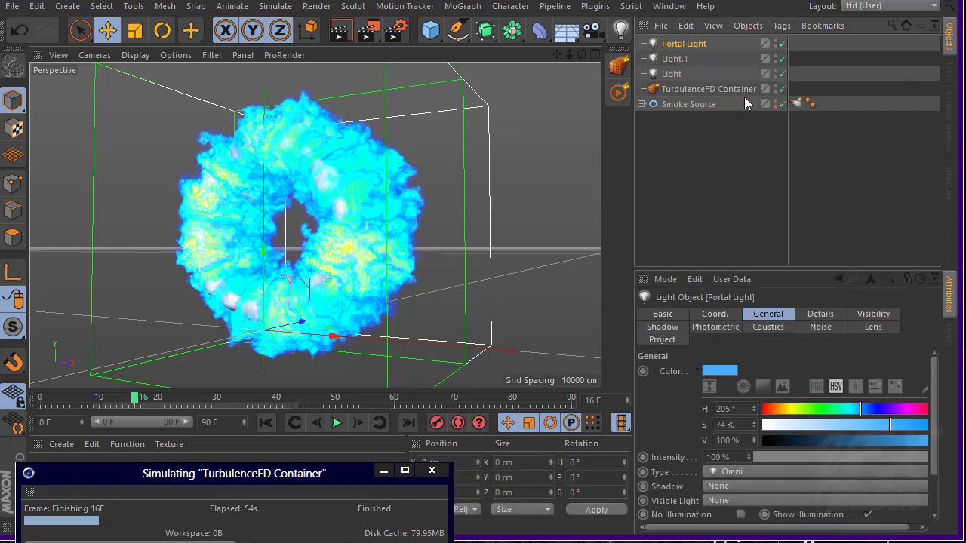
- Hide the TurbulenceFD Container so that only the Smoke Source ring and the lights are shown
click(775, 87)
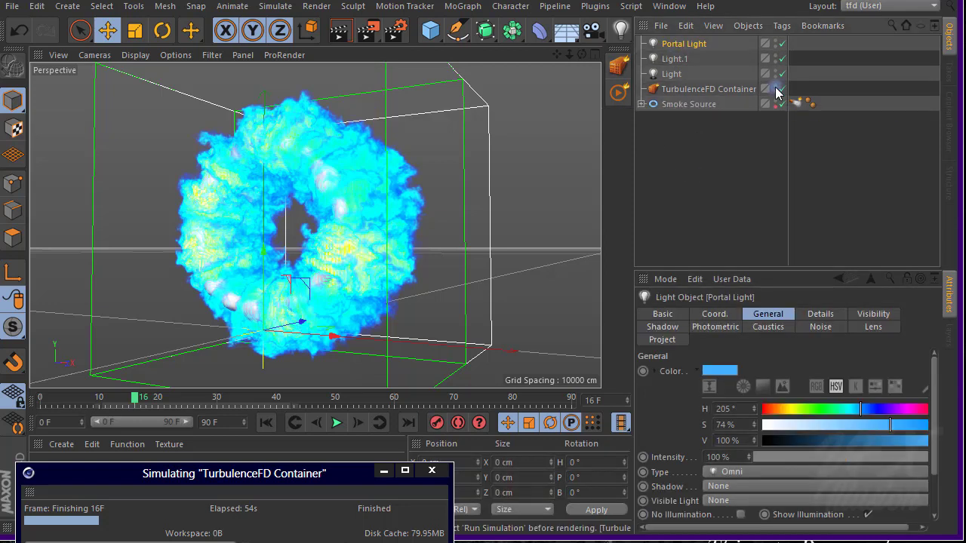
click(775, 87)
alt+drag(289, 300, 290, 326)
alt+right_drag(290, 327, 320, 330)
alt+middle_drag(320, 331, 323, 341)
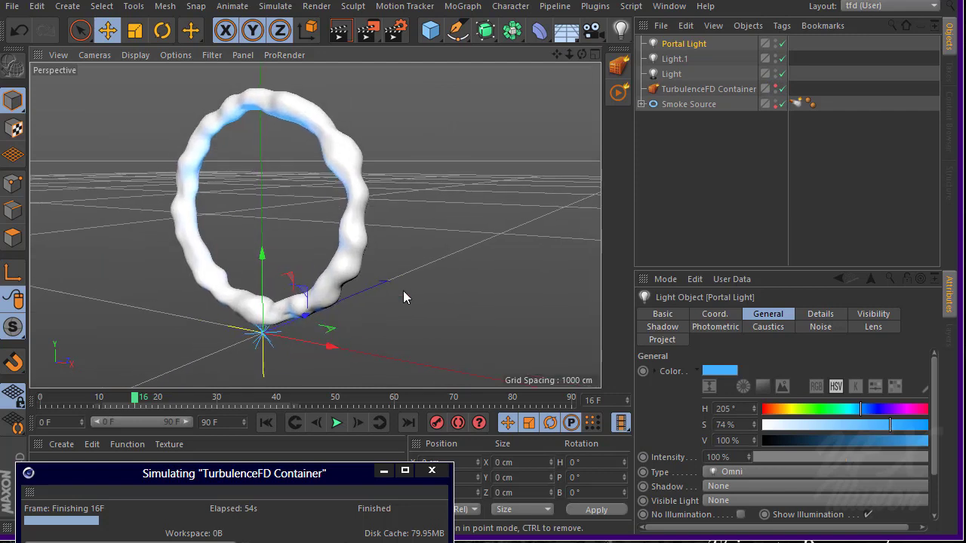
- Duplicate the Portal Light
click(689, 47)
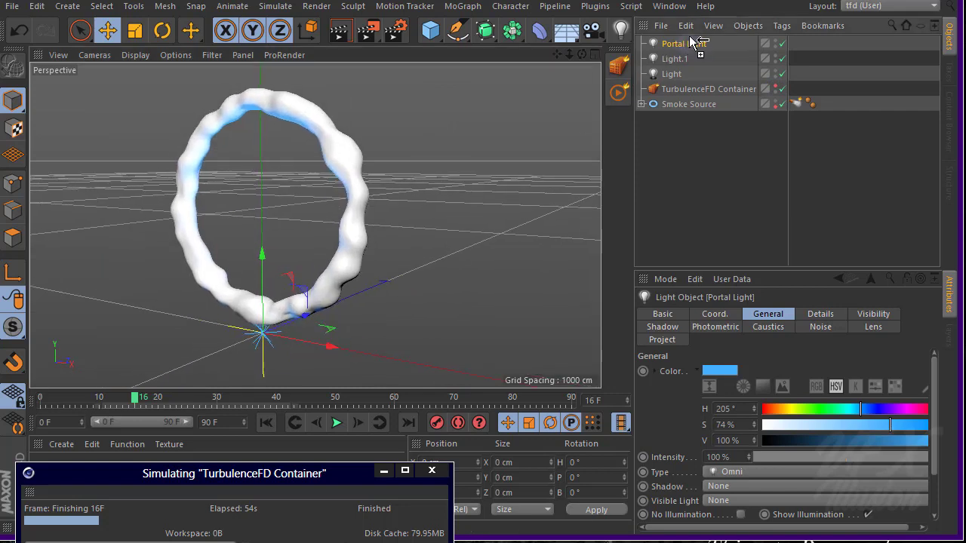
key(ctrl+c)
key(ctrl+v)
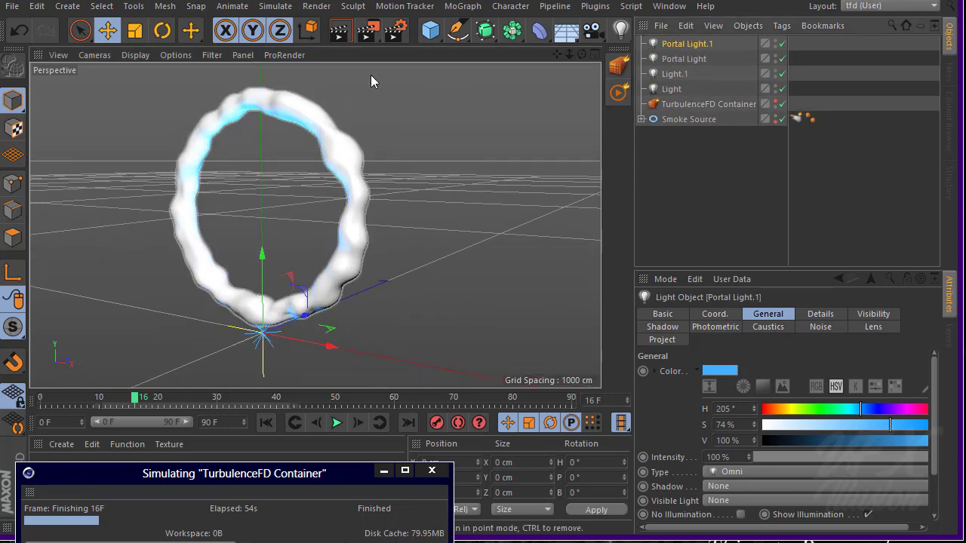
- Add a MoGraph Cloner in Object mode with the Smoke Source as its object
click(463, 6)
click(496, 167)
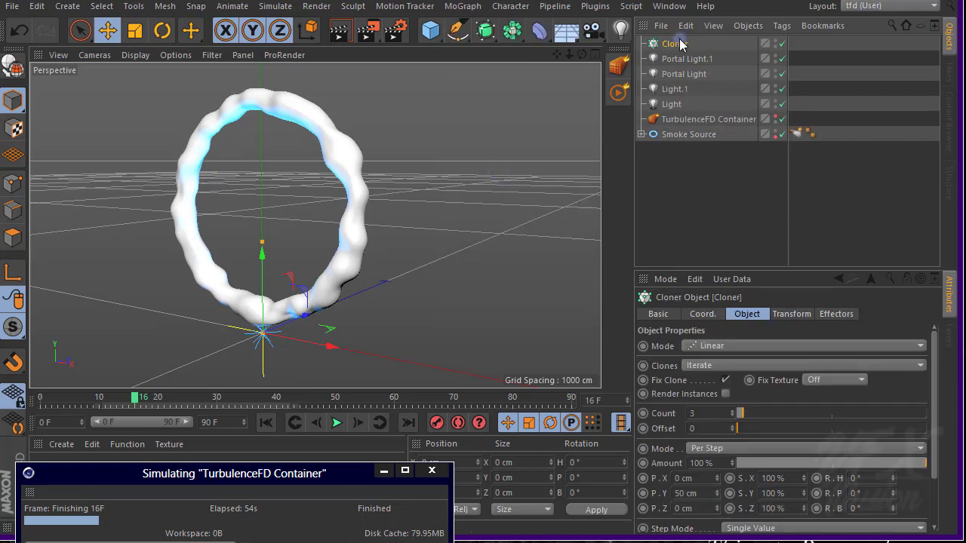
click(736, 345)
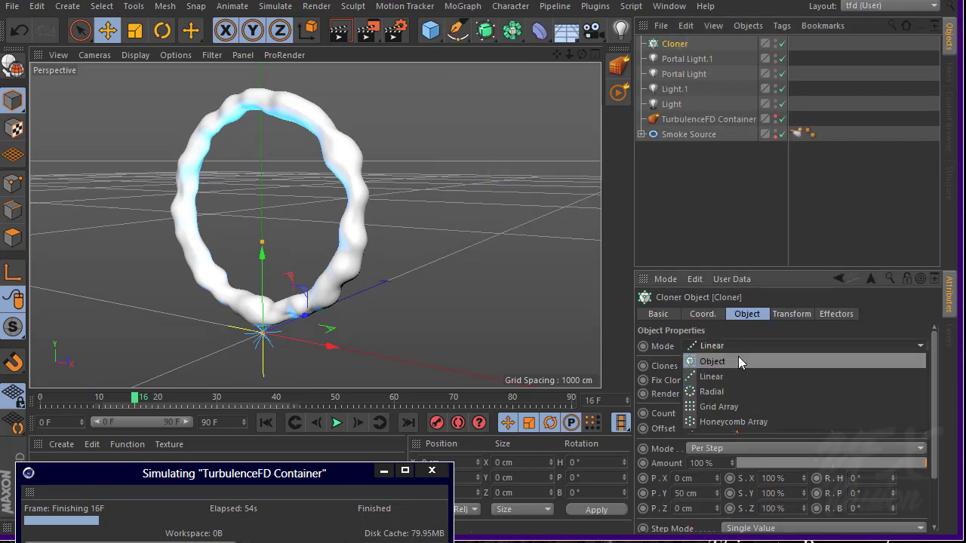
click(739, 363)
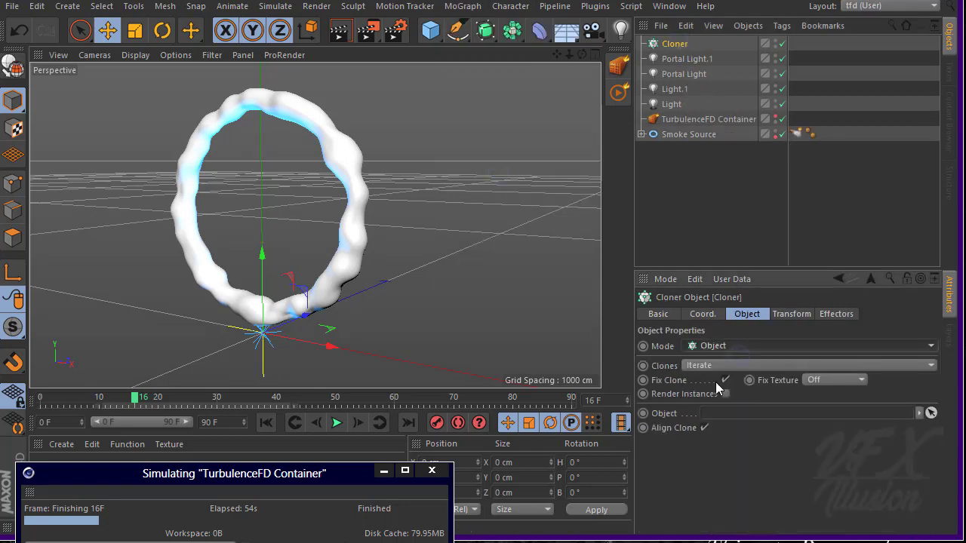
click(932, 413)
click(682, 135)
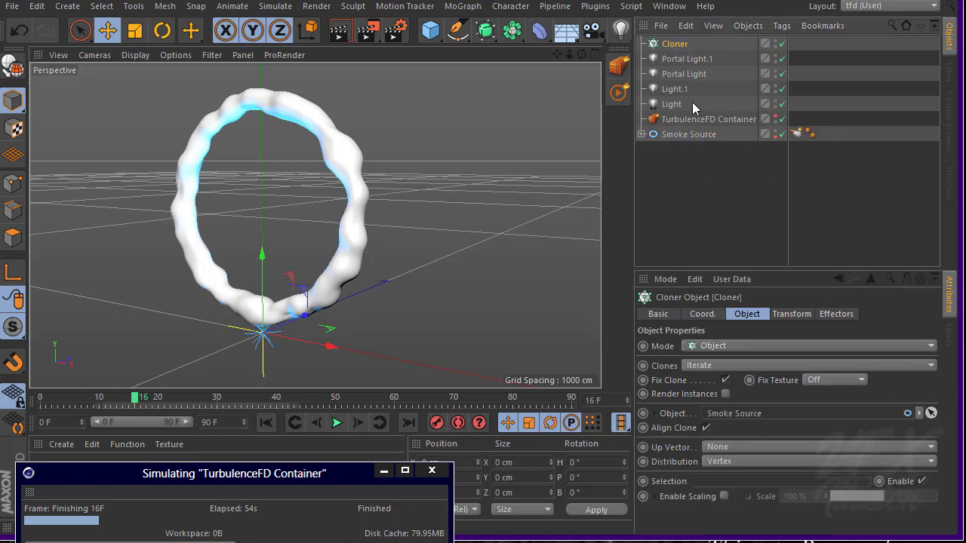
- Make Portal Light.1 a child of the Cloner and set the clone distribution to Surface
click(680, 63)
drag(670, 64, 668, 43)
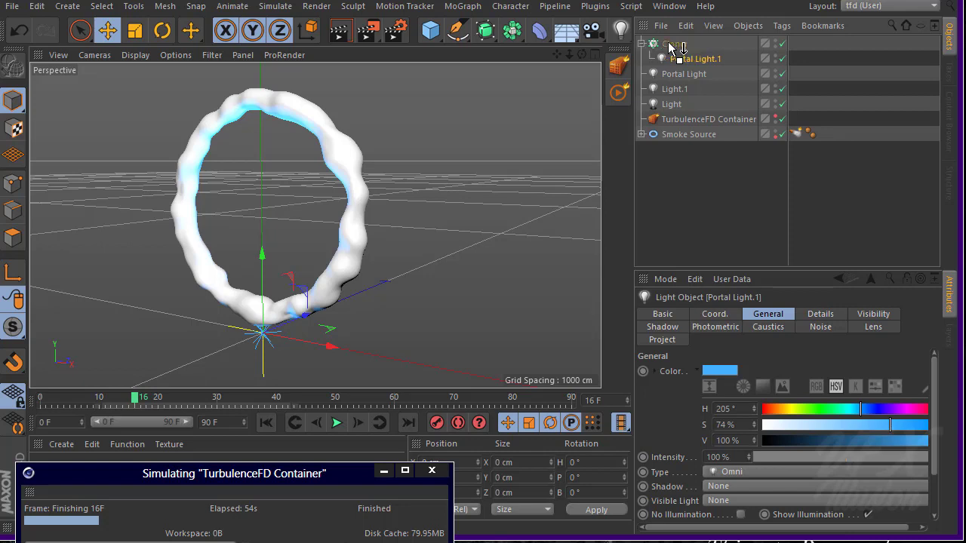
click(679, 42)
click(683, 70)
click(679, 46)
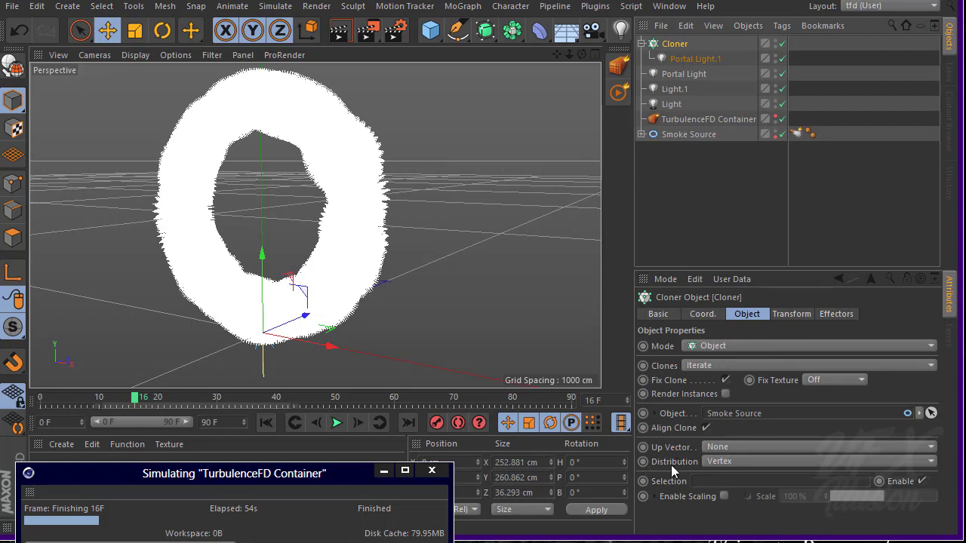
click(729, 461)
click(724, 519)
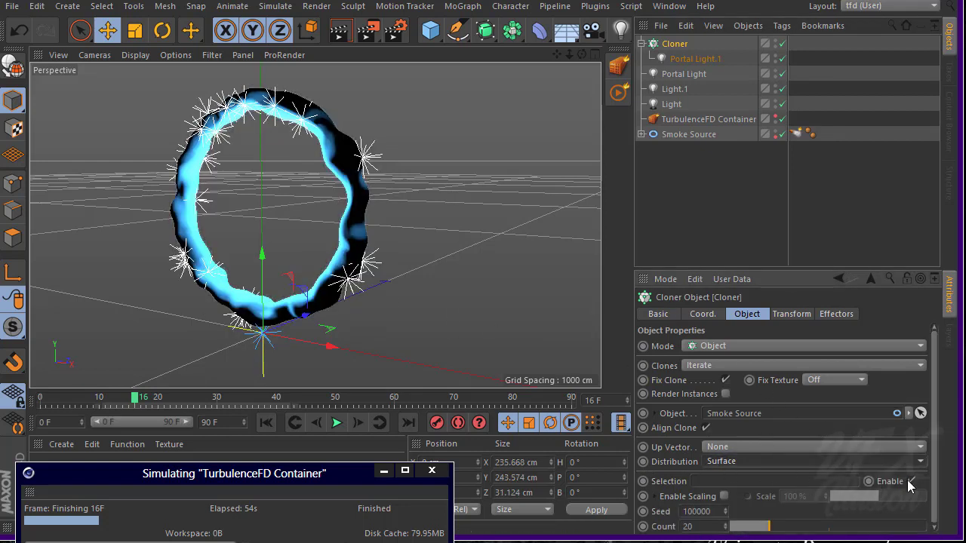
drag(936, 393, 937, 438)
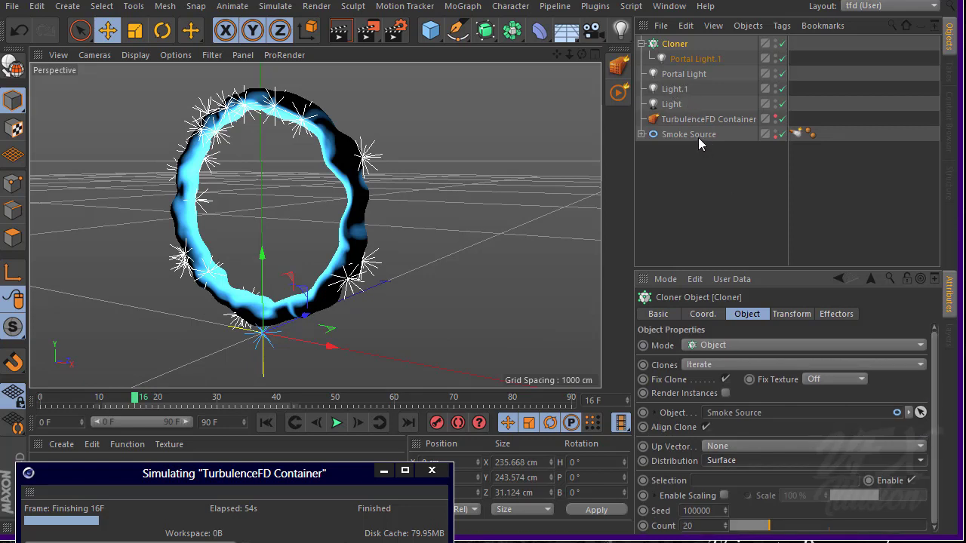
- Give Portal Light.1 an Inverse Square (Physically Accurate) falloff with a radius/decay of 20 cm
click(688, 59)
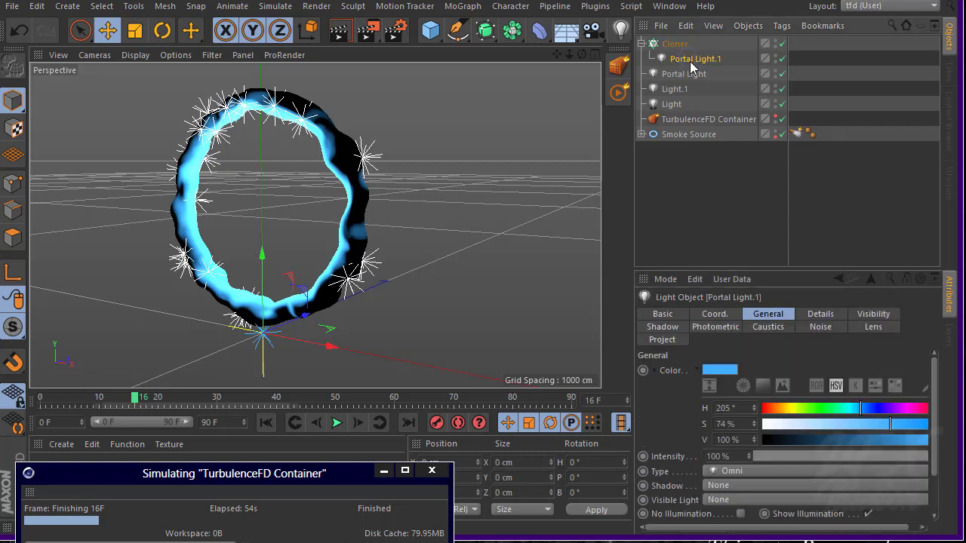
click(827, 313)
click(760, 465)
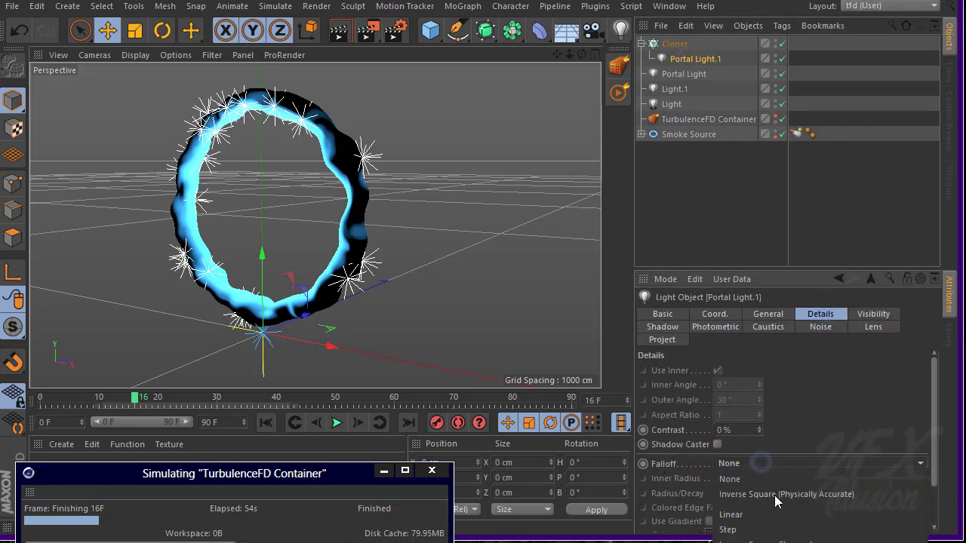
click(765, 494)
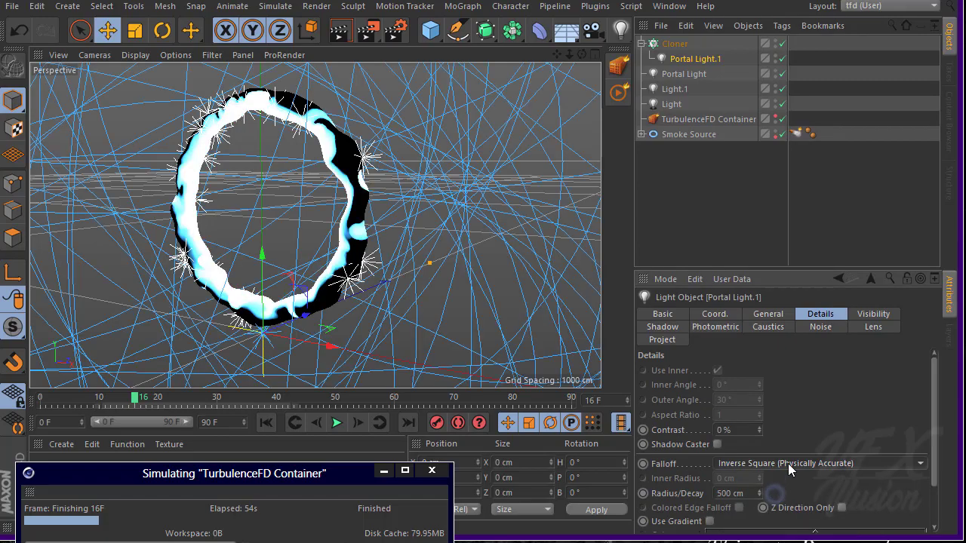
drag(934, 392, 935, 418)
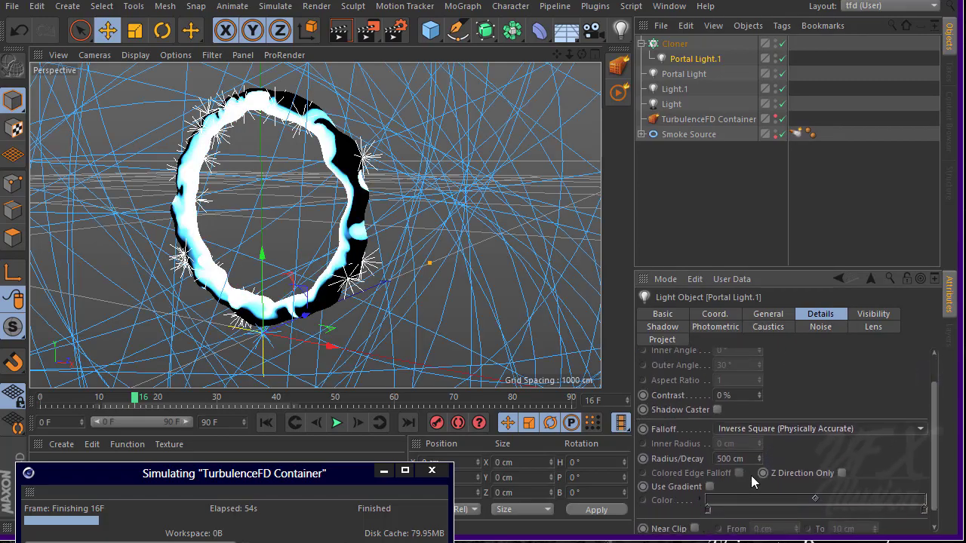
drag(759, 460, 759, 523)
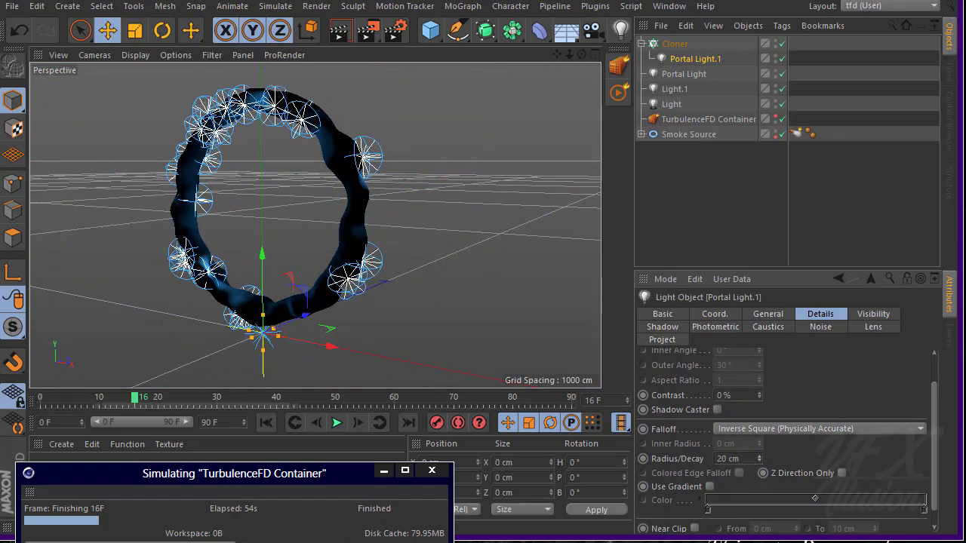
- Play and scrub the animation to check how the cloned lights sit on the moving ring, stopping at frame 15
click(336, 423)
click(344, 425)
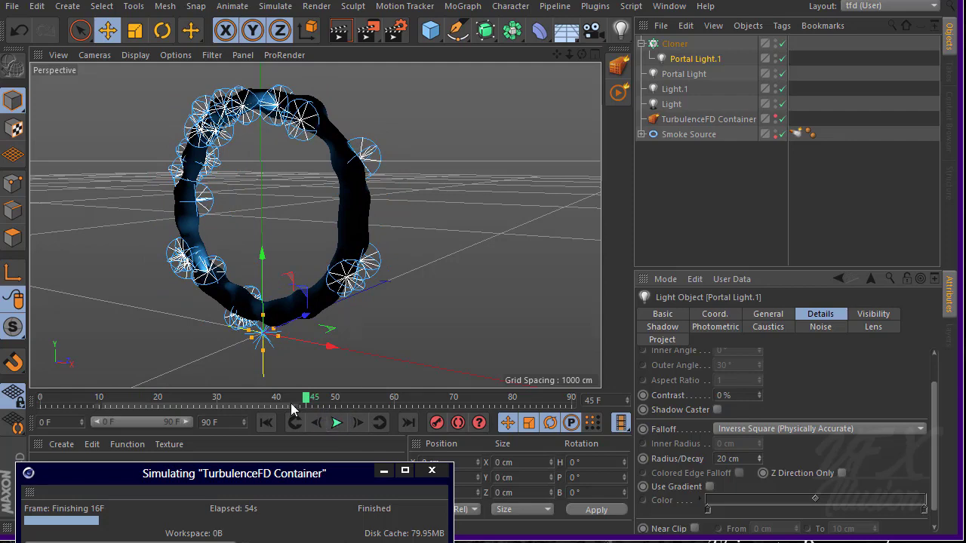
drag(291, 403, 41, 402)
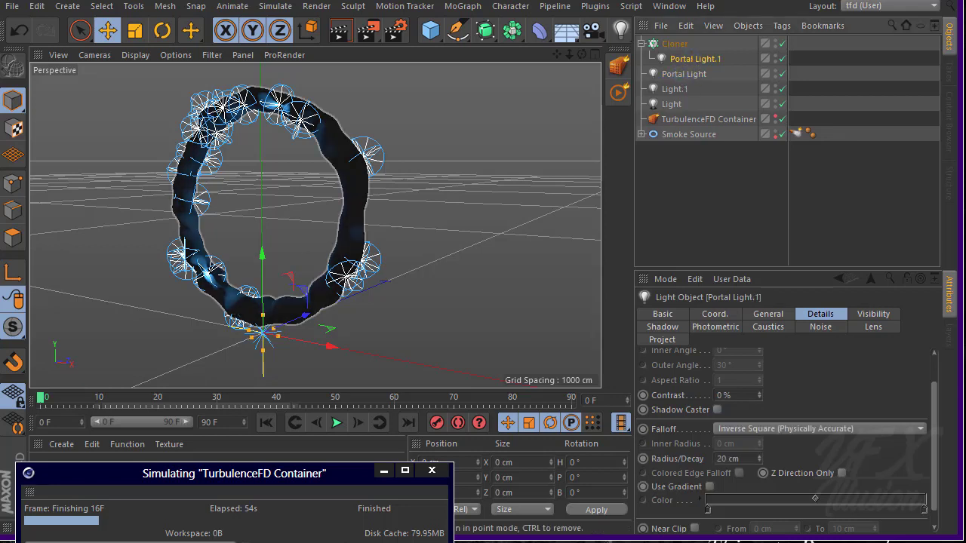
scroll(936, 423, up, 2)
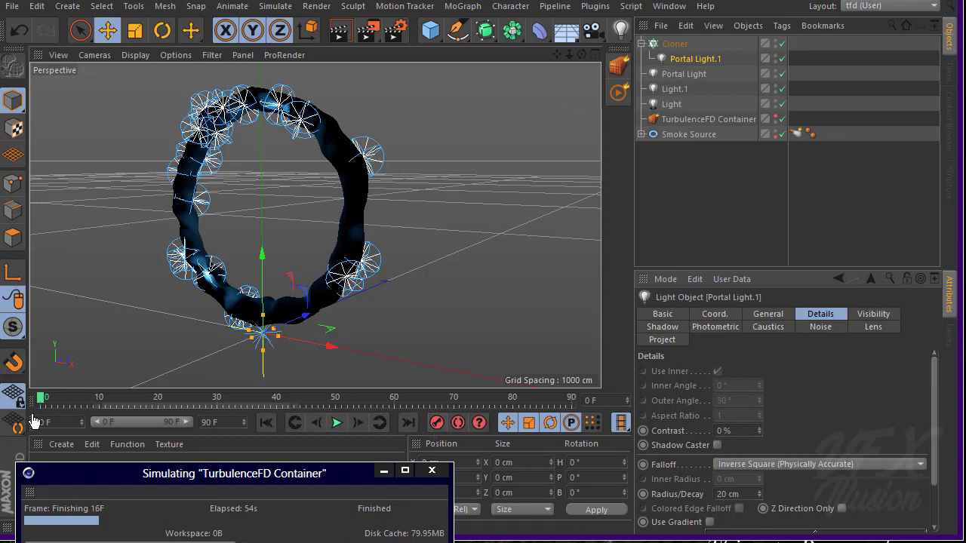
drag(83, 403, 128, 403)
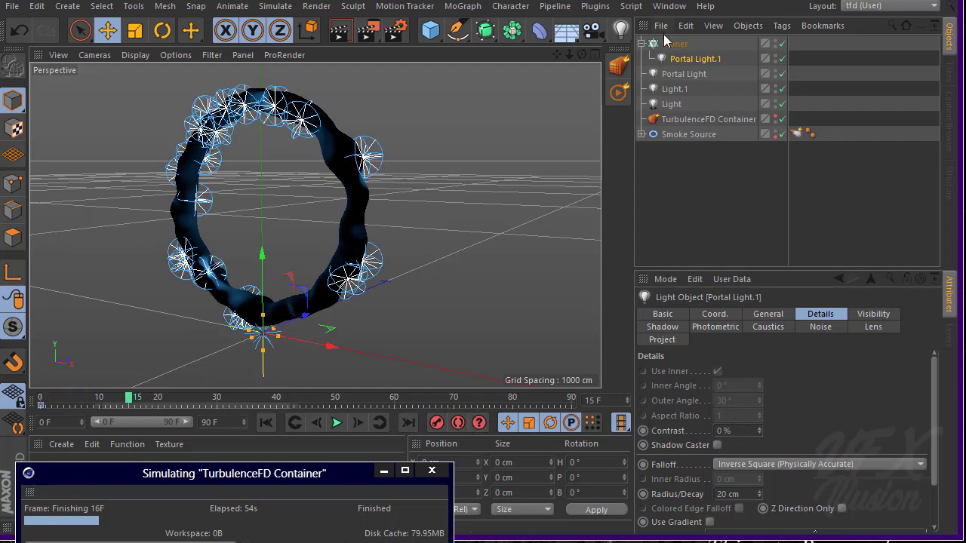
- Set Portal Light.1's intensity to 0% at frame 0 and record a keyframe for it
click(768, 316)
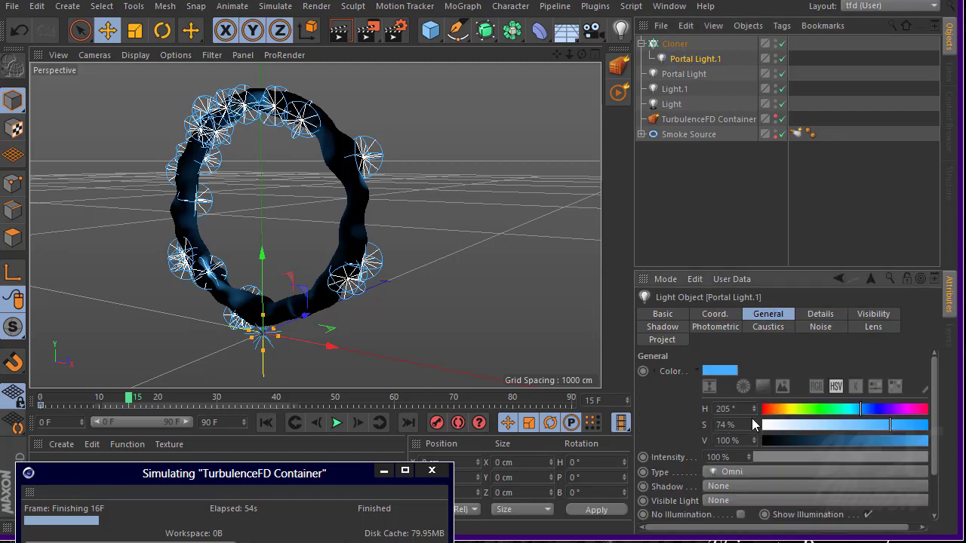
drag(48, 407, 8, 409)
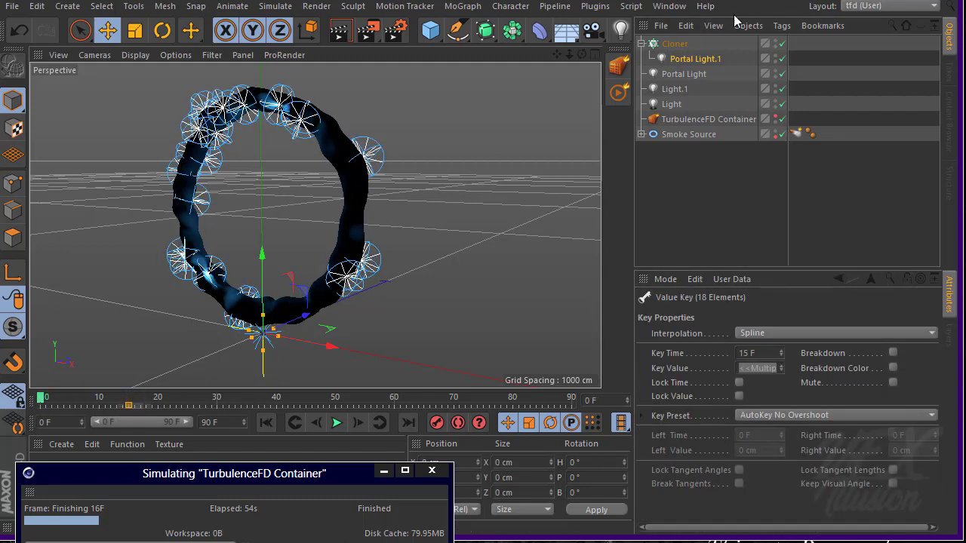
click(705, 61)
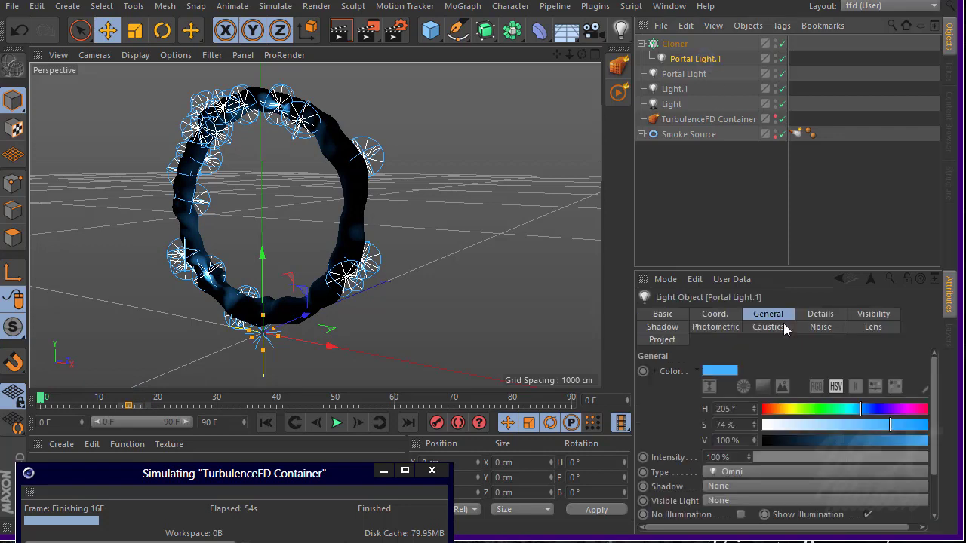
click(732, 457)
text(0)
key(Return)
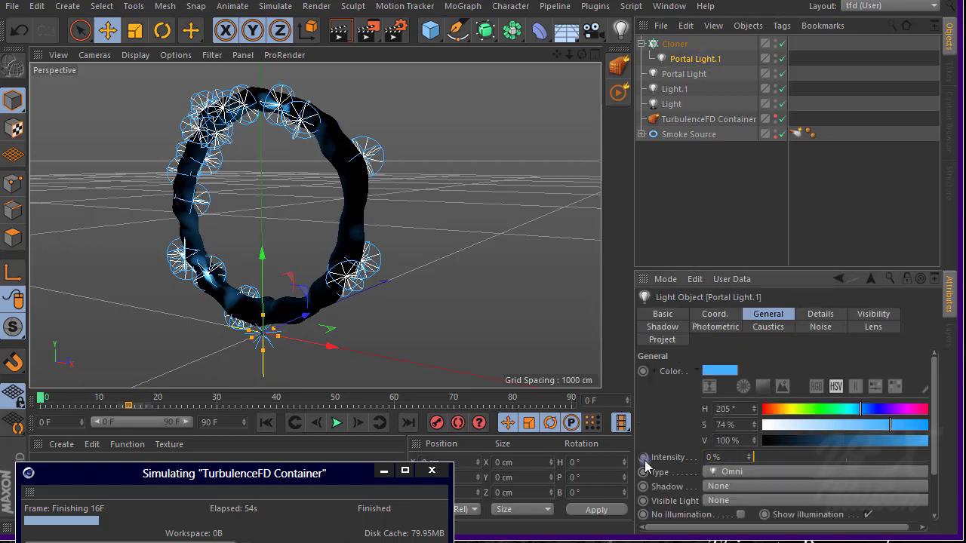
ctrl+click(643, 457)
- Keyframe Portal Light.1's intensity at 100% on frame 15 and back to 0% on frame 33
drag(43, 398, 128, 398)
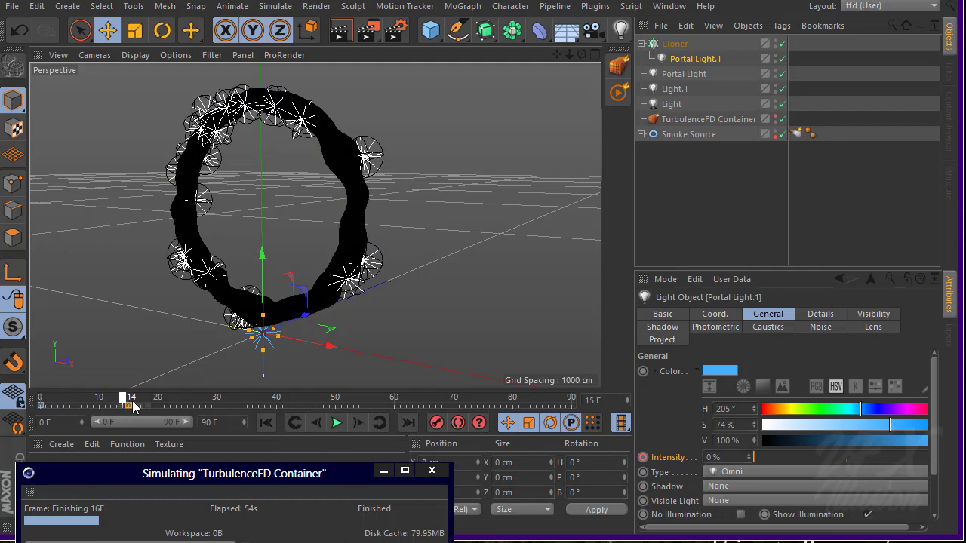
drag(830, 457, 929, 457)
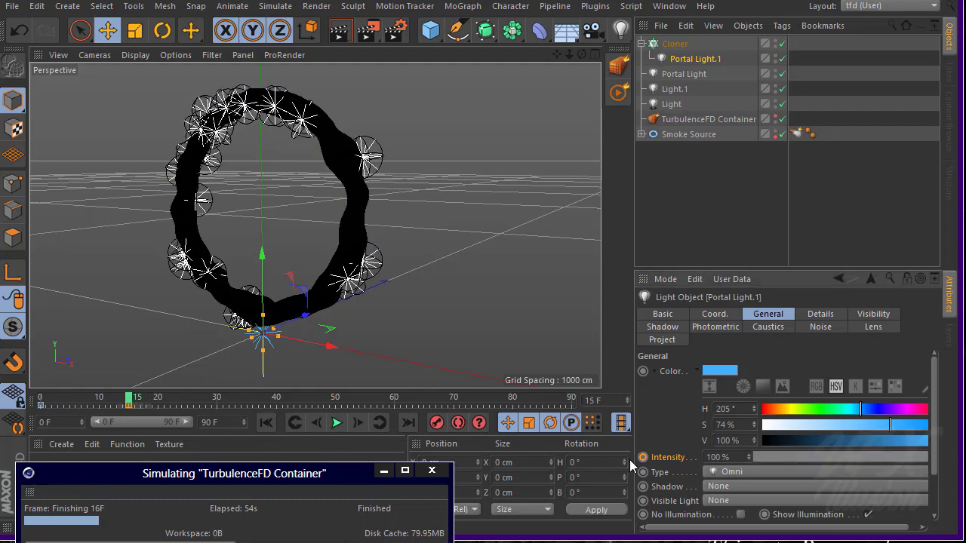
ctrl+click(642, 457)
drag(155, 398, 237, 400)
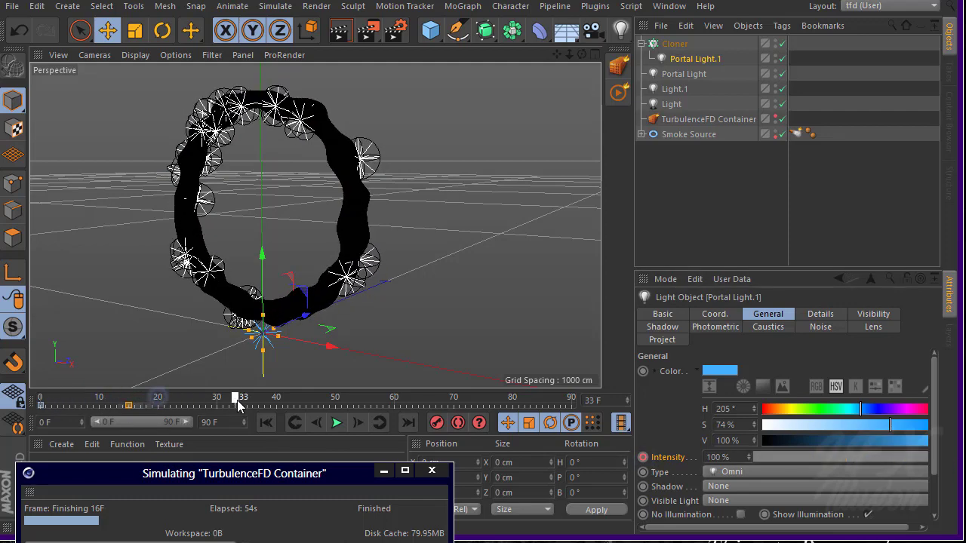
drag(788, 457, 704, 459)
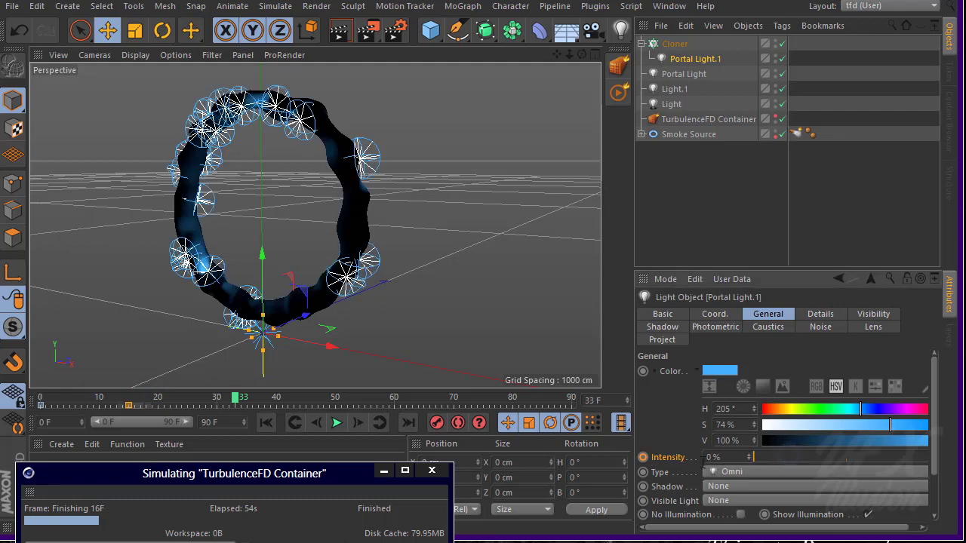
ctrl+click(643, 457)
- Add a MoGraph Step effector to the Cloner
mouse_move(158, 398)
mouse_down()
mouse_move(11, 399)
mouse_move(243, 400)
mouse_move(62, 408)
mouse_move(165, 407)
mouse_up()
alt+drag(343, 200, 338, 219)
click(675, 44)
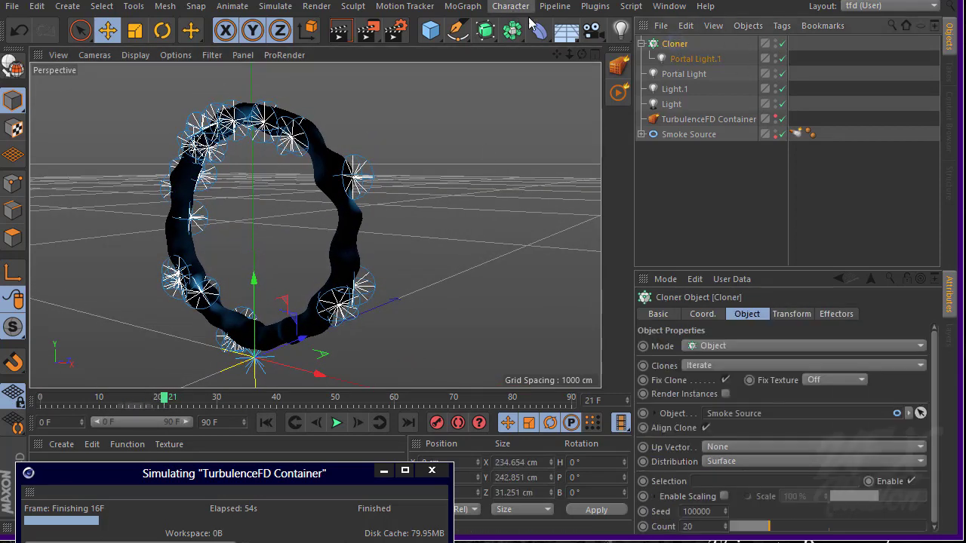
click(460, 7)
mouse_move(470, 33)
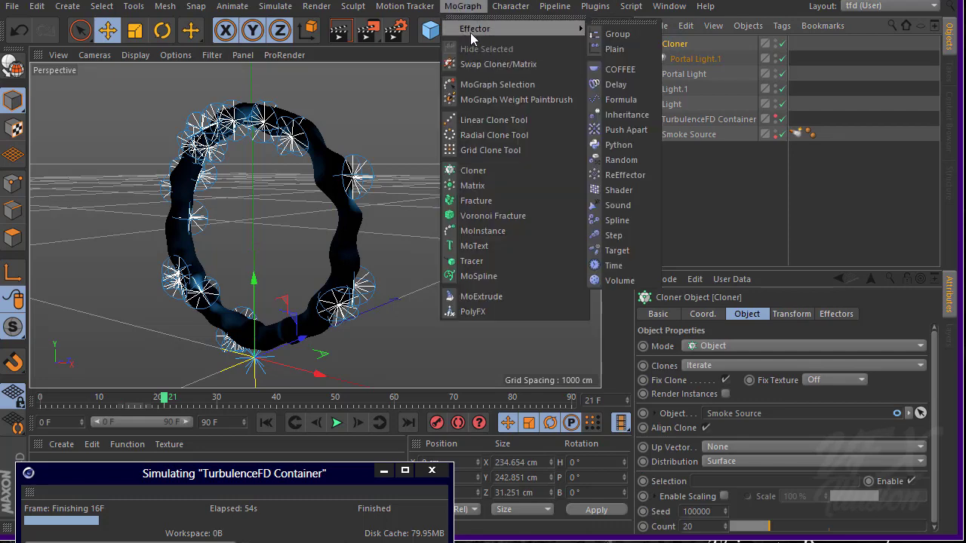
click(636, 233)
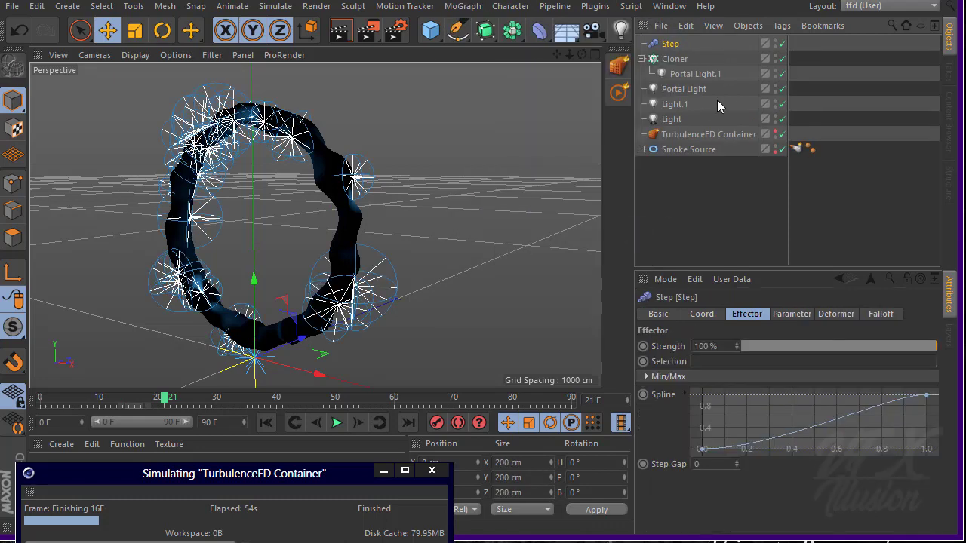
- Set the Step effector's Time Offset parameter to 60 F
click(792, 314)
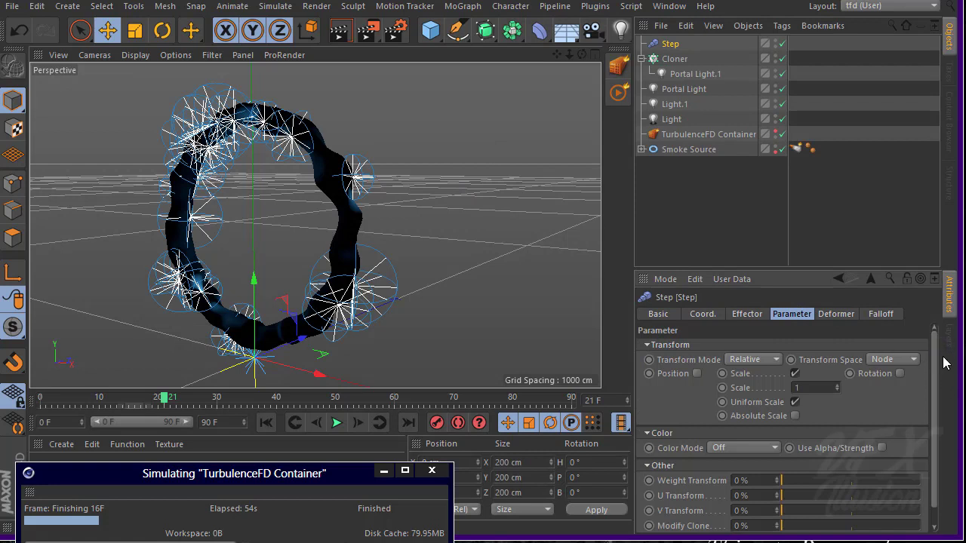
drag(935, 387, 938, 462)
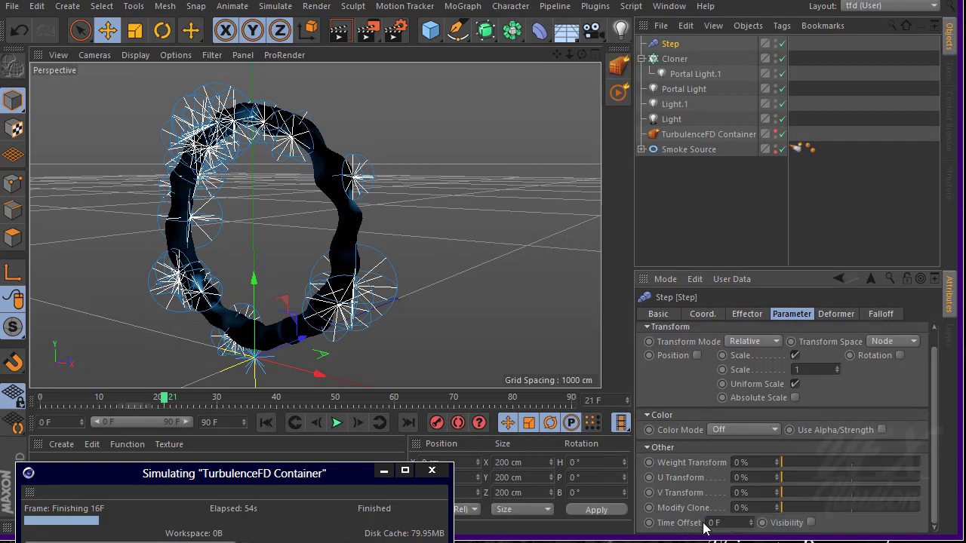
click(727, 522)
text(60)
key(Return)
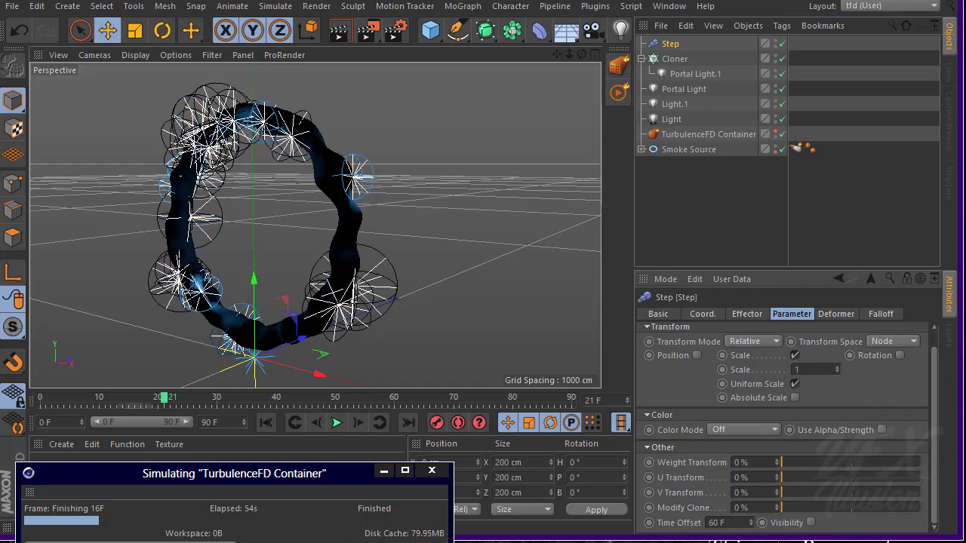
- Play the animation to check how the cloned lights flicker around the ring, stopping at frame 60
click(337, 423)
click(695, 205)
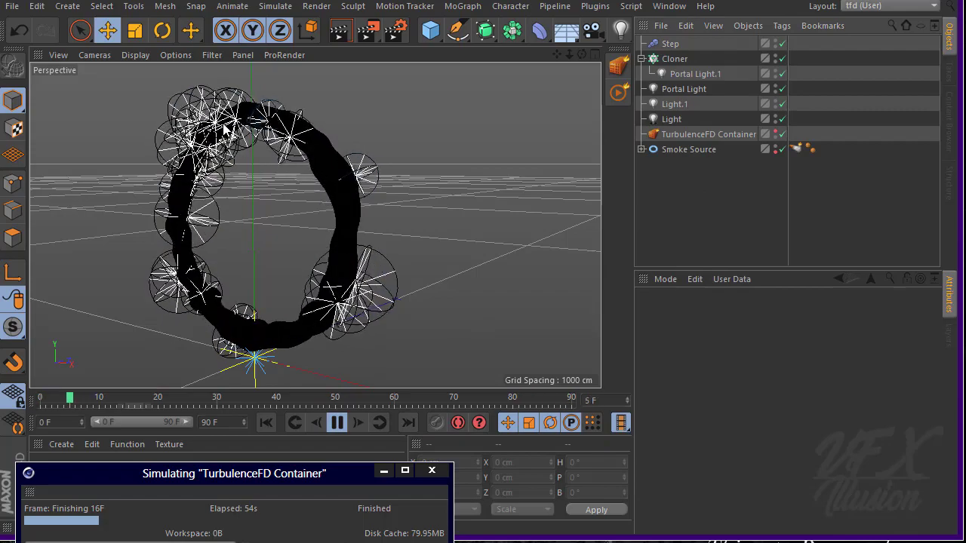
click(337, 422)
- Move Portal Light.1's closing 0% intensity keyframe to frame 24 and its 100% keyframe to frame 10
click(688, 73)
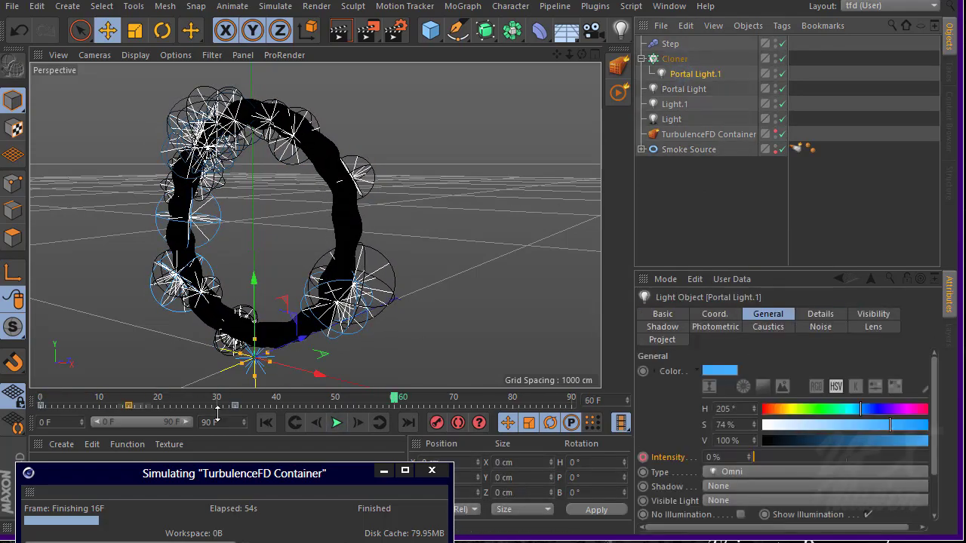
drag(260, 405, 182, 410)
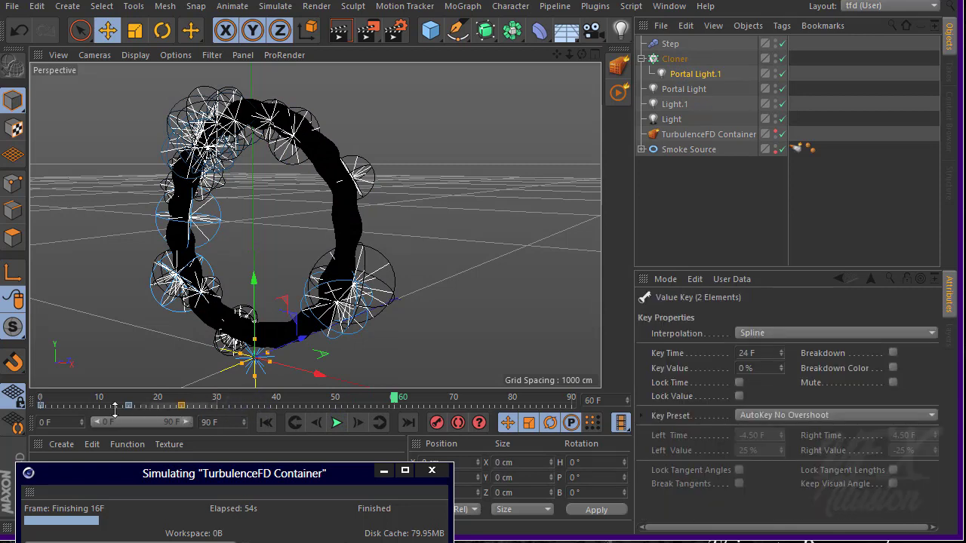
click(94, 406)
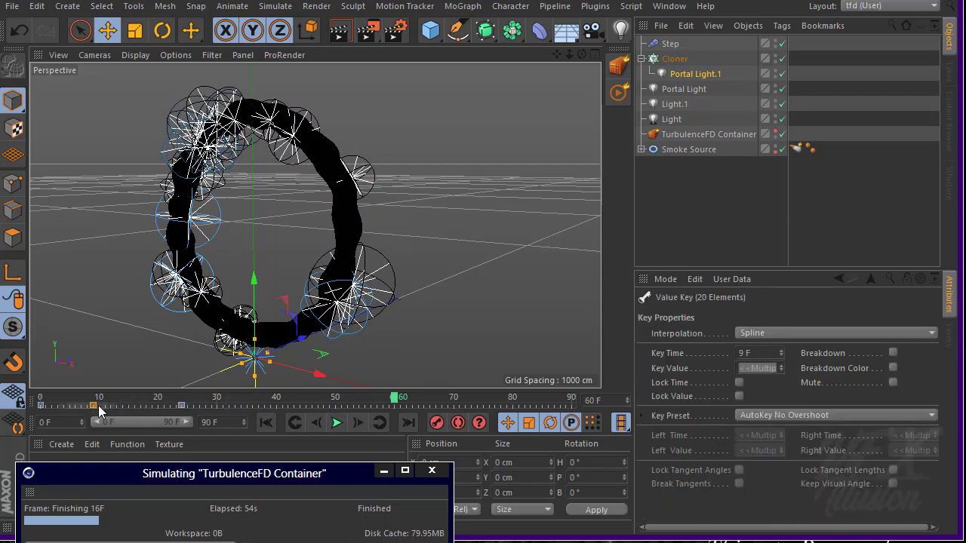
drag(98, 410, 101, 410)
click(725, 219)
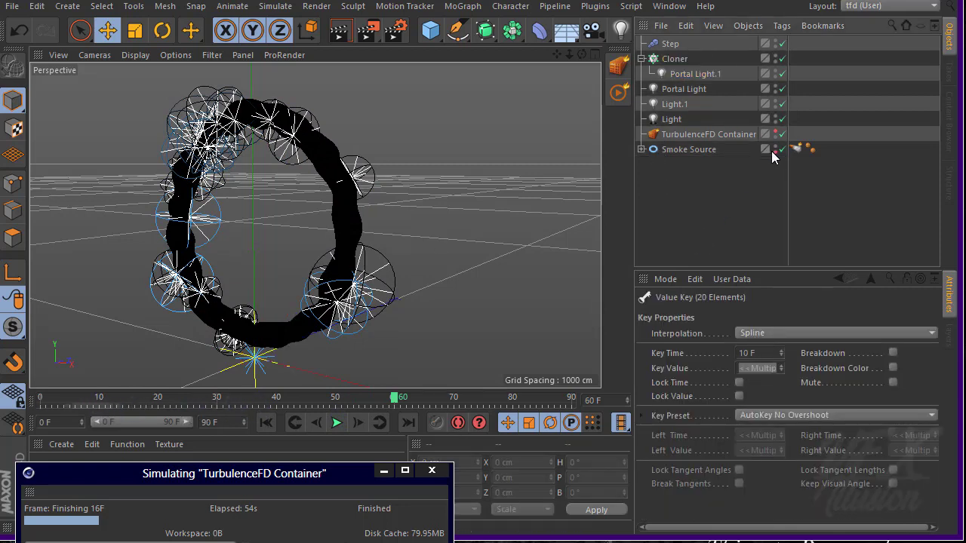
- Make the TurbulenceFD Container visible in the viewport and render the whole smoke ring at frame 16
click(775, 132)
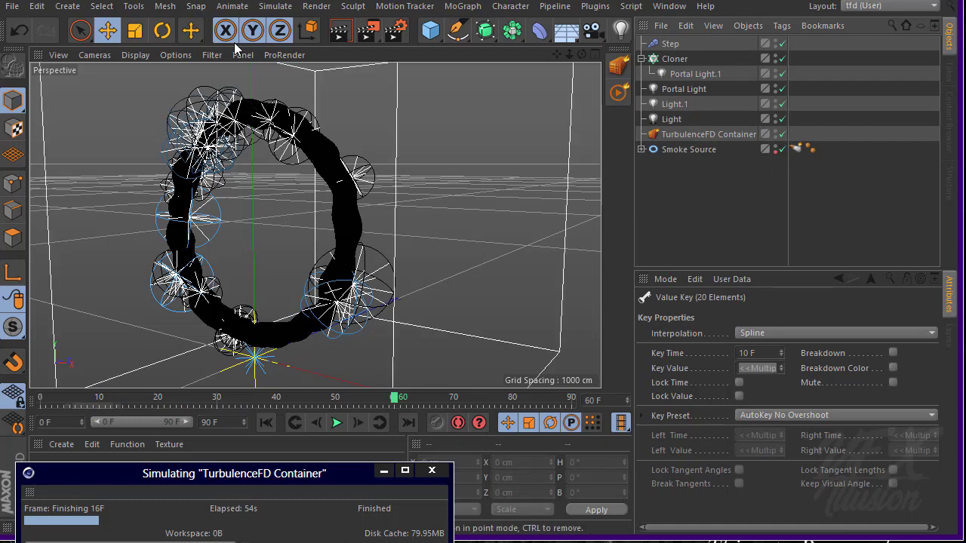
click(341, 32)
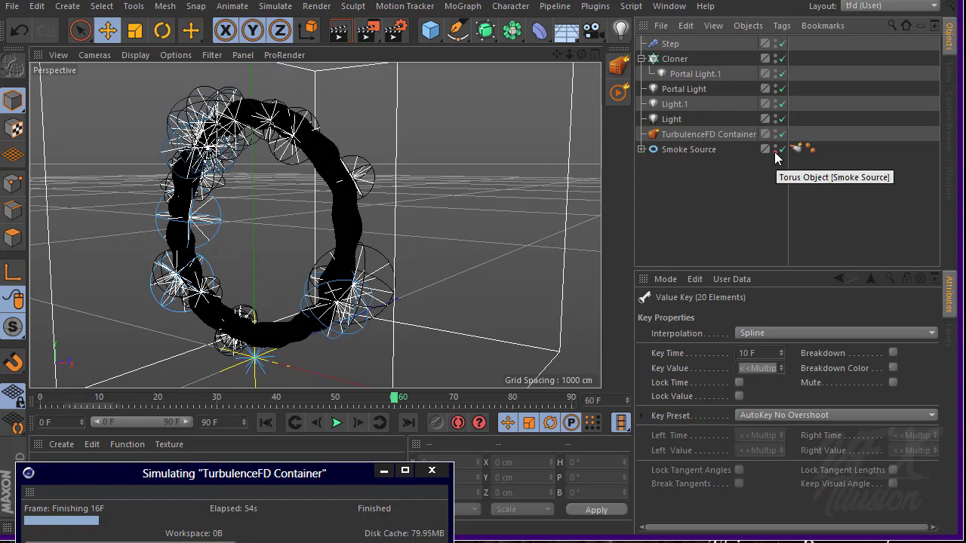
alt+drag(177, 244, 173, 238)
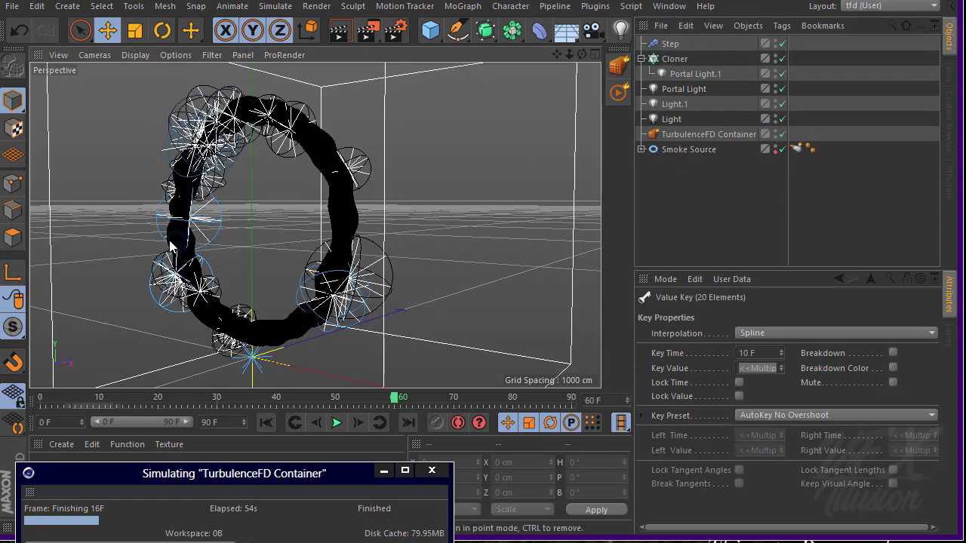
drag(111, 399, 134, 408)
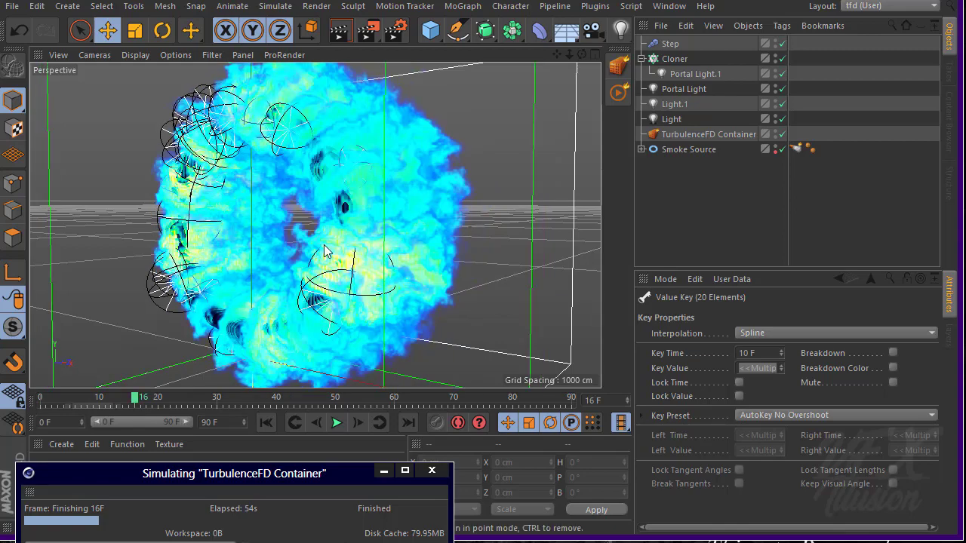
scroll(327, 252, down, 4)
scroll(327, 252, up, 1)
alt+drag(328, 252, 310, 252)
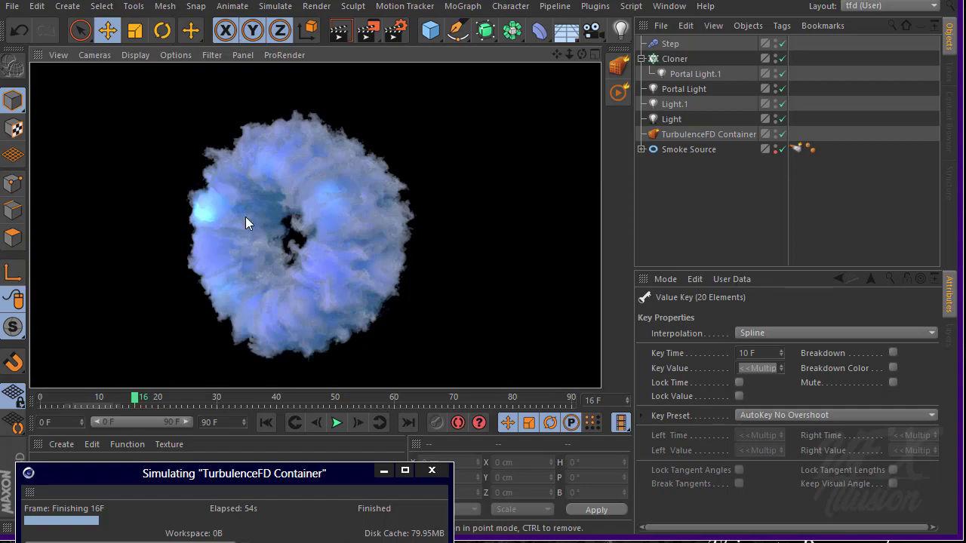
- Render the viewport at frame 15 from a new angle to check the cloned lights inside the smoke
alt+drag(334, 225, 373, 233)
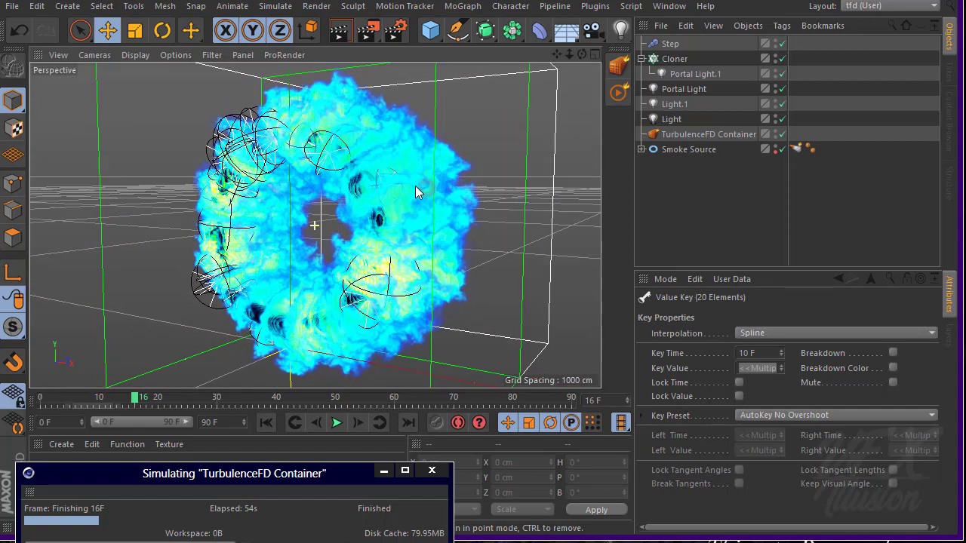
click(149, 403)
mouse_move(149, 404)
mouse_down()
mouse_move(157, 404)
mouse_move(136, 406)
mouse_move(146, 408)
mouse_up()
alt+drag(327, 234, 202, 245)
drag(145, 403, 127, 403)
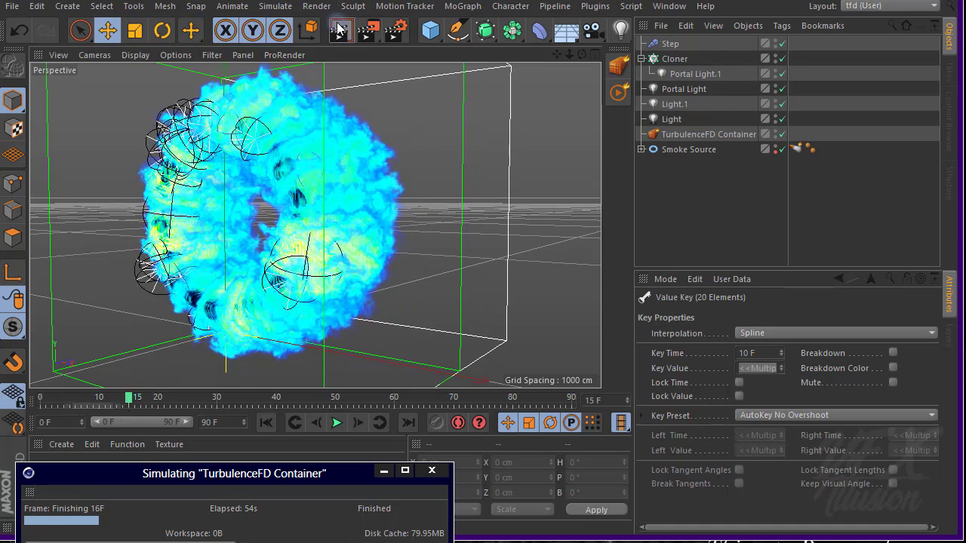
key(ctrl+r)
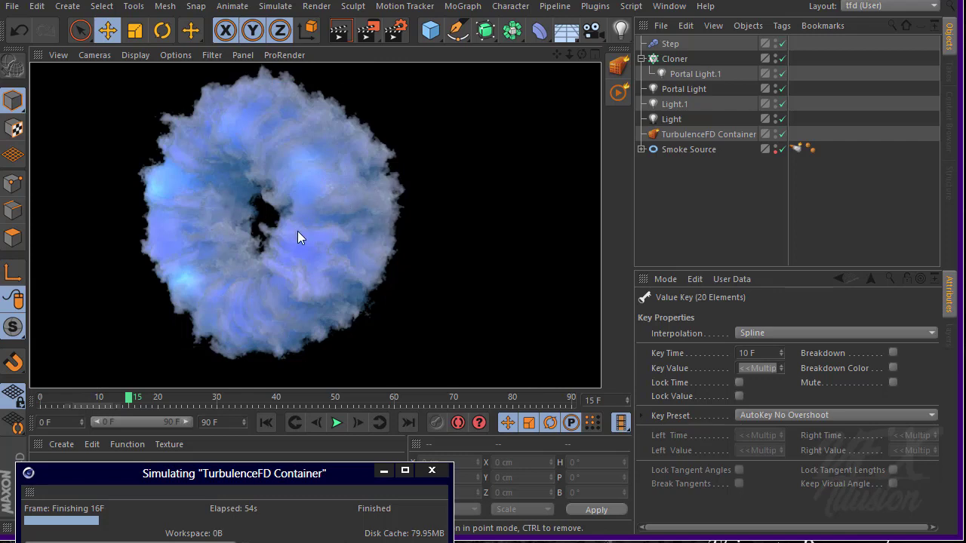
alt+drag(298, 232, 348, 246)
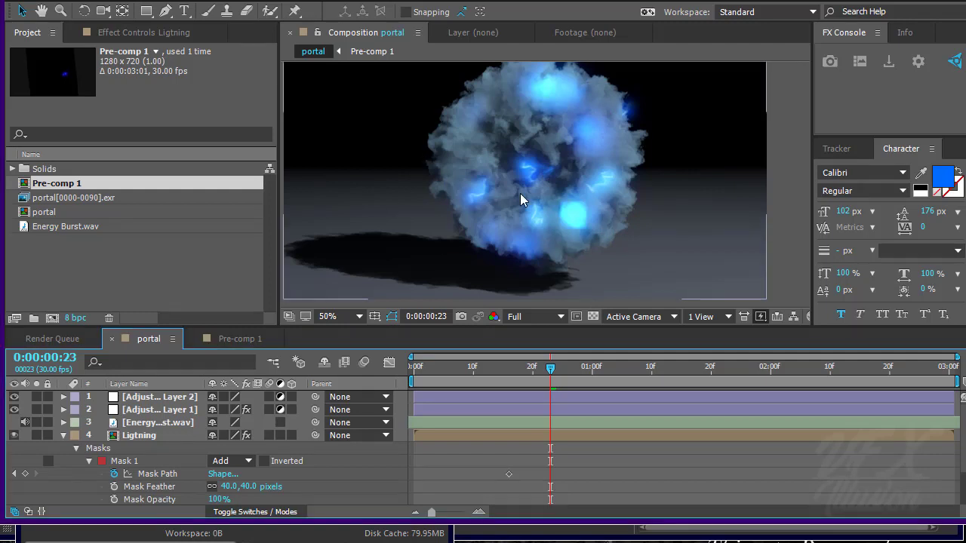
- Switch to After Effects and solo the portal[0000-0090].exr layer in the portal composition
scroll(520, 193, up, 2)
scroll(186, 443, down, 2)
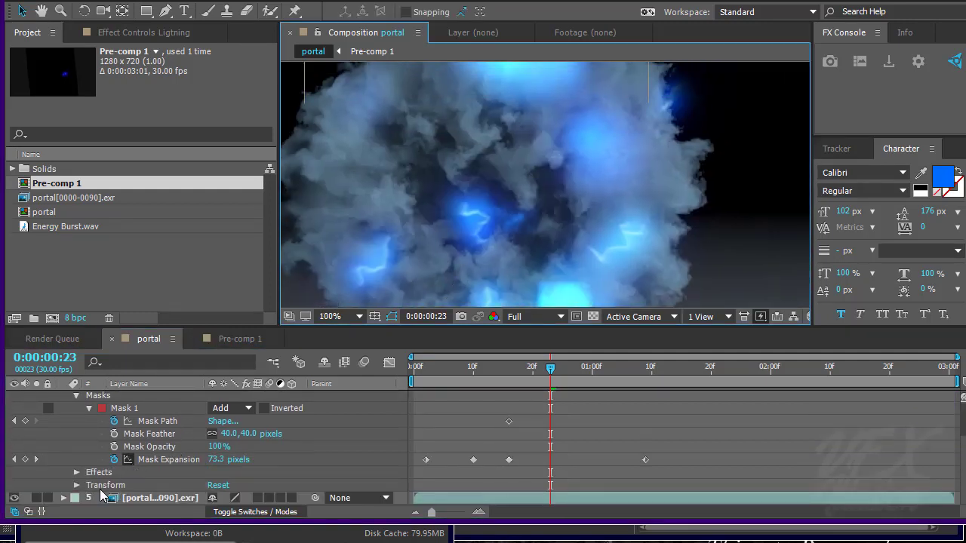
scroll(587, 186, down, 3)
scroll(570, 214, up, 3)
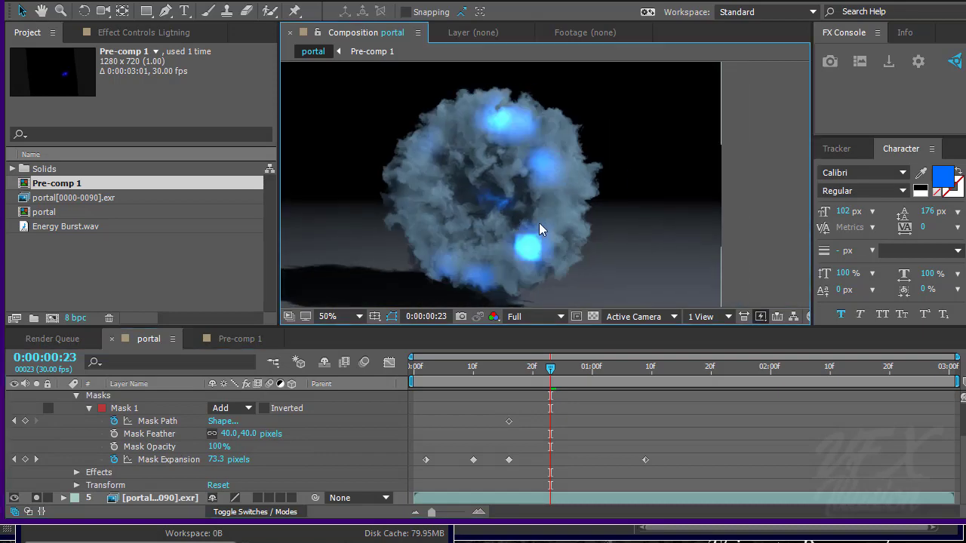
- Examine the soloed portal render up close at several times, including 0:00:01:14 and 0:00:01:06, for the lights glowing inside the smoke
scroll(534, 234, down, 2)
drag(445, 366, 676, 367)
scroll(563, 224, up, 4)
scroll(563, 223, down, 3)
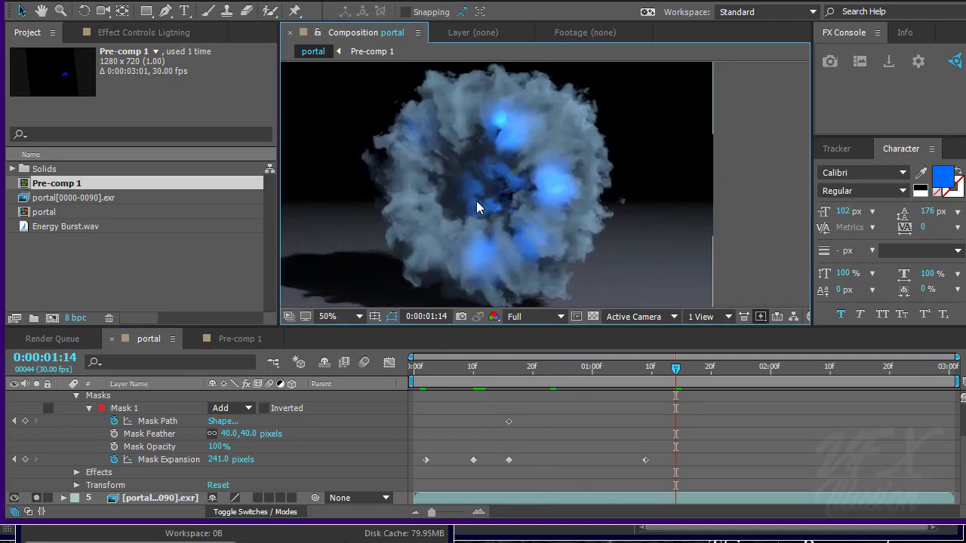
scroll(513, 204, up, 2)
scroll(505, 221, down, 1)
middle_drag(506, 221, 474, 252)
scroll(502, 203, up, 1)
scroll(507, 216, down, 1)
drag(441, 371, 628, 385)
scroll(582, 188, up, 1)
scroll(446, 195, down, 1)
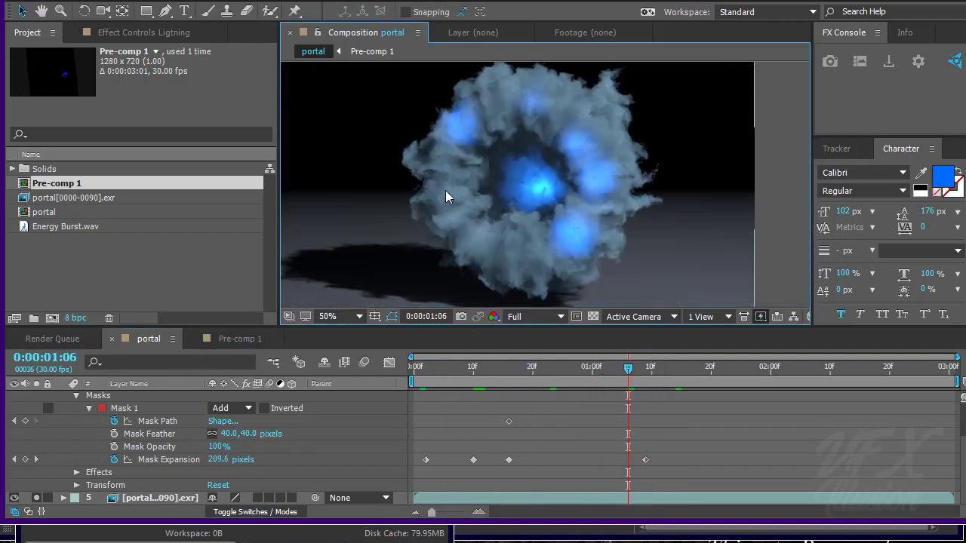
scroll(483, 139, up, 2)
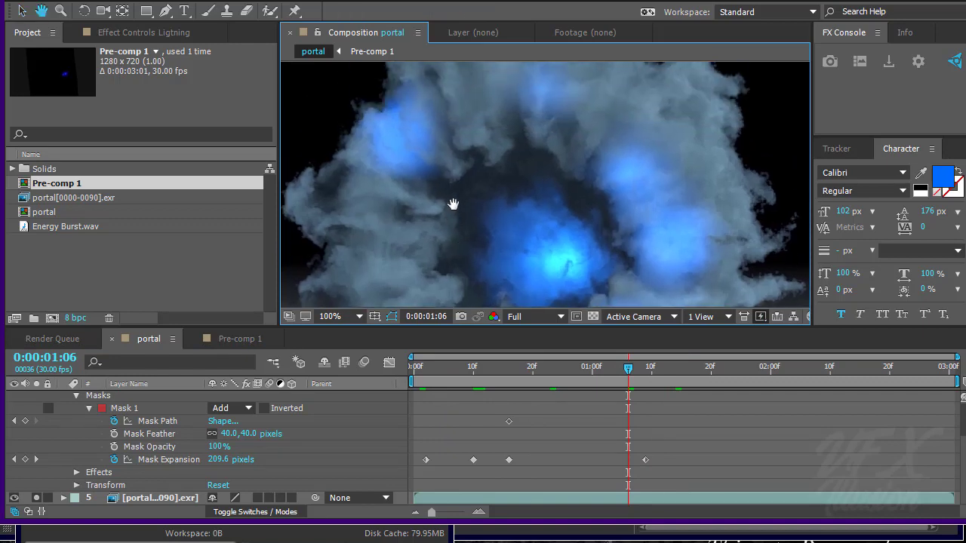
scroll(53, 445, up, 2)
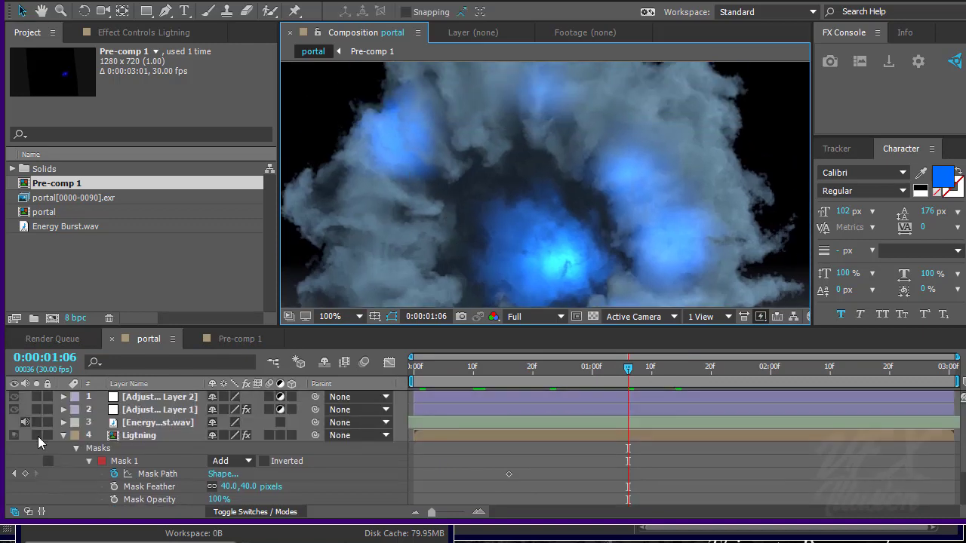
scroll(35, 434, down, 2)
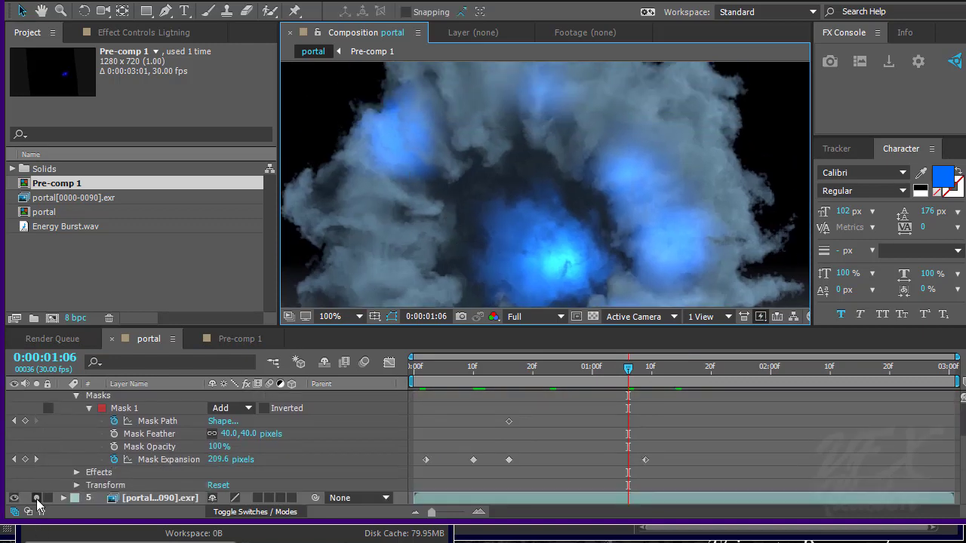
- Unsolo the portal[0000-0090].exr layer and view the whole smoke ring with its lightning at 0:00:01:06
scroll(480, 207, down, 2)
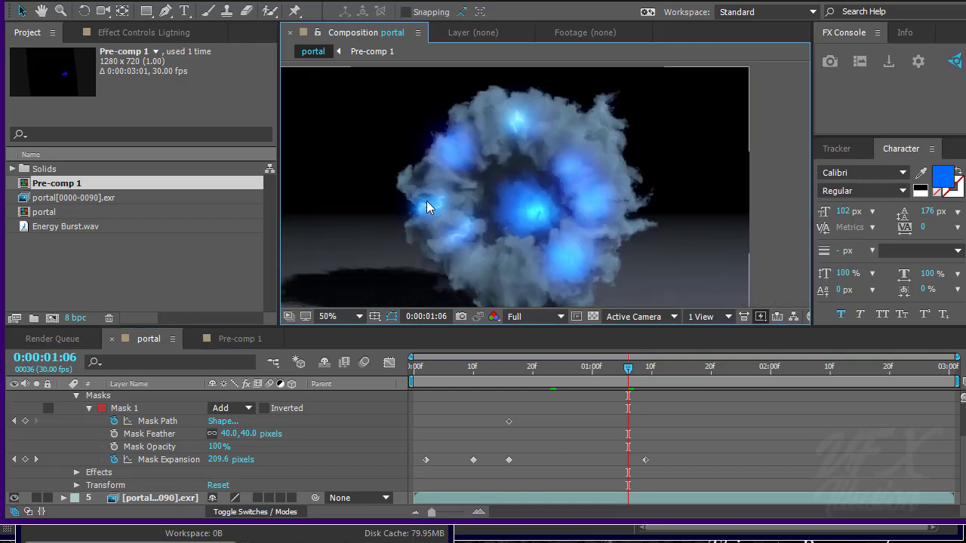
scroll(426, 202, up, 2)
middle_drag(435, 272, 443, 240)
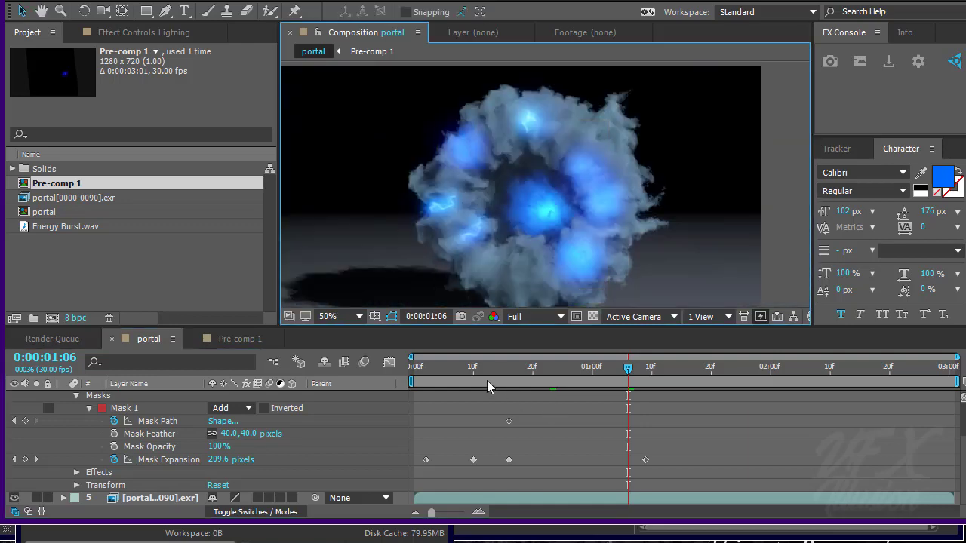
- Examine the portal composite at 0:00:01:28 up close, checking the lightning and blue glow around the hole in the smoke
drag(586, 371, 758, 371)
scroll(642, 211, up, 4)
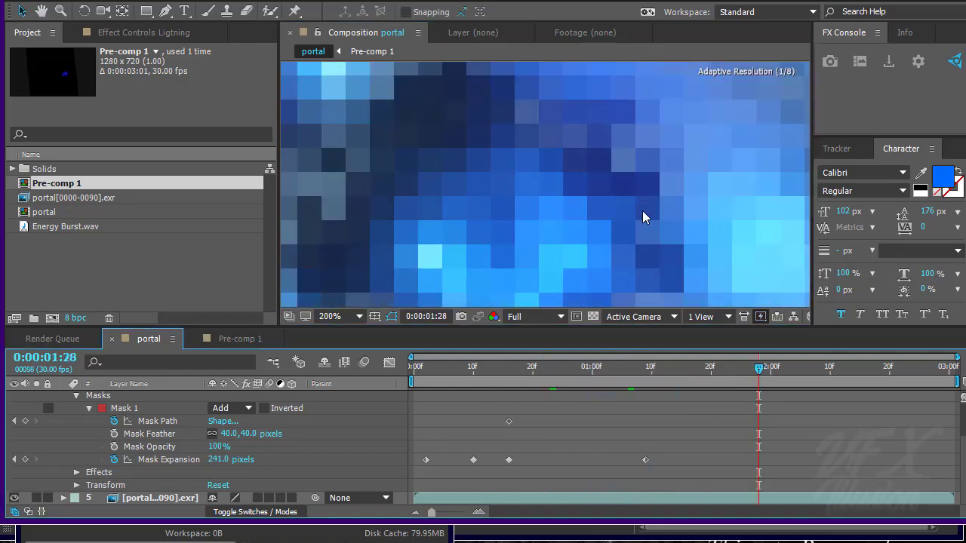
scroll(453, 168, down, 6)
scroll(491, 220, up, 2)
middle_drag(491, 220, 467, 189)
scroll(531, 139, up, 1)
scroll(466, 178, down, 2)
middle_drag(534, 234, 532, 172)
scroll(528, 181, up, 4)
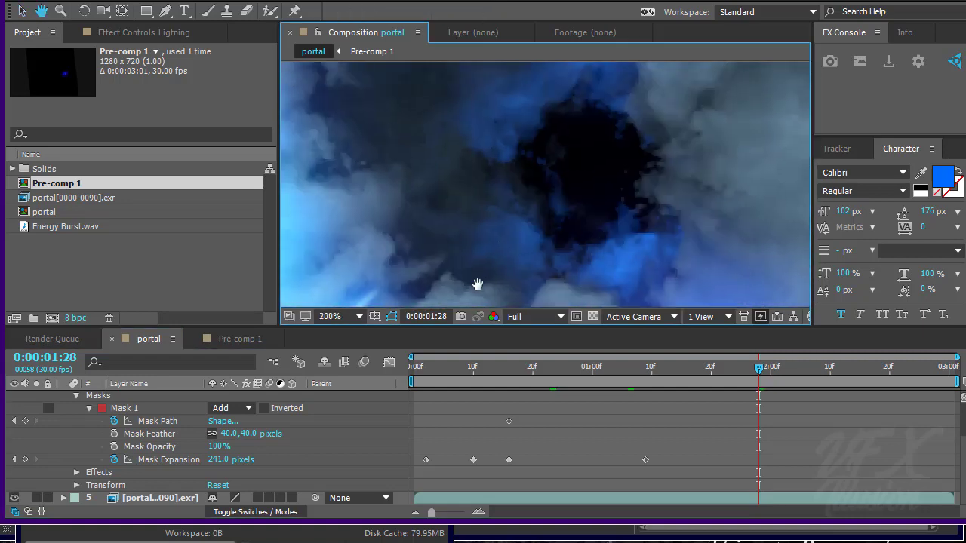
- Open Pre-comp 1, select the Lightining 14 layer and look through the stack of lightning layers
click(240, 338)
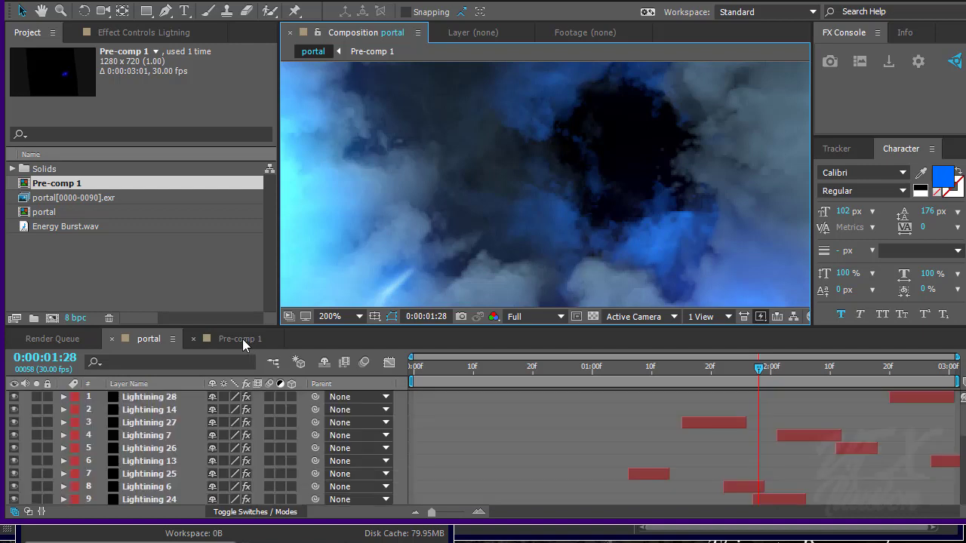
click(147, 410)
scroll(187, 449, down, 1)
scroll(188, 449, up, 3)
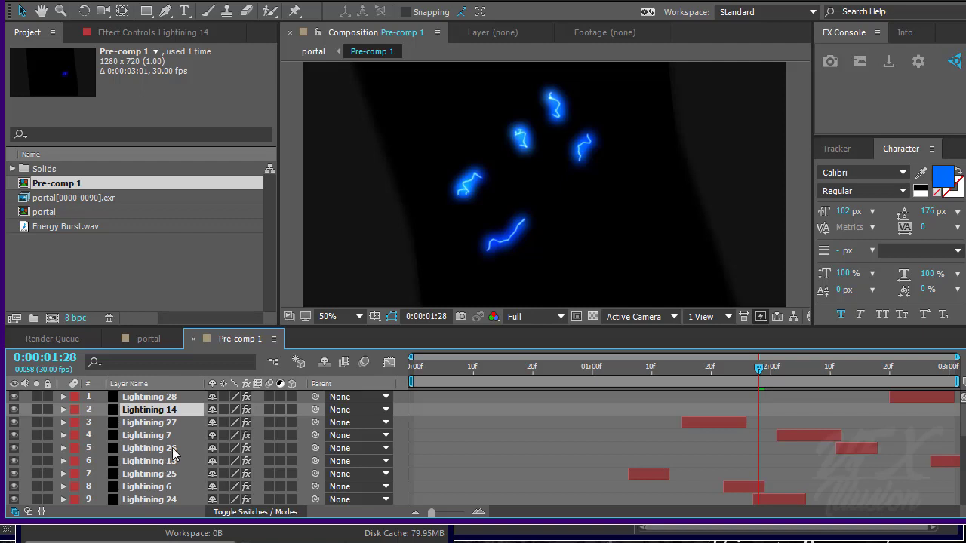
- Review the lightning in Pre-comp 1 up to 0:00:02:01 and compare that frame in the portal composition
click(595, 374)
drag(595, 374, 777, 365)
scroll(531, 318, down, 1)
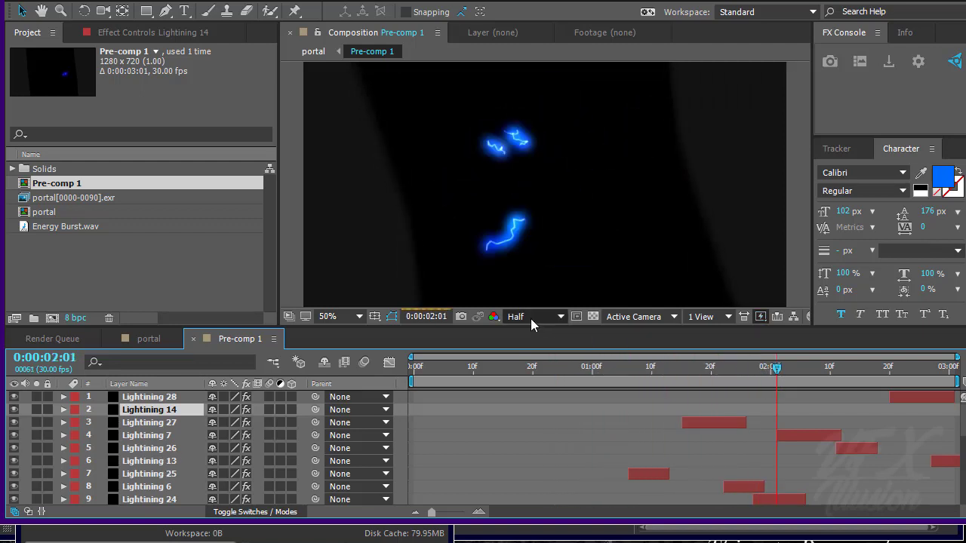
scroll(531, 318, up, 1)
click(149, 338)
scroll(503, 254, down, 2)
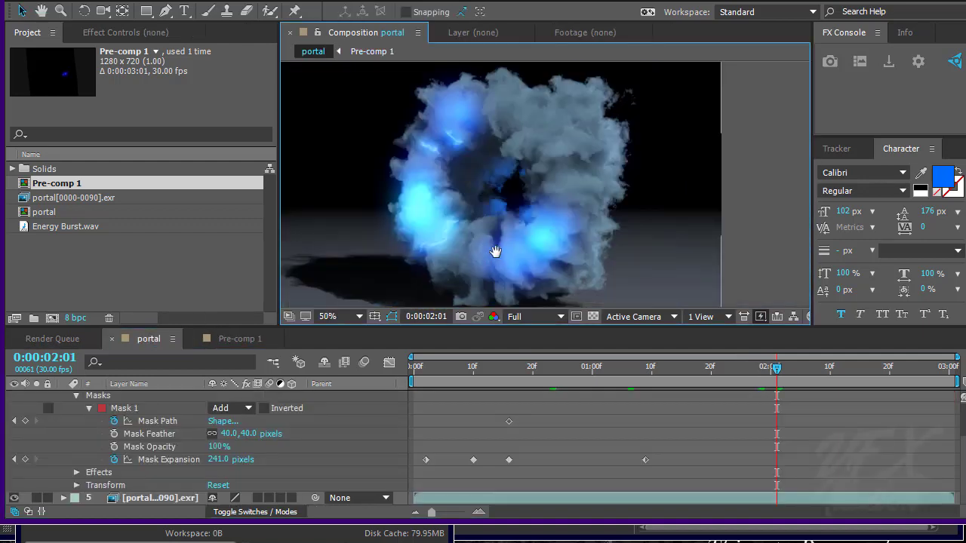